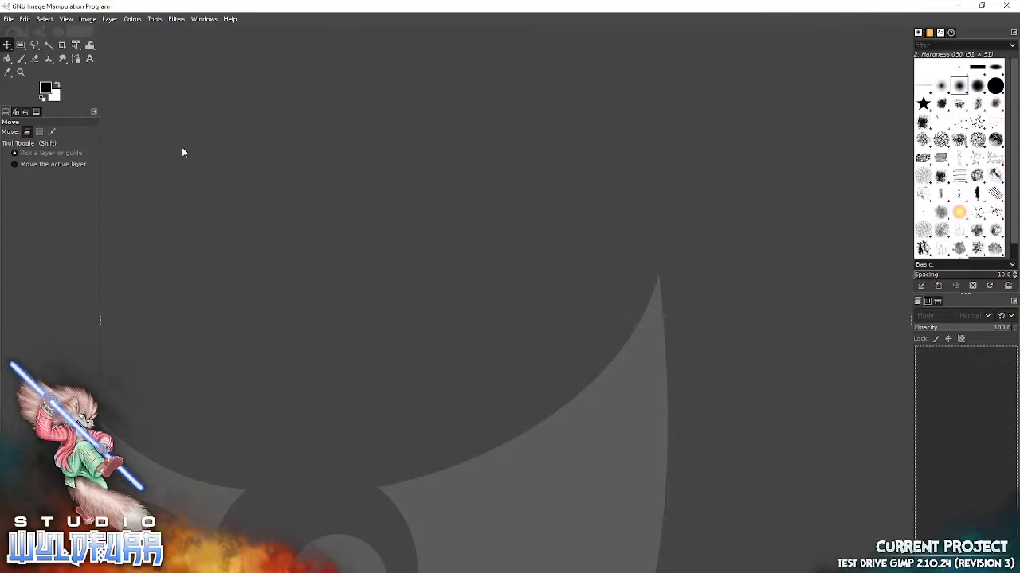
# Step: Start a new 900 × 900 px image and reveal the advanced options in its settings
pyautogui.click(9, 19)
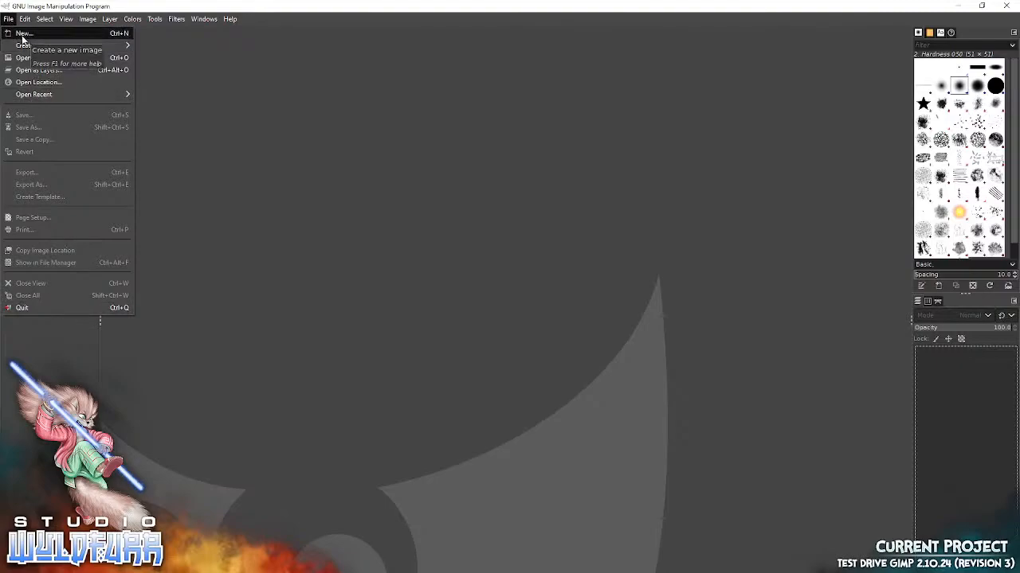
pyautogui.click(23, 34)
pyautogui.moveTo(458, 297); pyautogui.dragTo(489, 251)
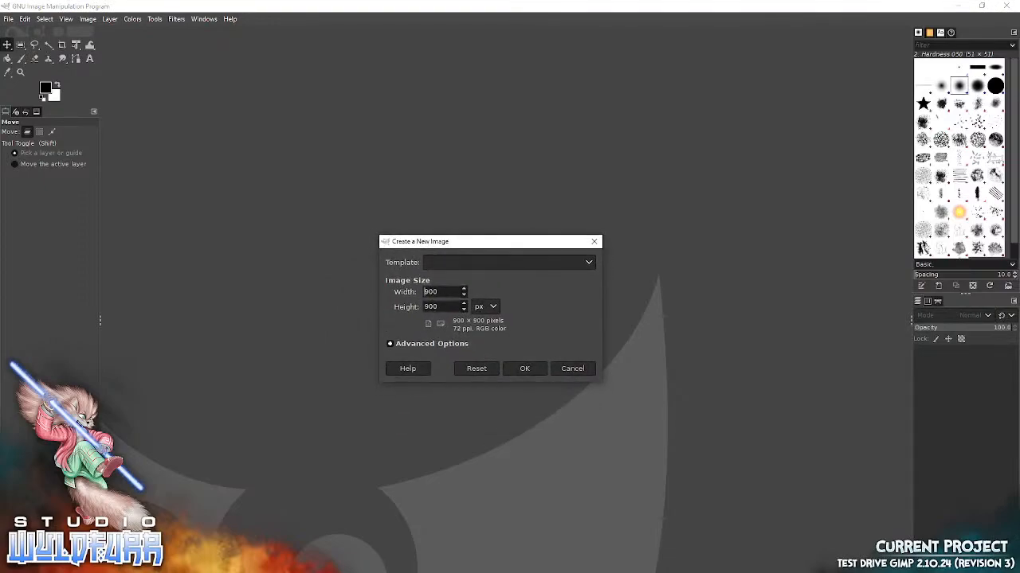
pyautogui.moveTo(444, 291); pyautogui.dragTo(415, 294)
pyautogui.click(439, 307)
pyautogui.click(390, 344)
pyautogui.moveTo(484, 246); pyautogui.dragTo(465, 192)
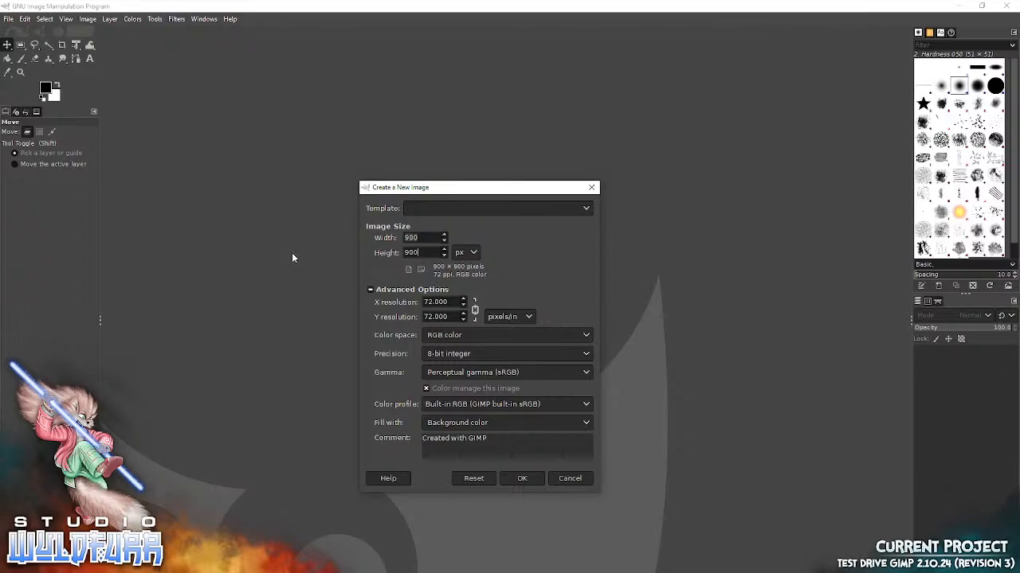
# Step: Open the Windows Calculator and place it beside the new image dialog
pyautogui.press('super')
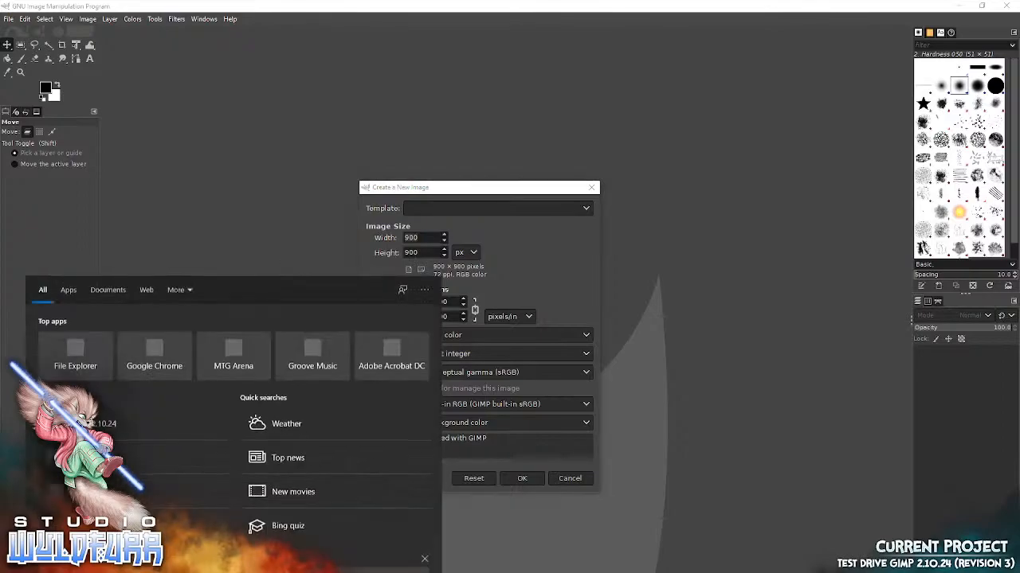
pyautogui.write('cal')
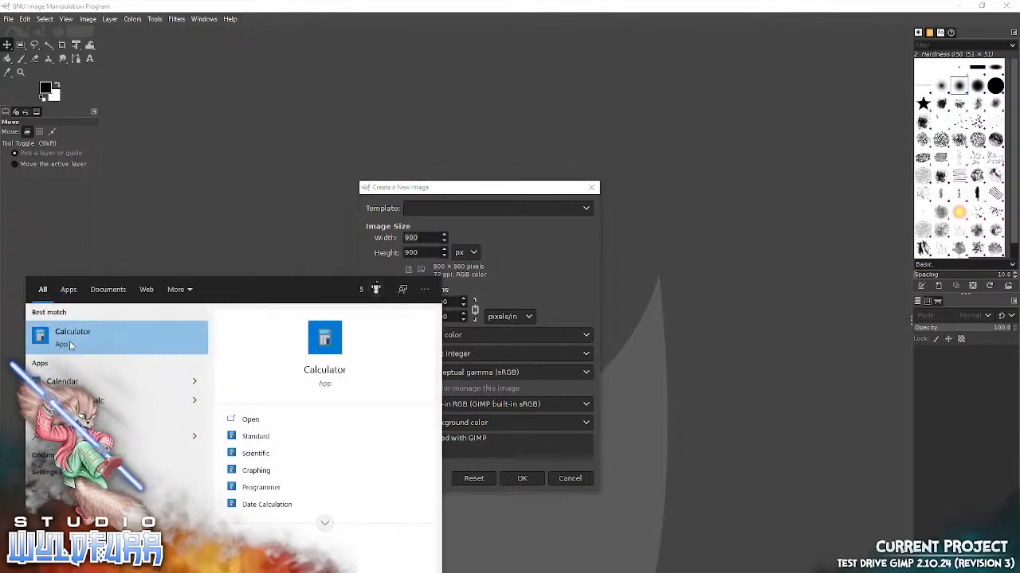
pyautogui.click(69, 339)
pyautogui.moveTo(873, 189); pyautogui.dragTo(688, 156)
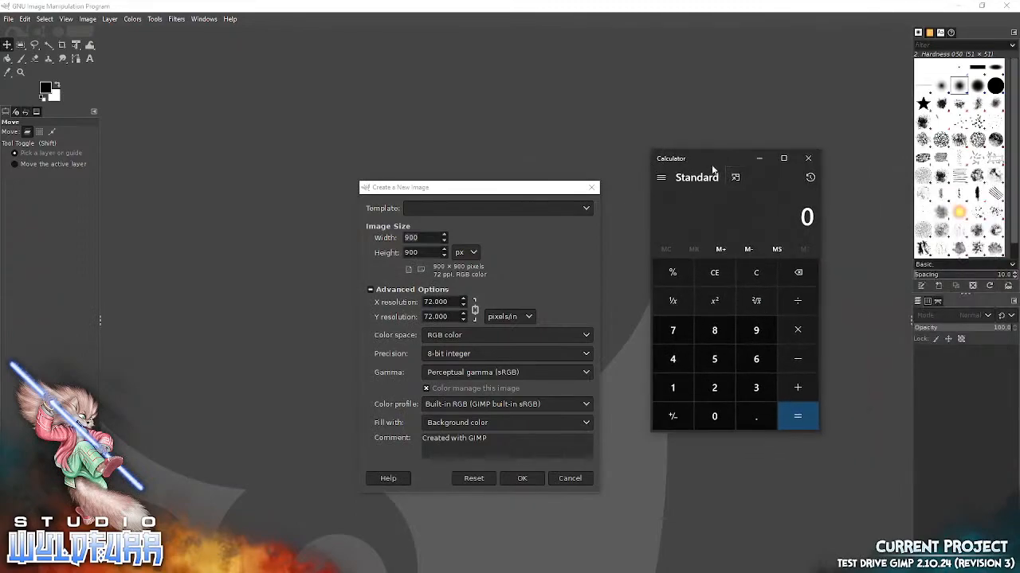
# Step: Calculate 180 × 10 in the Calculator and set the new image's width to 1800 px
pyautogui.click(676, 396)
pyautogui.click(715, 330)
pyautogui.click(716, 422)
pyautogui.click(795, 326)
pyautogui.click(672, 388)
pyautogui.click(720, 417)
pyautogui.click(794, 420)
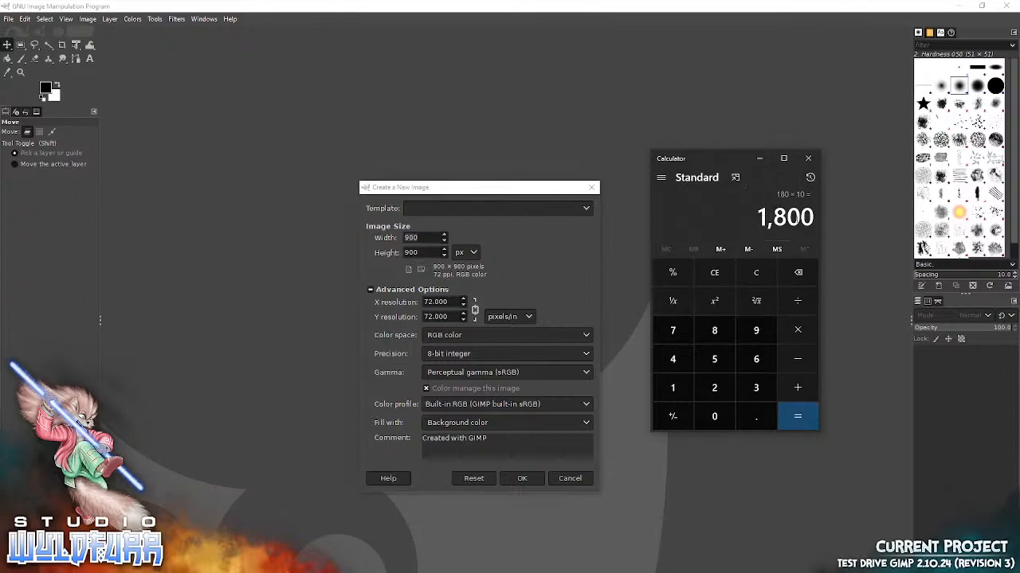
pyautogui.moveTo(424, 238); pyautogui.dragTo(319, 234)
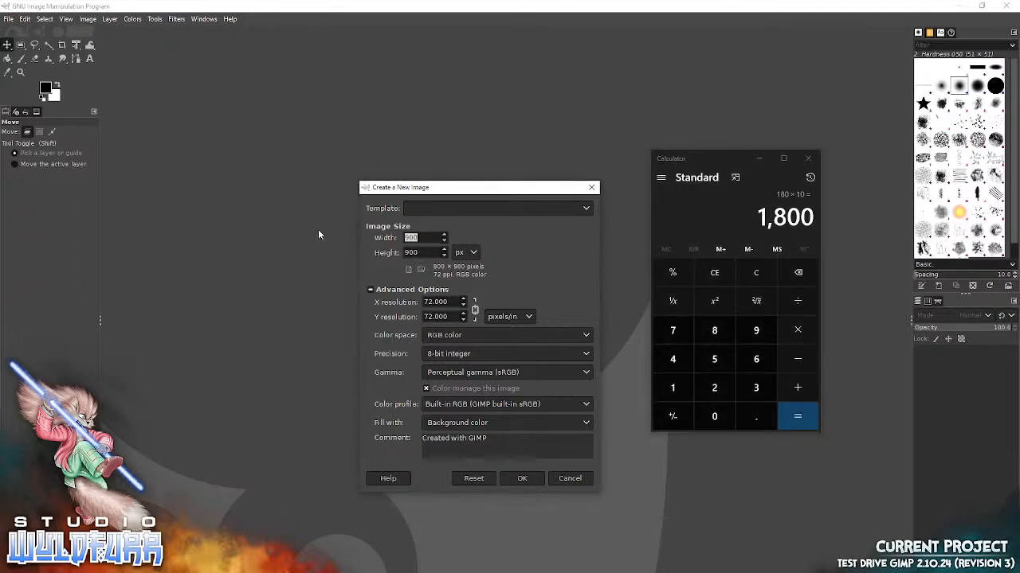
pyautogui.write('1800')
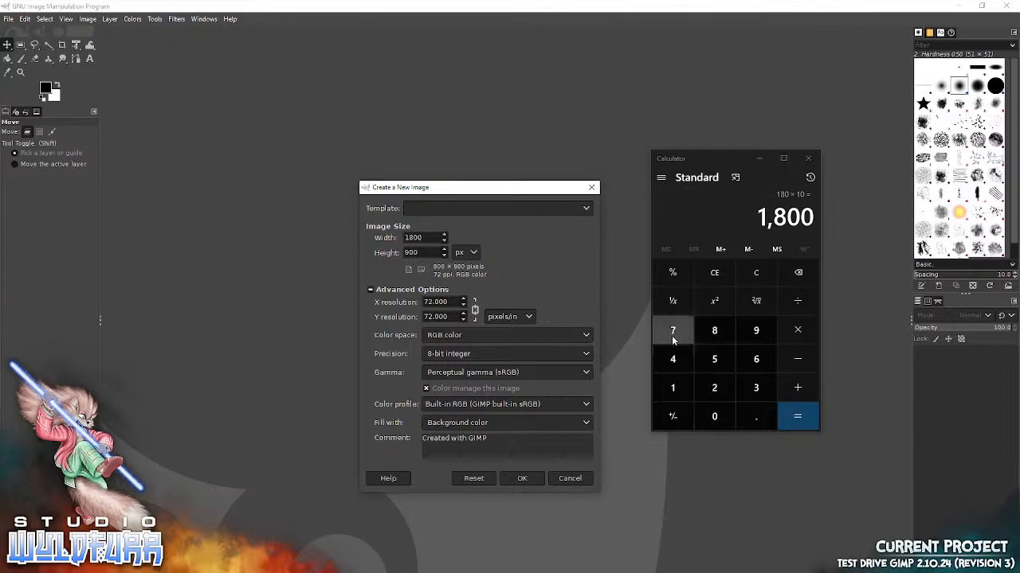
# Step: Calculate 180 × 15 in the Calculator and set the new image's height to 2700 px
pyautogui.click(673, 387)
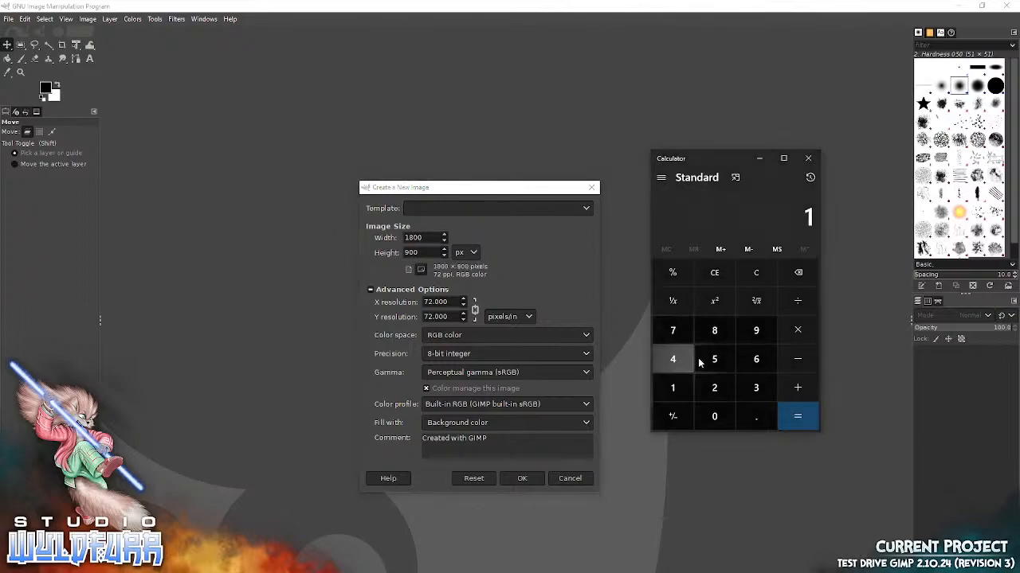
pyautogui.click(713, 335)
pyautogui.click(713, 417)
pyautogui.click(793, 330)
pyautogui.click(677, 387)
pyautogui.click(713, 358)
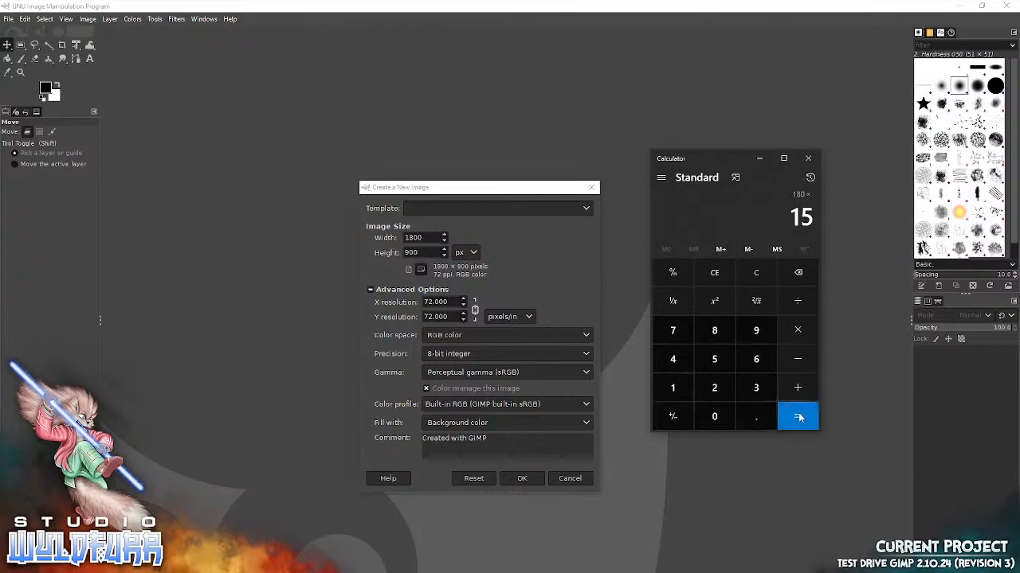
pyautogui.click(797, 415)
pyautogui.moveTo(428, 252); pyautogui.dragTo(320, 254)
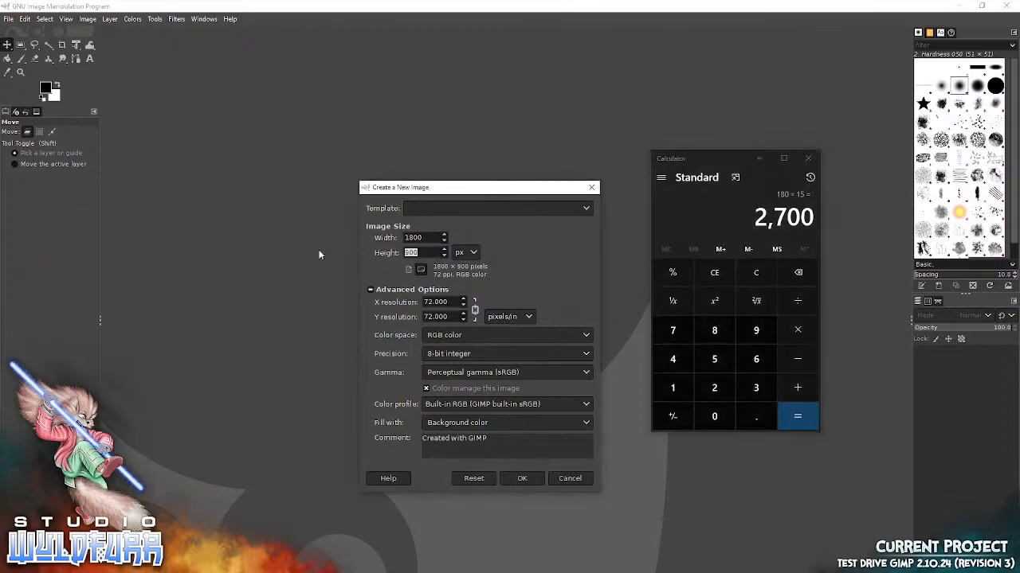
pyautogui.write('27')
# Step: Set the new image's width and height to 900 px, close the Calculator and create the image
pyautogui.hotkey('shift', 'Tab')
pyautogui.write('900')
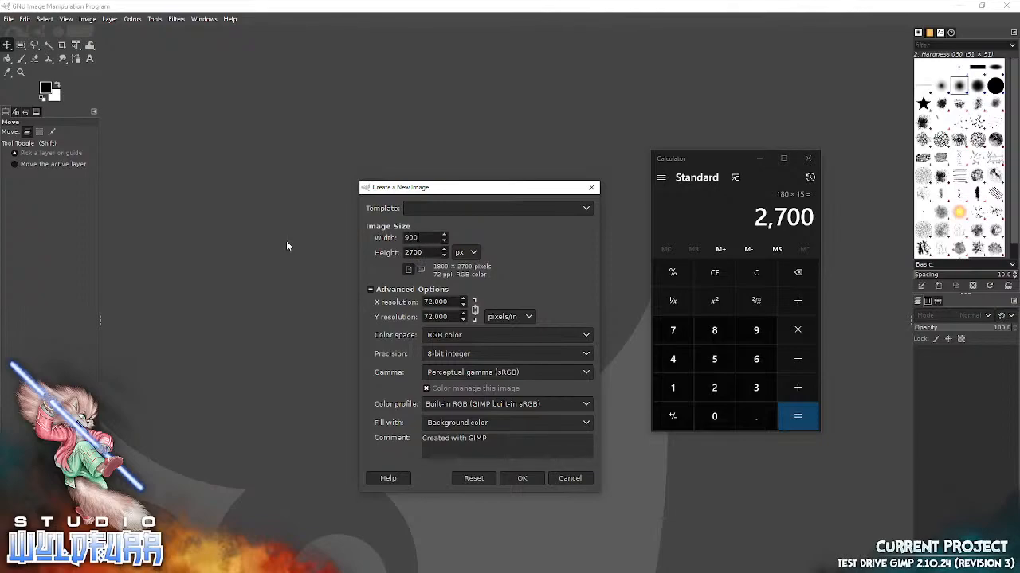
pyautogui.press('Tab')
pyautogui.write('900')
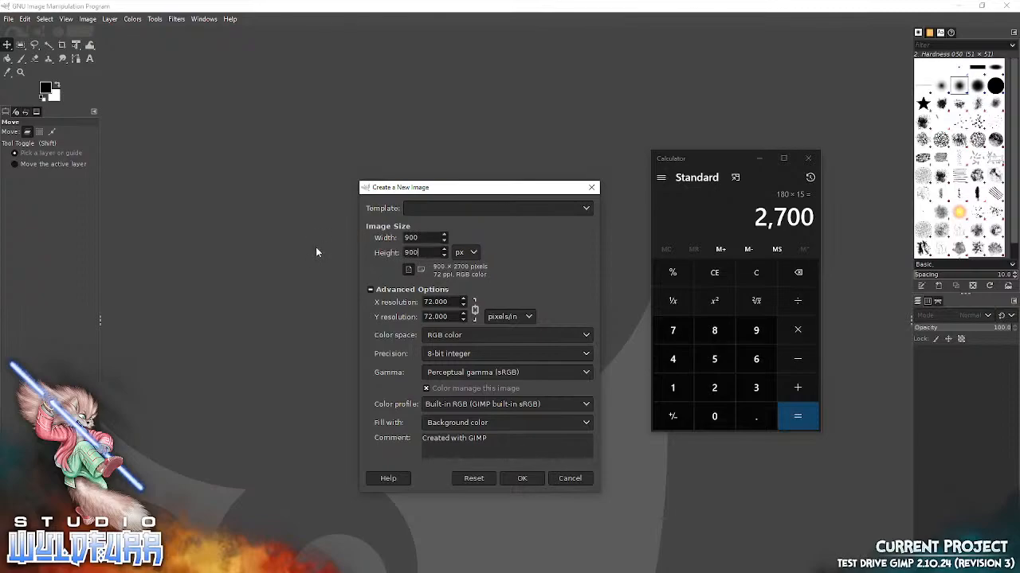
pyautogui.click(808, 157)
pyautogui.click(523, 478)
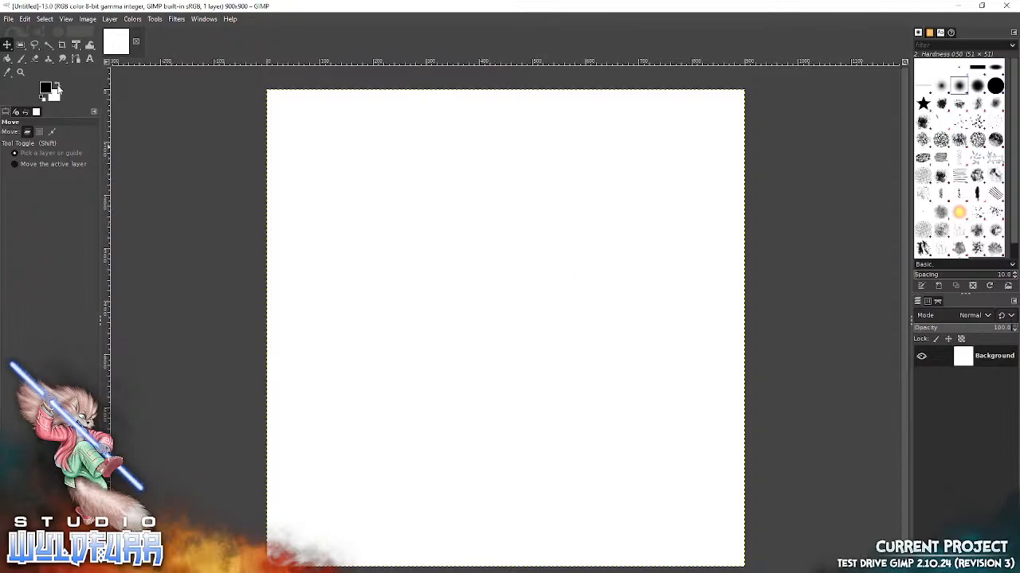
pyautogui.click(89, 20)
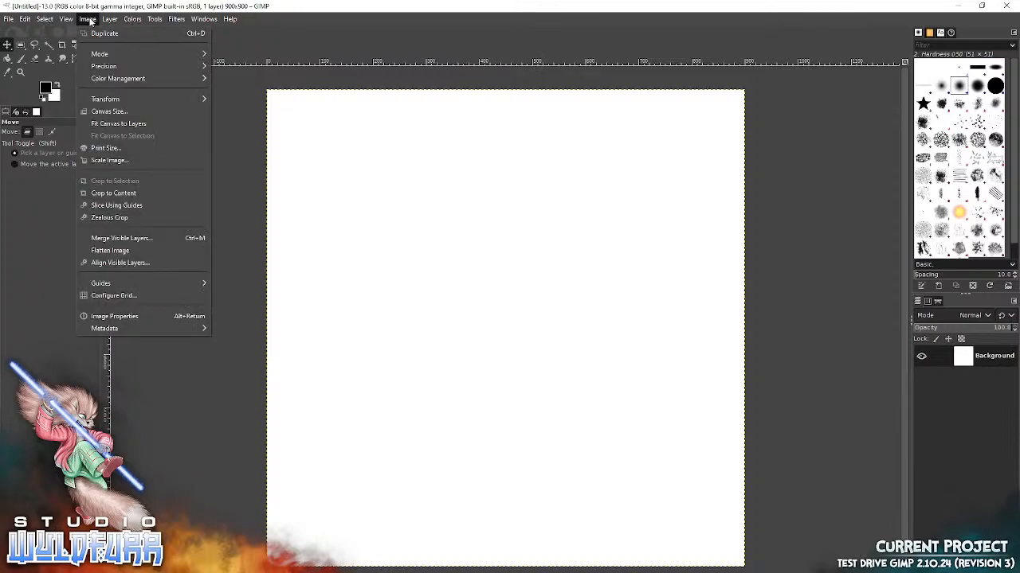
pyautogui.click(112, 296)
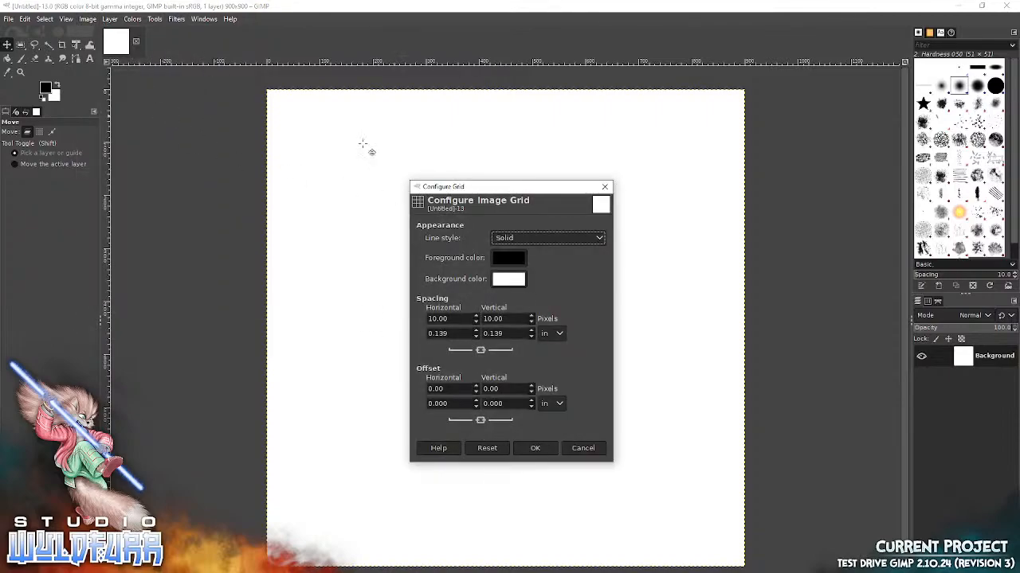
pyautogui.click(605, 187)
# Step: Open the image's grid configuration and set the line style to Intersections (crosshairs)
pyautogui.click(91, 21)
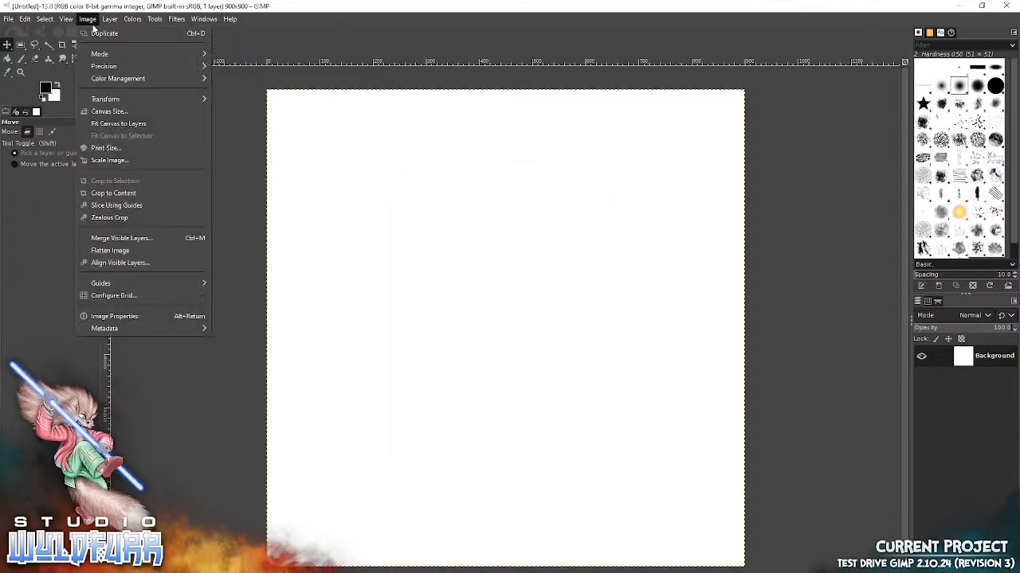
pyautogui.moveTo(121, 283)
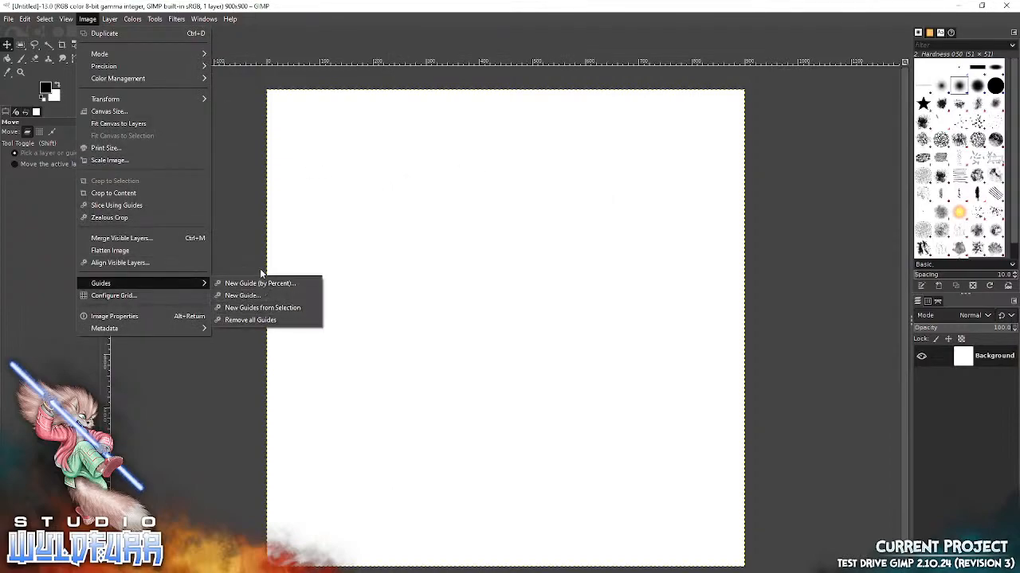
pyautogui.click(100, 298)
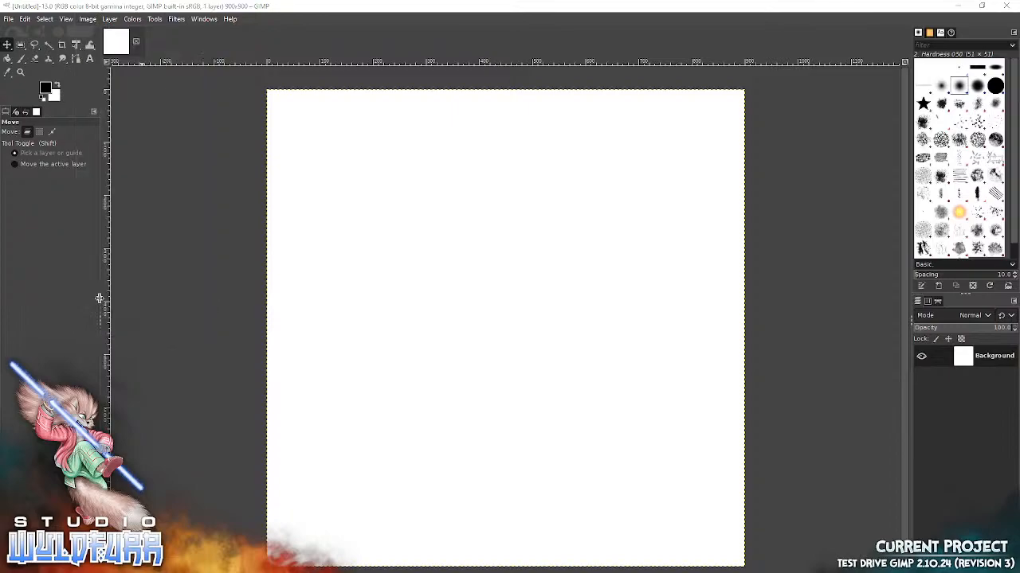
pyautogui.moveTo(447, 191); pyautogui.dragTo(436, 192)
pyautogui.click(88, 19)
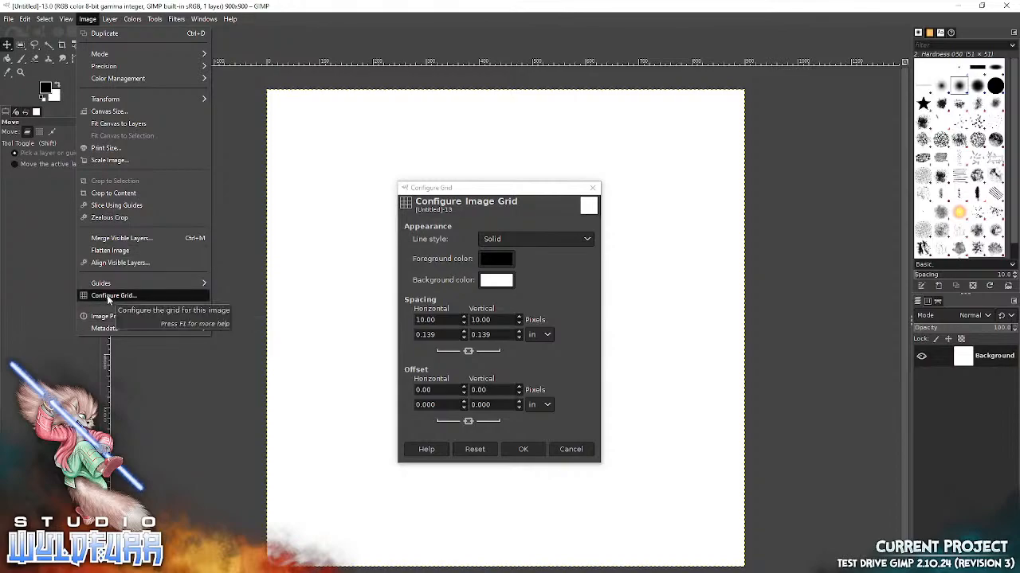
pyautogui.click(565, 188)
pyautogui.moveTo(511, 194); pyautogui.dragTo(487, 187)
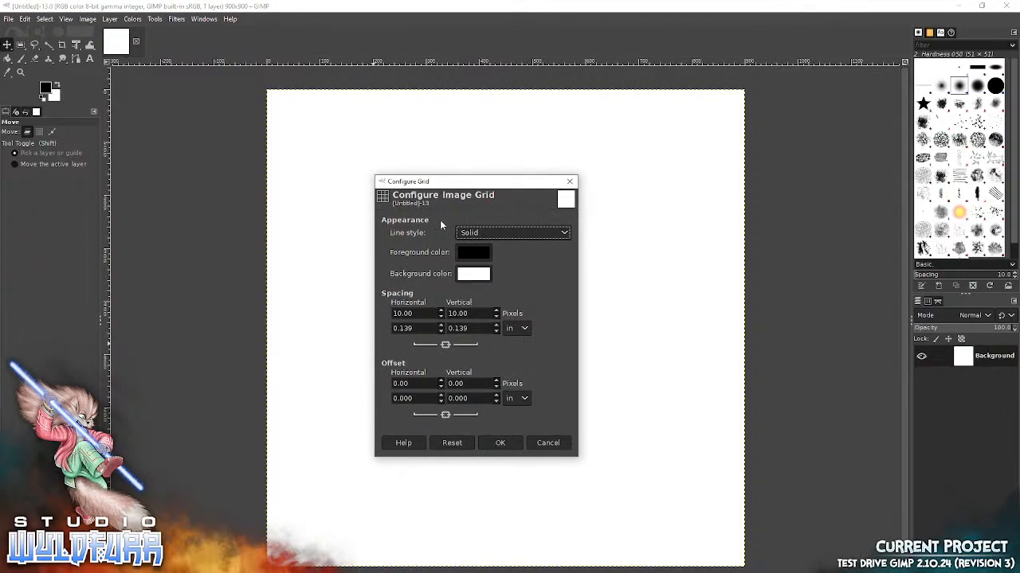
pyautogui.click(487, 234)
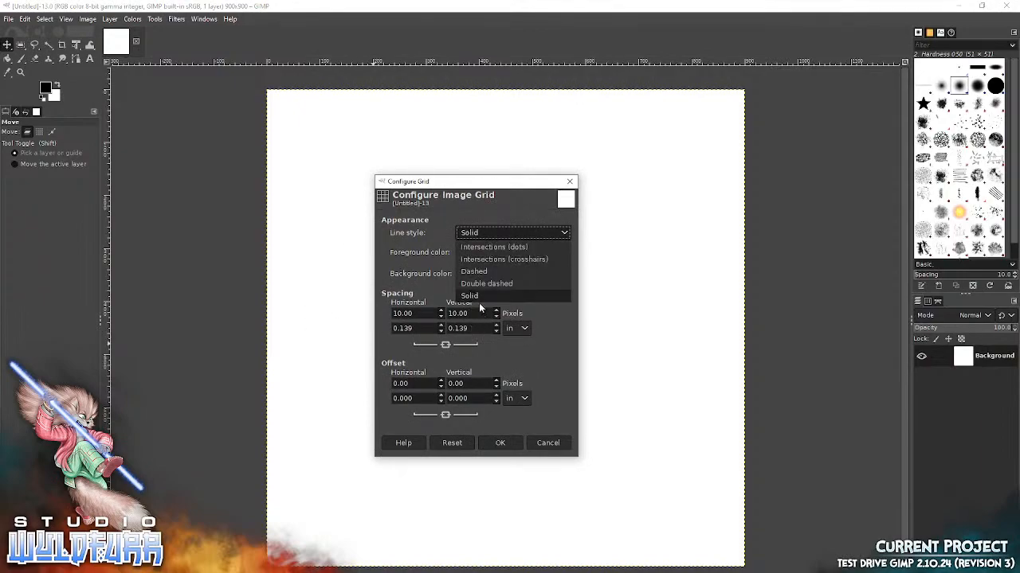
pyautogui.click(489, 261)
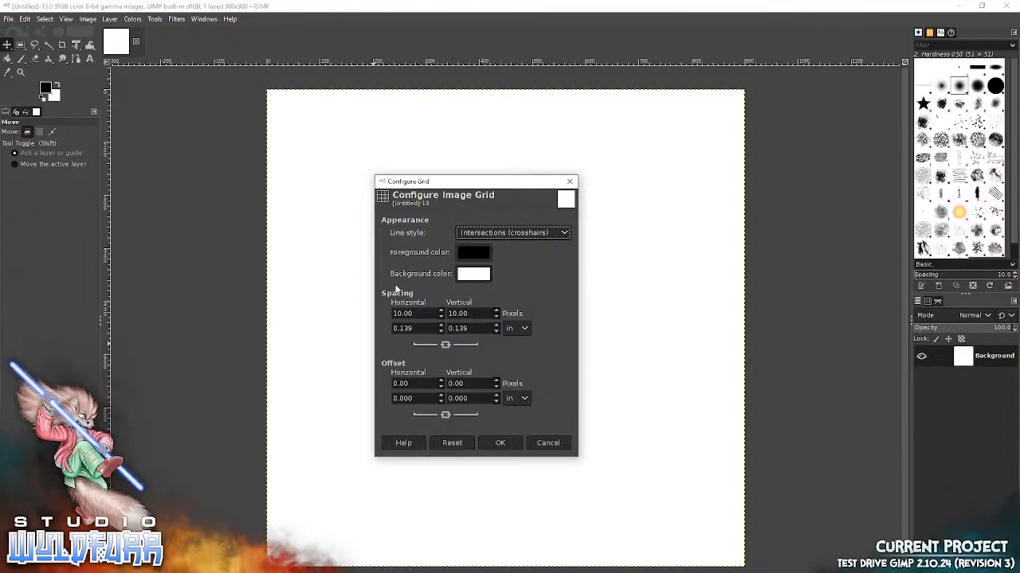
# Step: Set the grid's horizontal and vertical spacing to 180 px and show the grid on the canvas
pyautogui.click(409, 313)
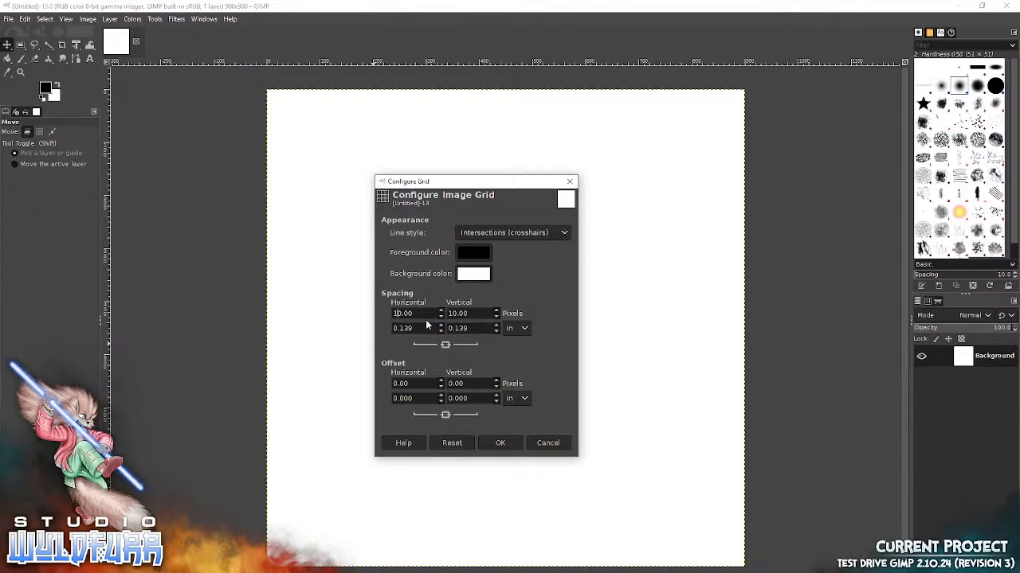
pyautogui.write('8')
pyautogui.press('Tab')
pyautogui.click(501, 444)
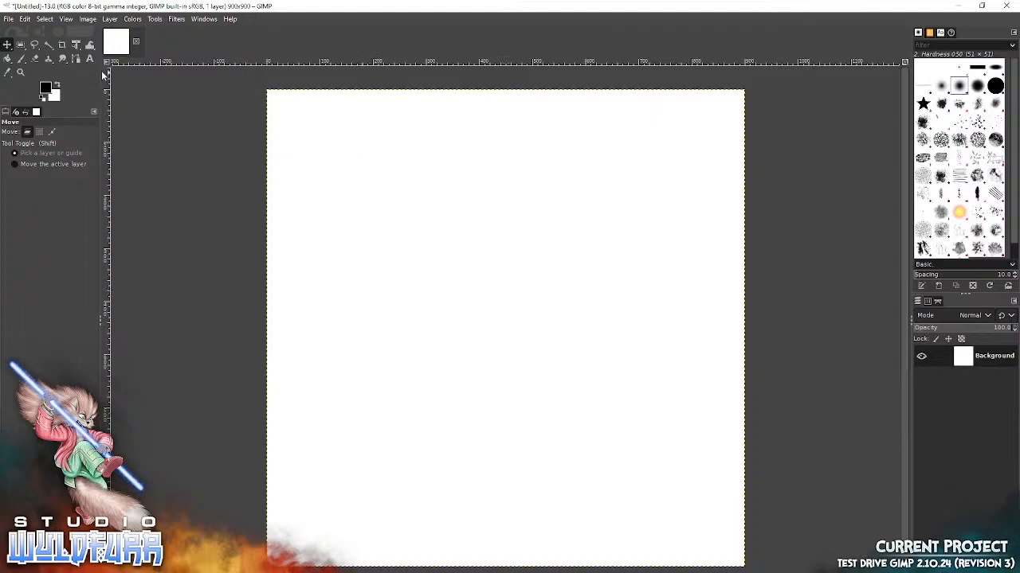
pyautogui.click(65, 19)
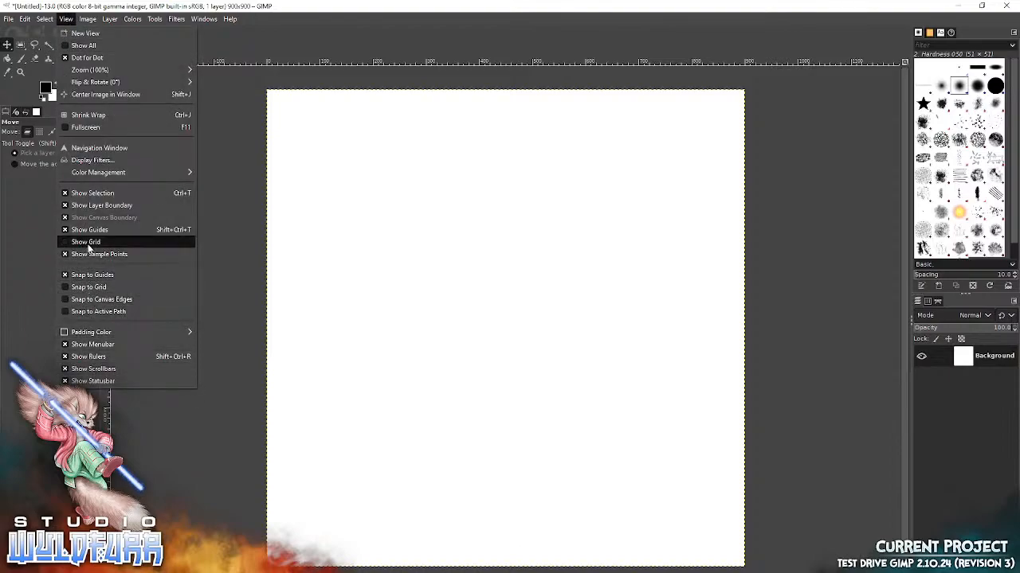
pyautogui.click(85, 242)
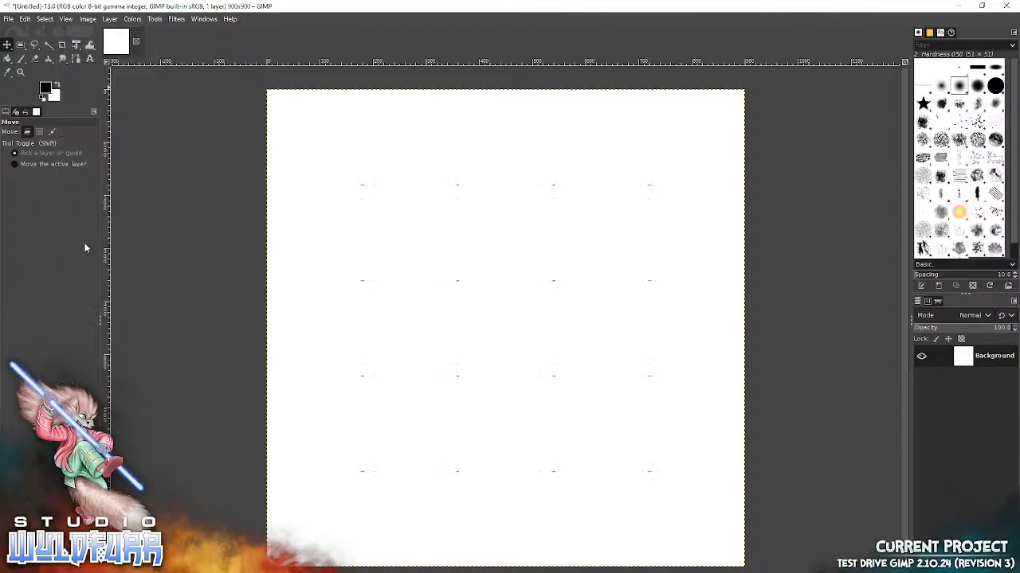
# Step: Reopen the image's grid configuration and preview the Solid, Double dashed, Intersections (dots) and Intersections (crosshairs) line styles
pyautogui.click(87, 18)
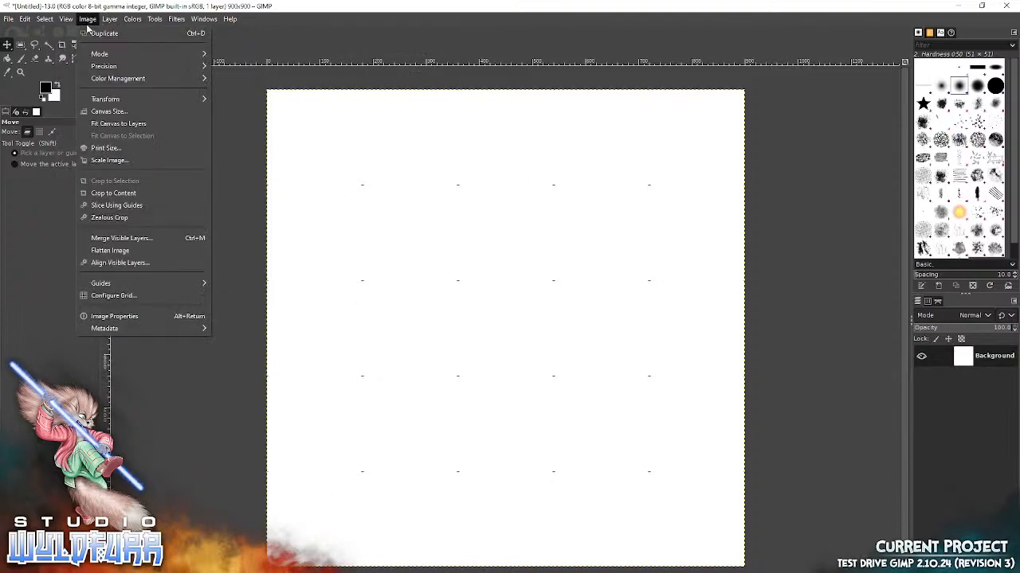
pyautogui.click(114, 296)
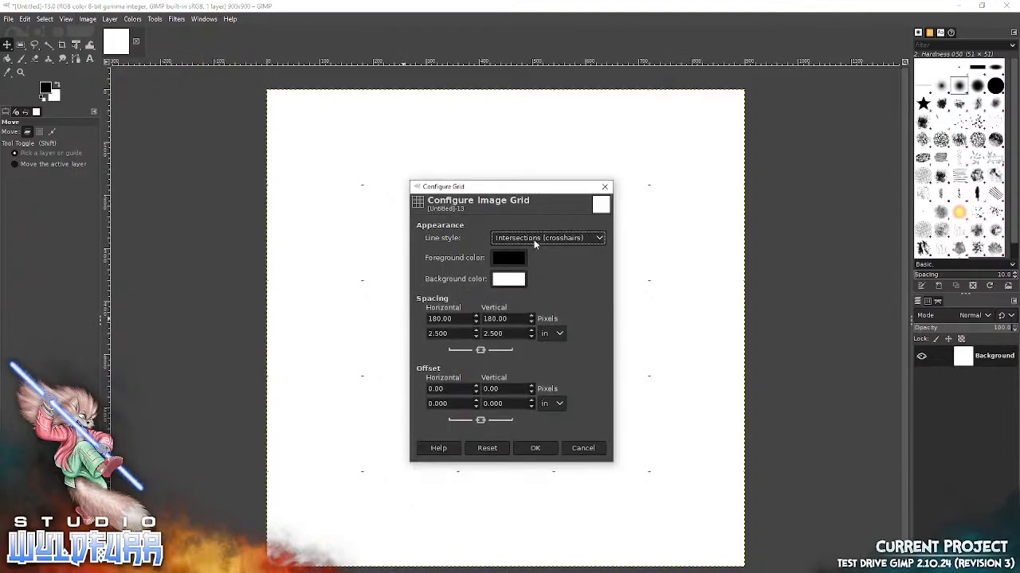
pyautogui.click(525, 238)
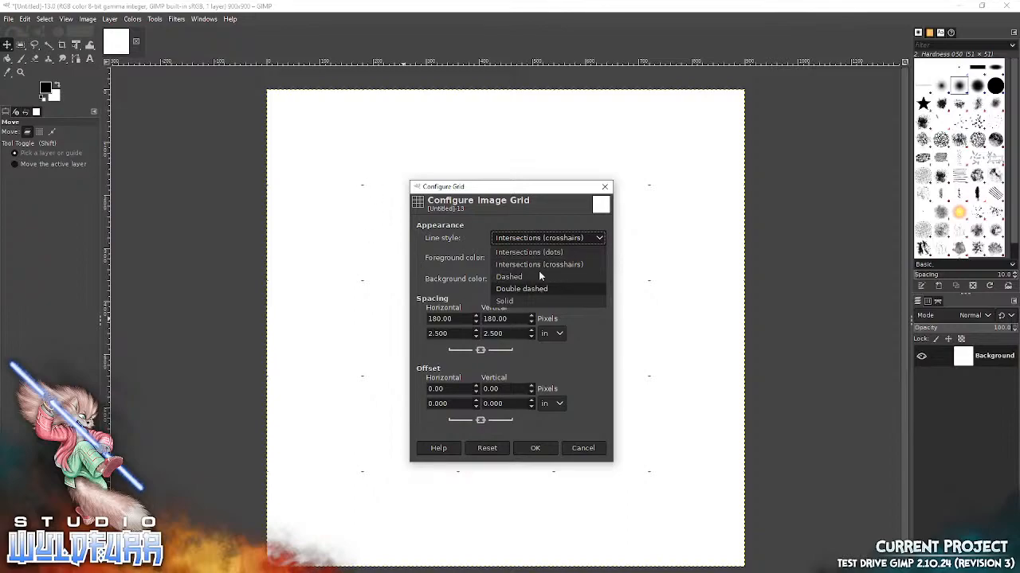
pyautogui.click(506, 303)
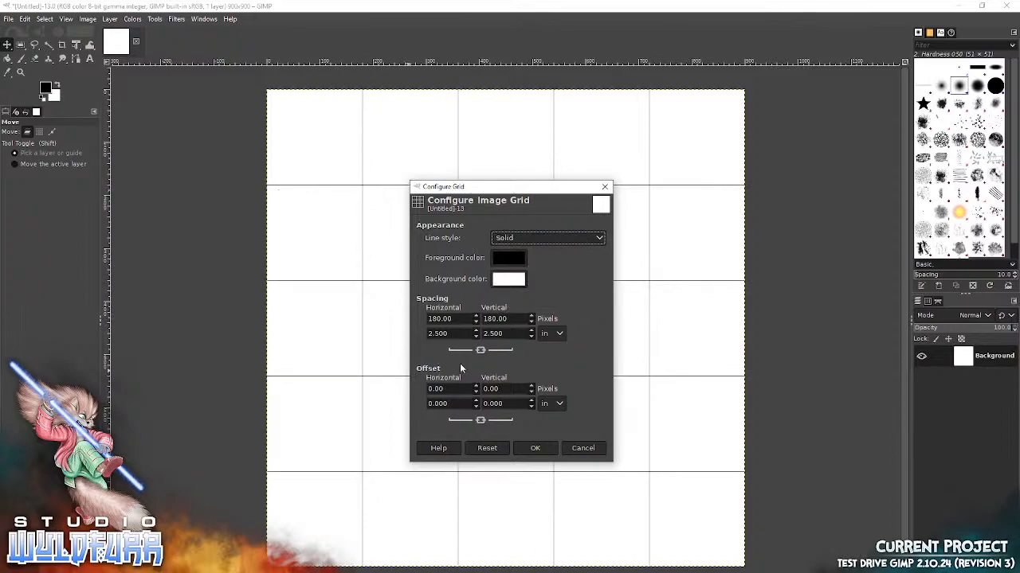
pyautogui.click(516, 239)
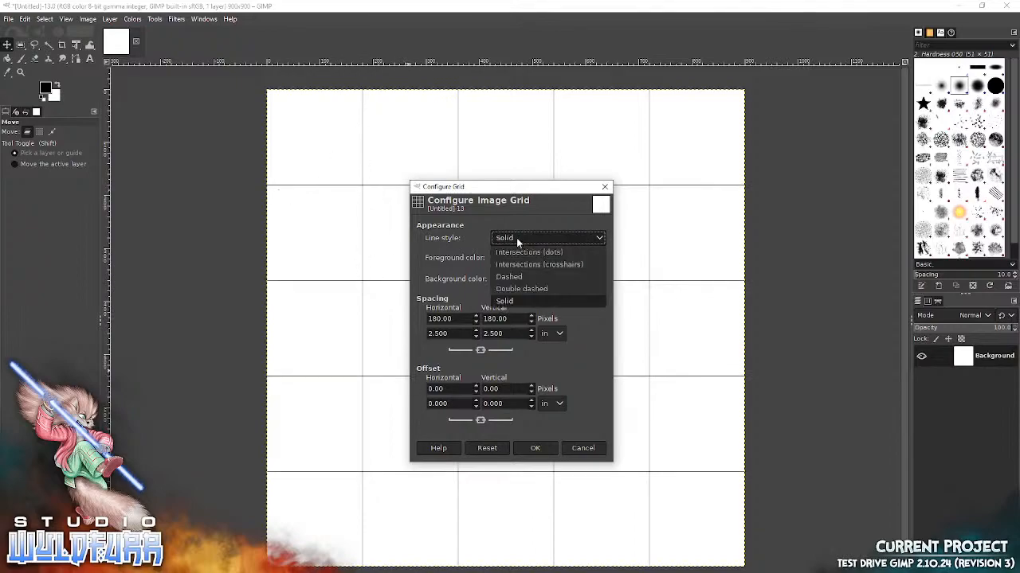
pyautogui.click(513, 289)
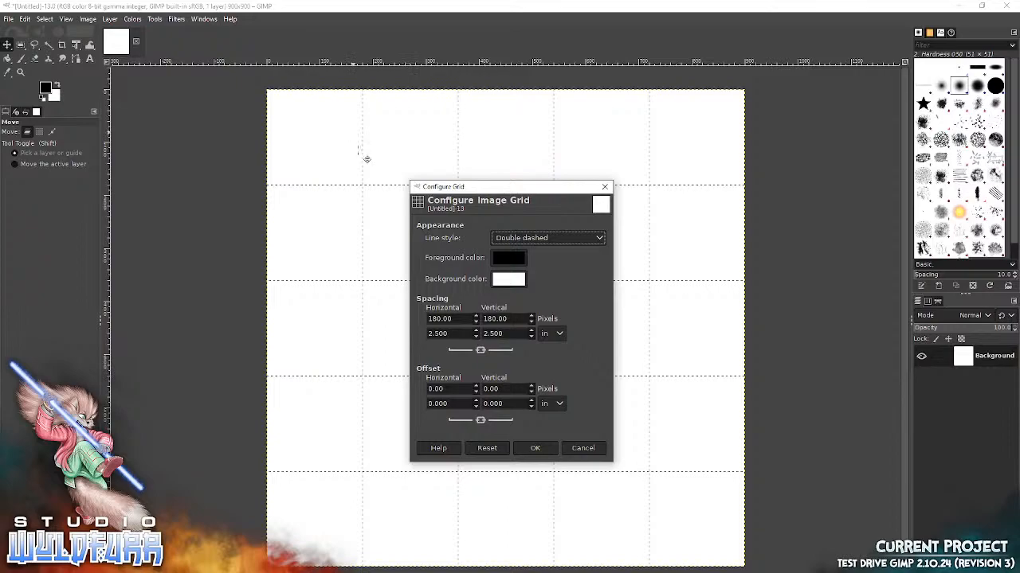
pyautogui.click(558, 238)
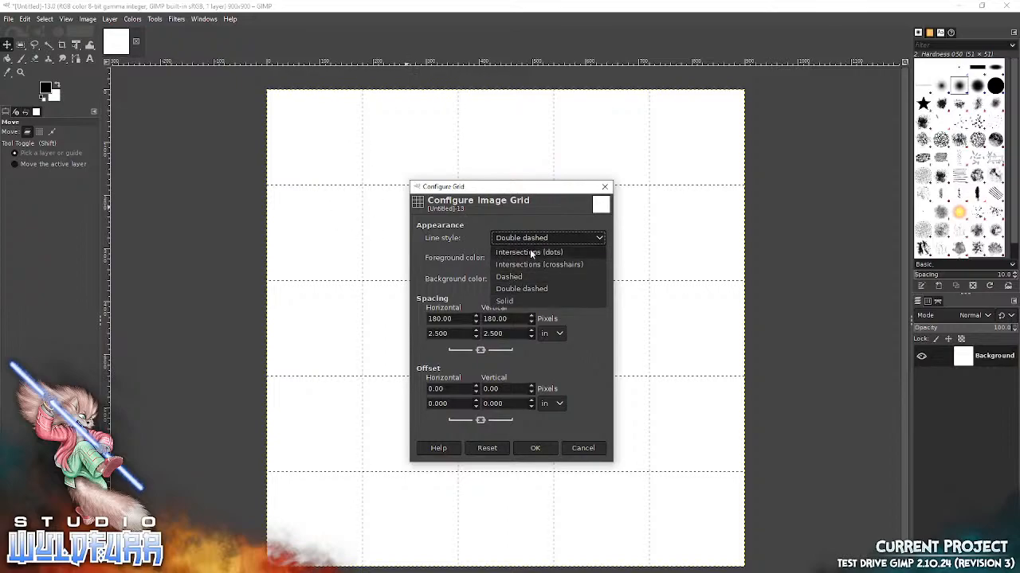
pyautogui.click(525, 252)
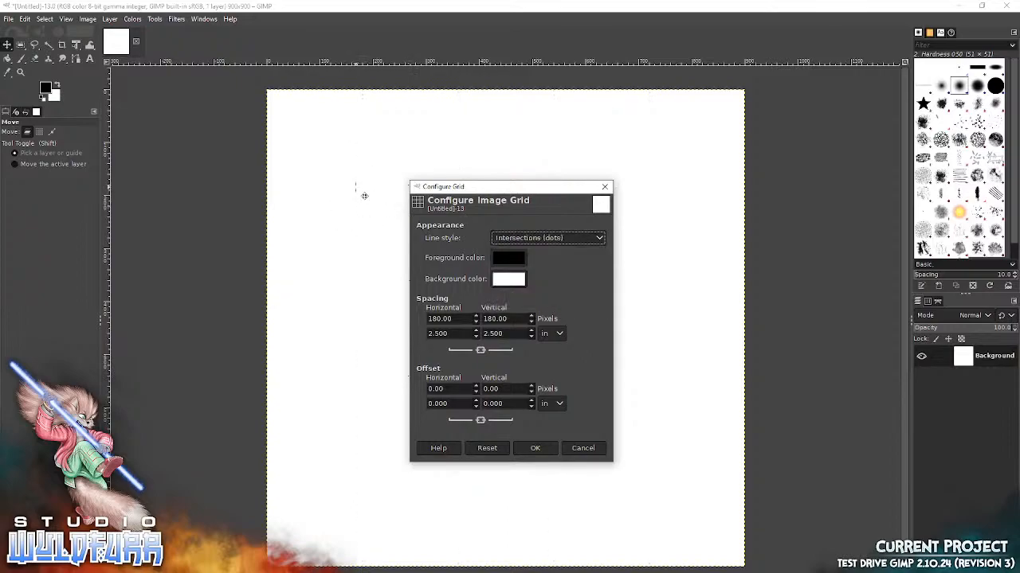
pyautogui.click(546, 239)
pyautogui.click(546, 264)
# Step: Set the grid's line style to Dashed, apply it and enable Snap to Grid
pyautogui.click(513, 237)
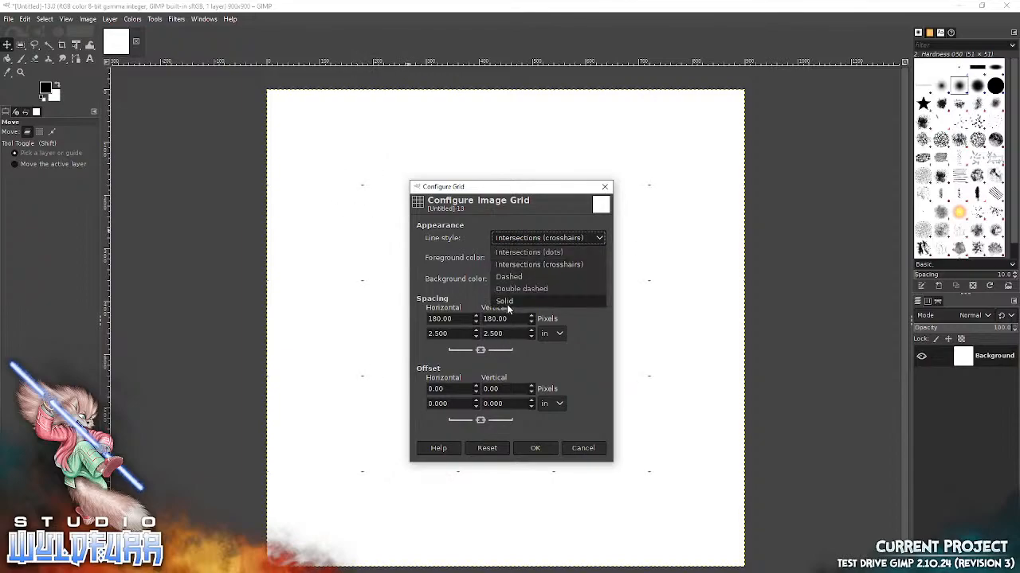
pyautogui.click(512, 276)
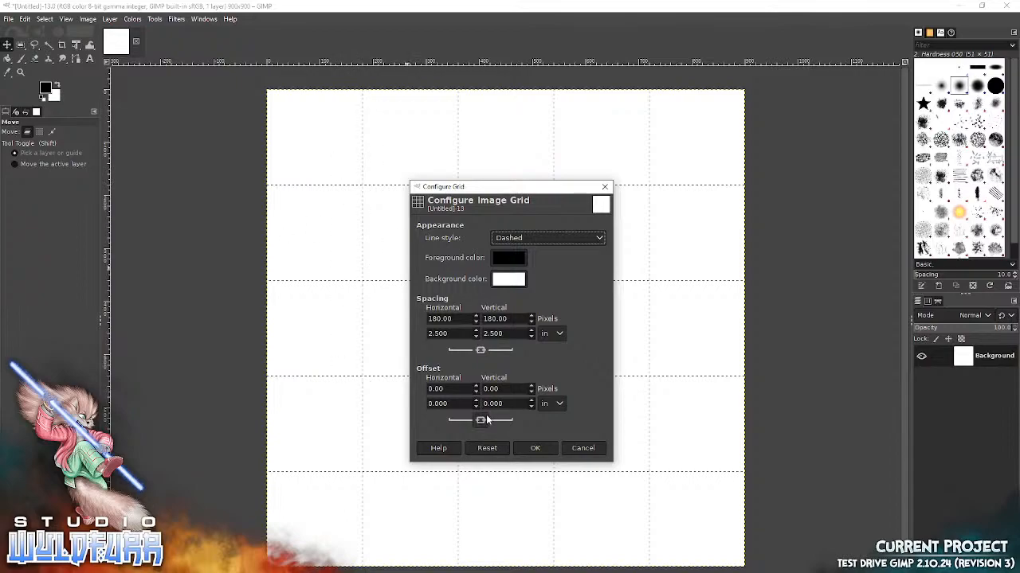
pyautogui.click(536, 447)
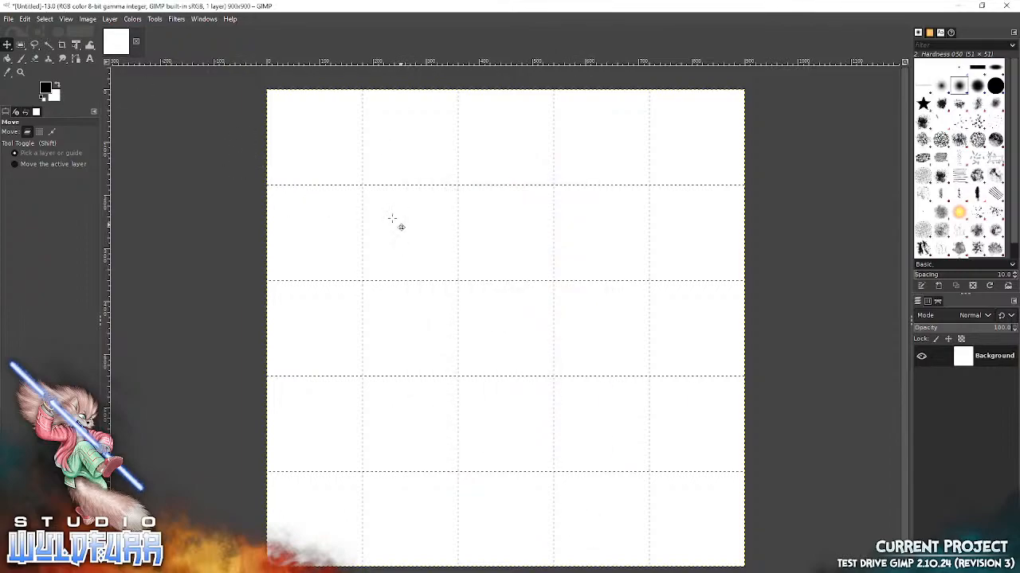
pyautogui.click(68, 19)
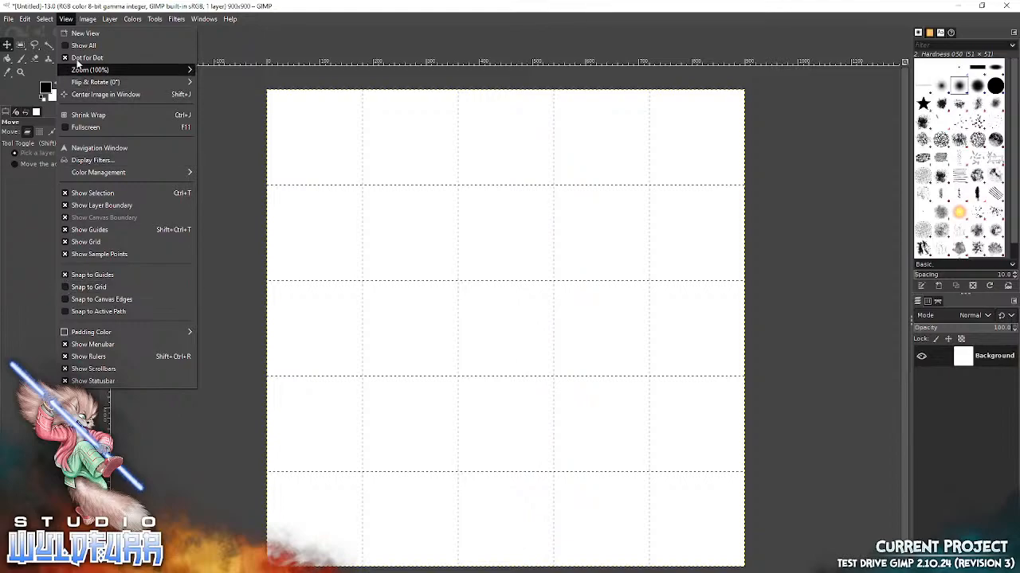
pyautogui.click(66, 288)
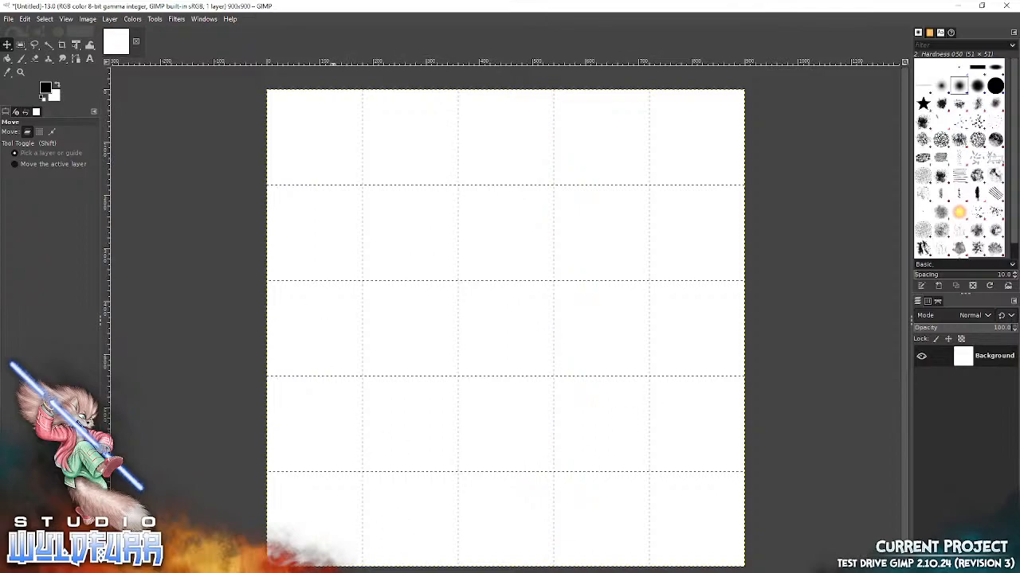
# Step: Switch to File Explorer, narrow and reposition its window beside the canvas, and open the Catacomb Rock Floor folder
pyautogui.moveTo(300, 572)
pyautogui.click(299, 572)
pyautogui.moveTo(816, 81); pyautogui.dragTo(838, 46)
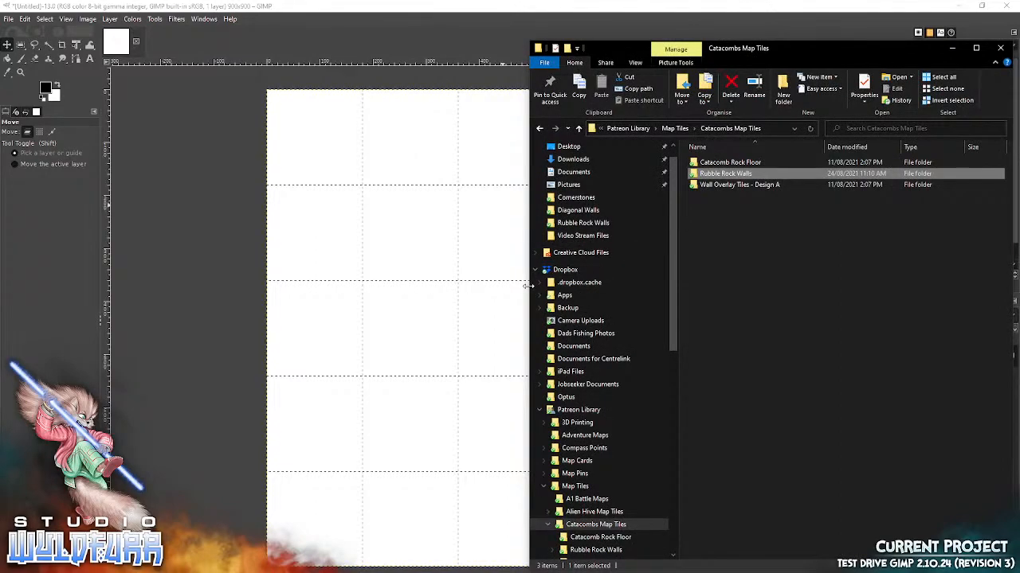
pyautogui.moveTo(528, 286); pyautogui.dragTo(563, 286)
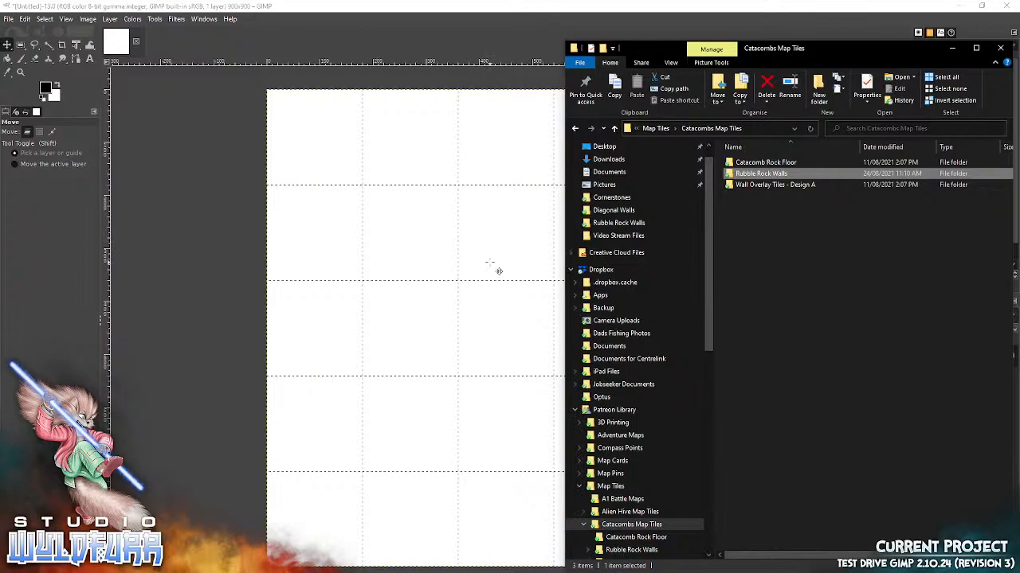
pyautogui.moveTo(870, 50)
pyautogui.mouseDown()
pyautogui.moveTo(805, 57)
pyautogui.moveTo(842, 43)
pyautogui.moveTo(840, 59)
pyautogui.mouseUp()
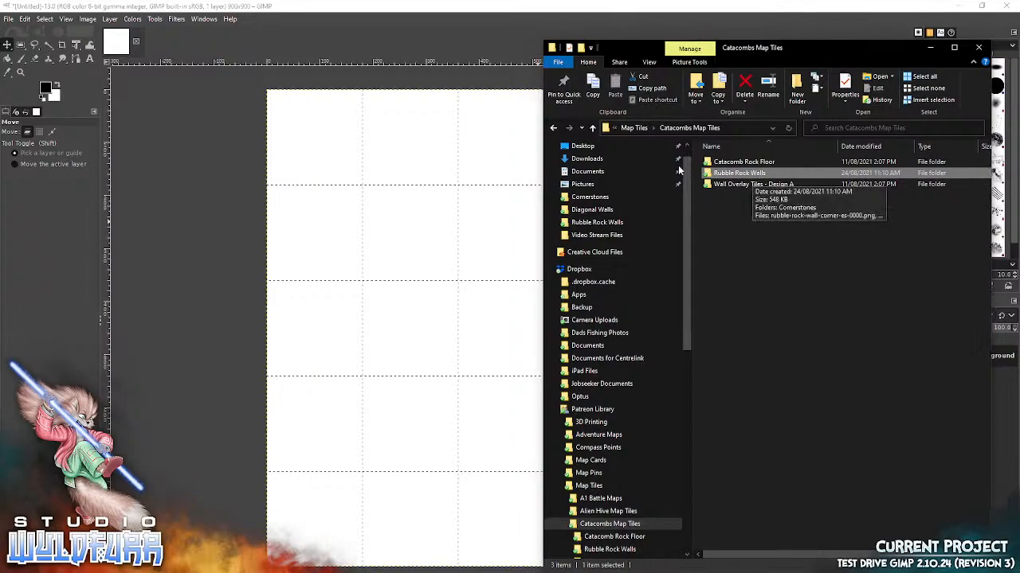
pyautogui.doubleClick(722, 162)
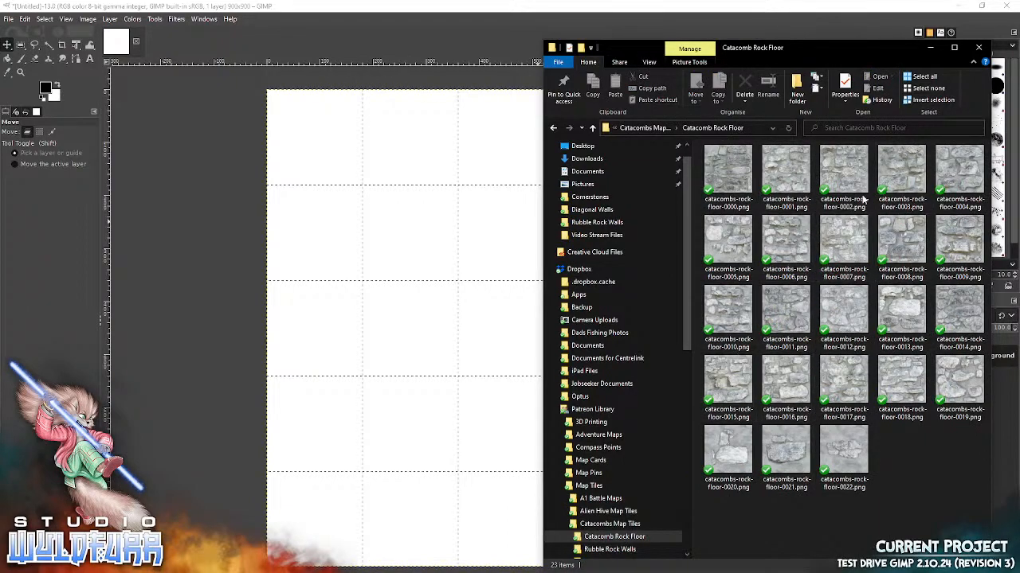
# Step: Add catacombs-rock-floor-0000.png and catacombs-rock-floor-0006.png to the image as layers and move the second tile to the grid cell in column 2, row 2
pyautogui.click(727, 180)
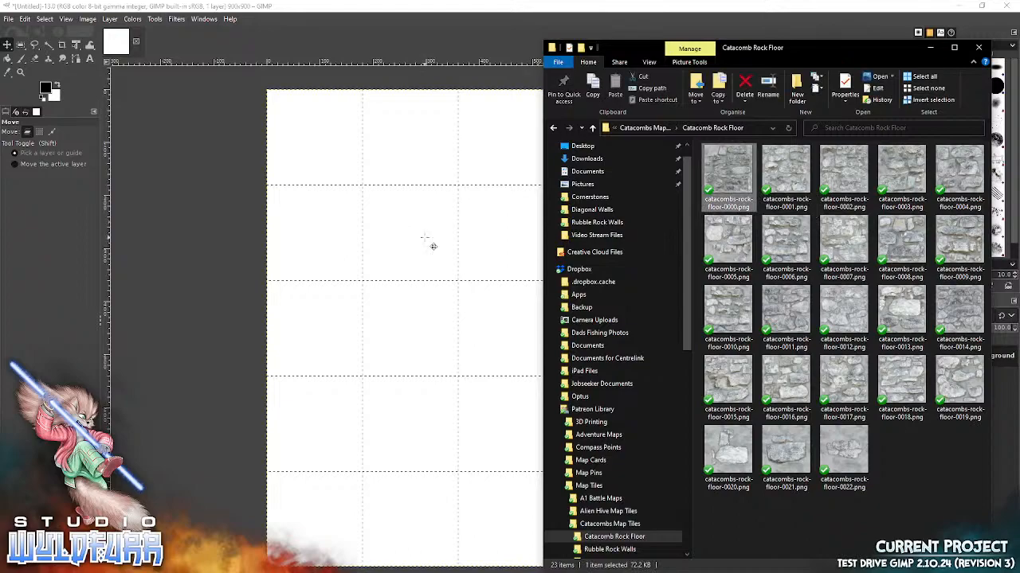
pyautogui.moveTo(432, 246); pyautogui.dragTo(432, 246)
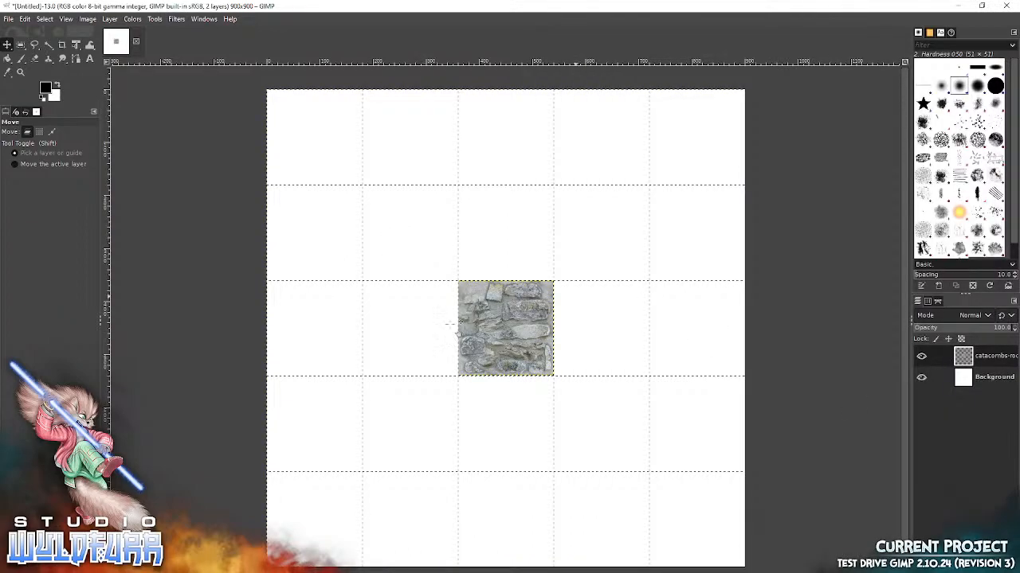
pyautogui.hotkey('alt', 'Tab')
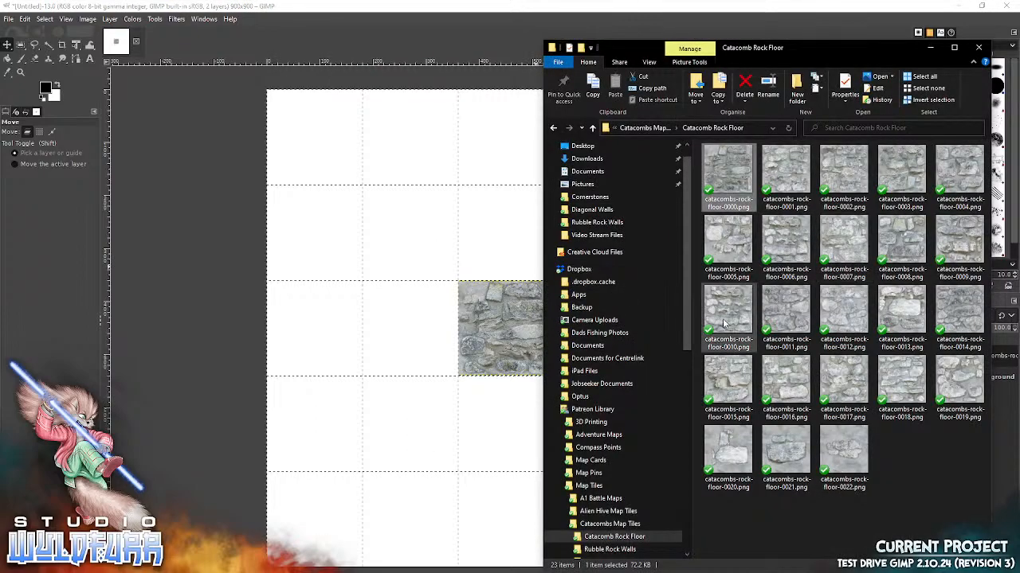
pyautogui.moveTo(791, 243); pyautogui.dragTo(419, 239)
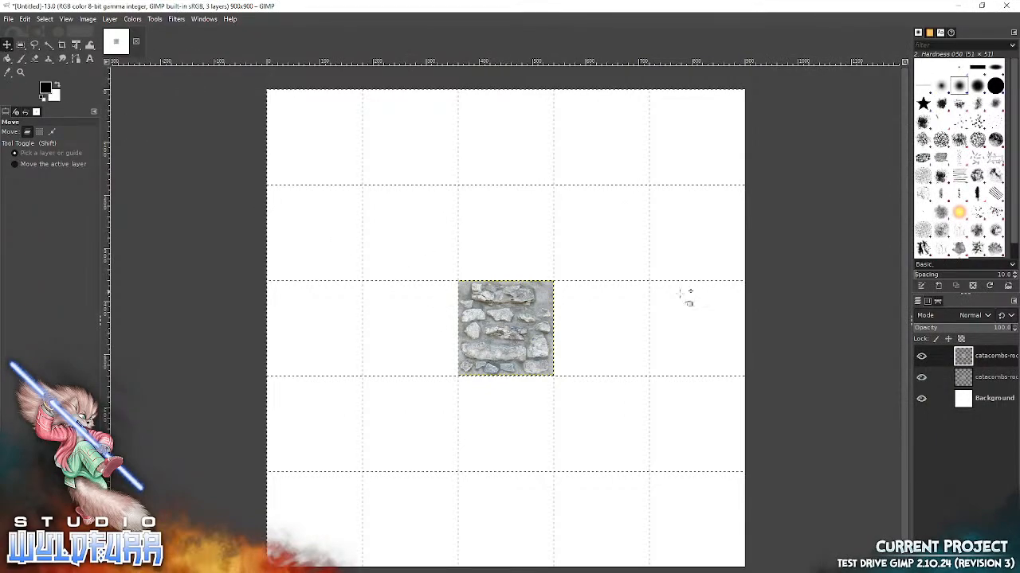
pyautogui.moveTo(503, 350); pyautogui.dragTo(407, 266)
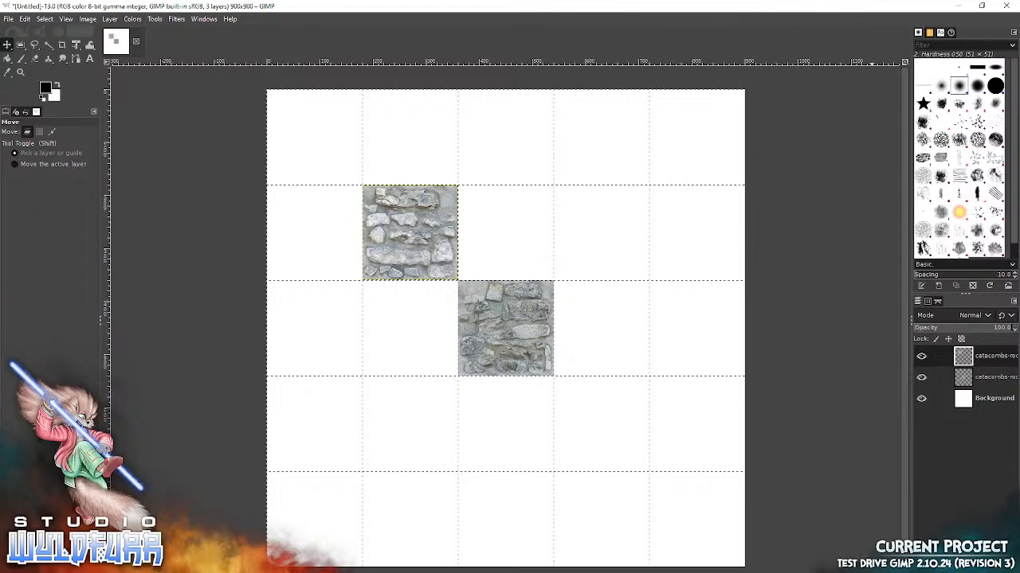
# Step: Create a layer group named Floor and put both catacombs tile layers inside it
pyautogui.click(934, 566)
pyautogui.doubleClick(988, 358)
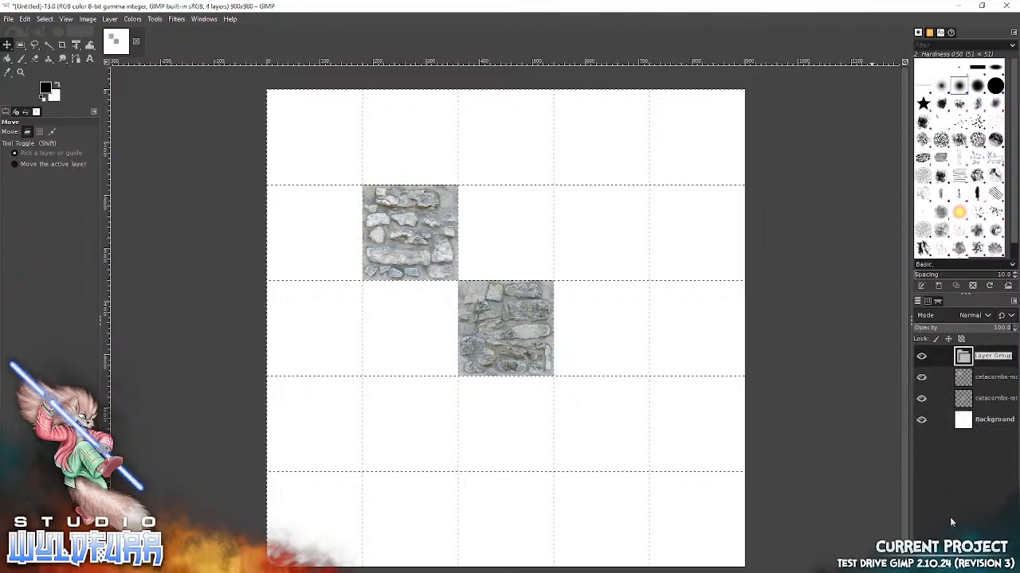
pyautogui.write('Floor')
pyautogui.moveTo(981, 379)
pyautogui.mouseDown()
pyautogui.moveTo(964, 365)
pyautogui.moveTo(973, 365)
pyautogui.mouseUp()
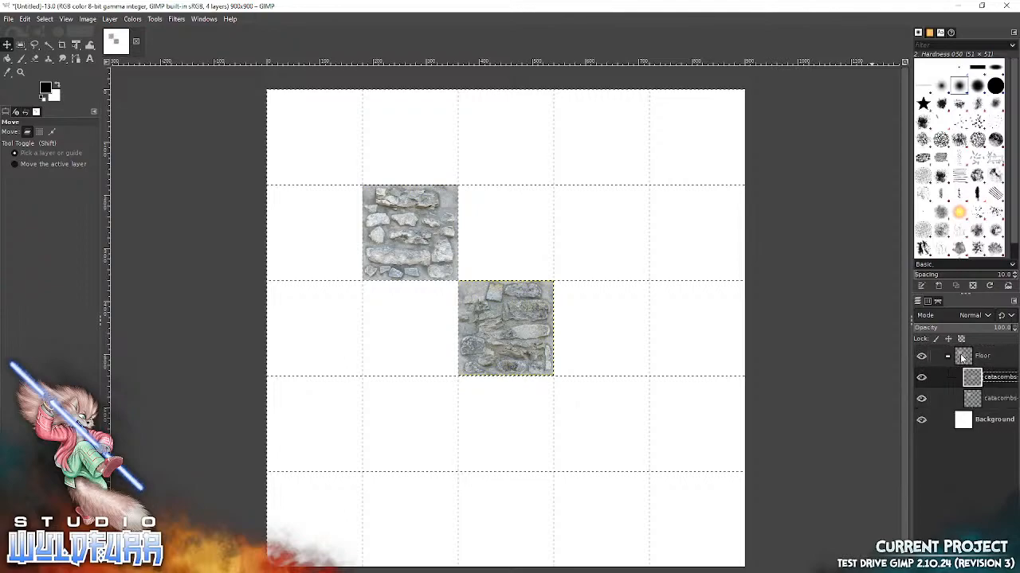
# Step: Collapse and re-expand the Floor group, toggling its visibility to check how it affects the two tiles
pyautogui.click(947, 356)
pyautogui.click(921, 358)
pyautogui.click(922, 358)
pyautogui.click(922, 358)
pyautogui.click(922, 358)
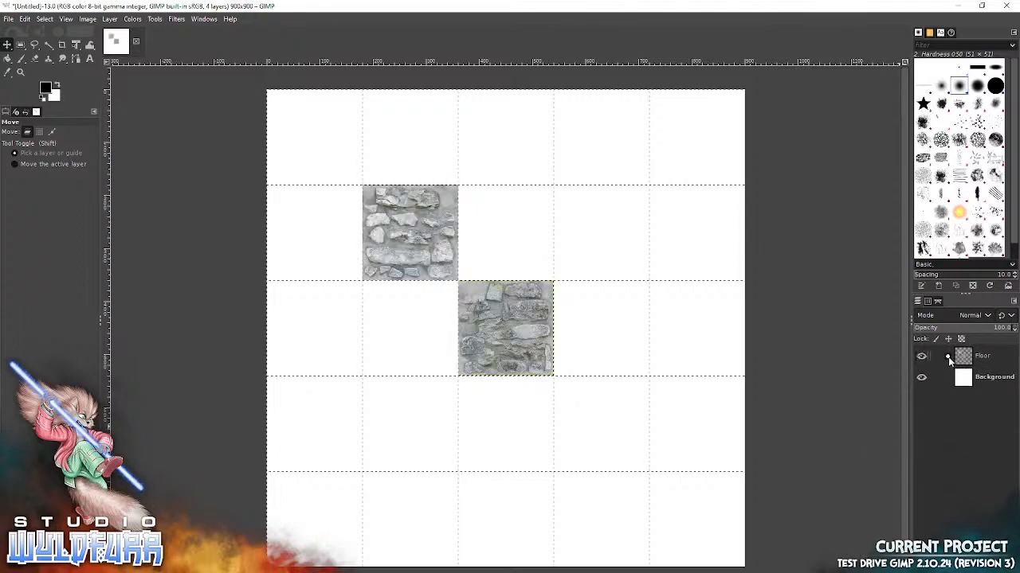
pyautogui.click(947, 357)
pyautogui.click(922, 358)
pyautogui.click(921, 358)
pyautogui.click(922, 358)
pyautogui.click(922, 359)
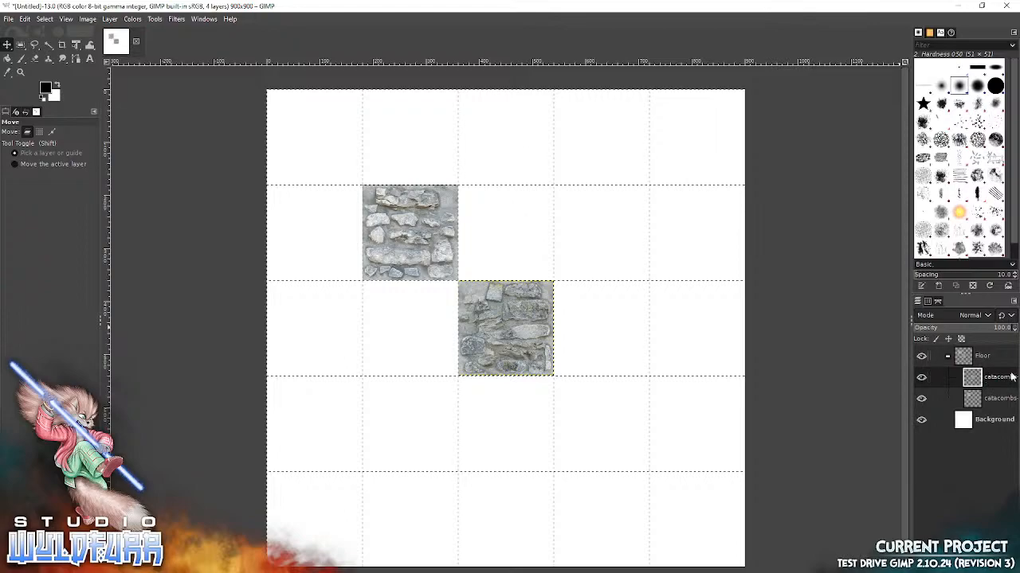
# Step: Add catacombs-rock-floor-0002.png and catacombs-rock-floor-0003.png to the Floor group, placing them in column 2, row 3 and column 1, row 1
pyautogui.hotkey('alt', 'Tab')
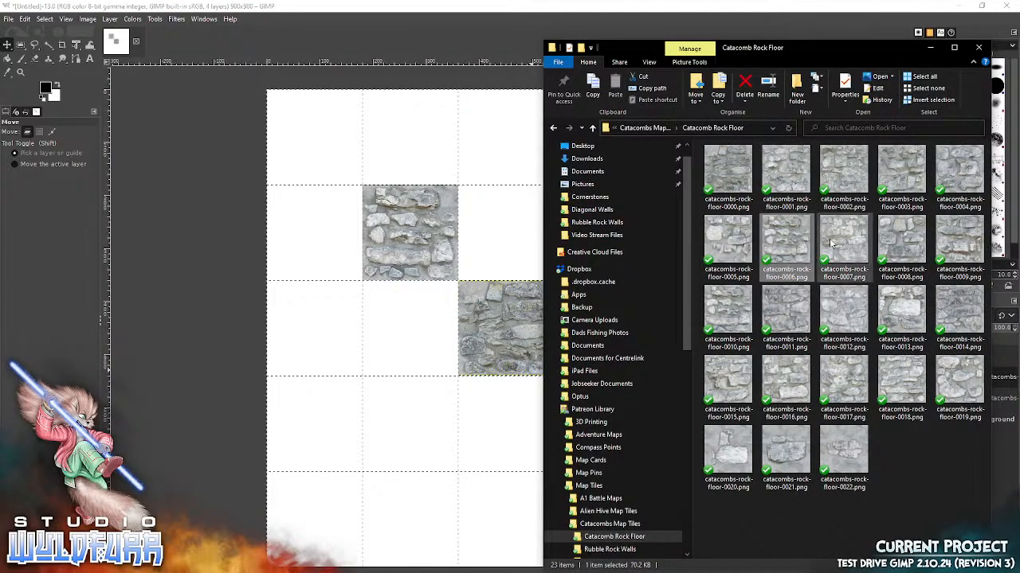
pyautogui.moveTo(846, 180); pyautogui.dragTo(425, 301)
pyautogui.moveTo(505, 344); pyautogui.dragTo(410, 343)
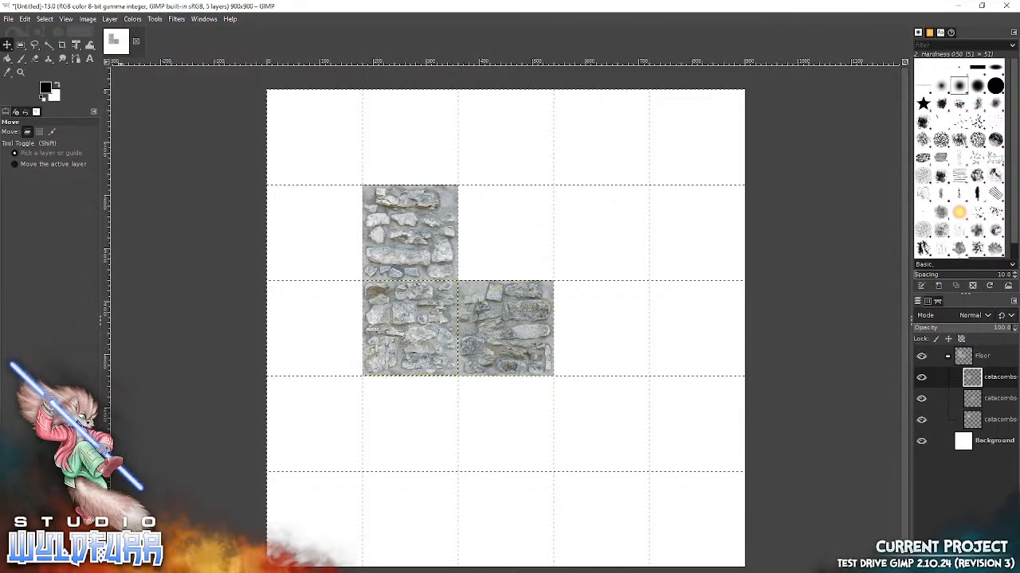
pyautogui.hotkey('alt', 'Tab')
pyautogui.moveTo(895, 184); pyautogui.dragTo(440, 295)
pyautogui.moveTo(507, 345); pyautogui.dragTo(308, 151)
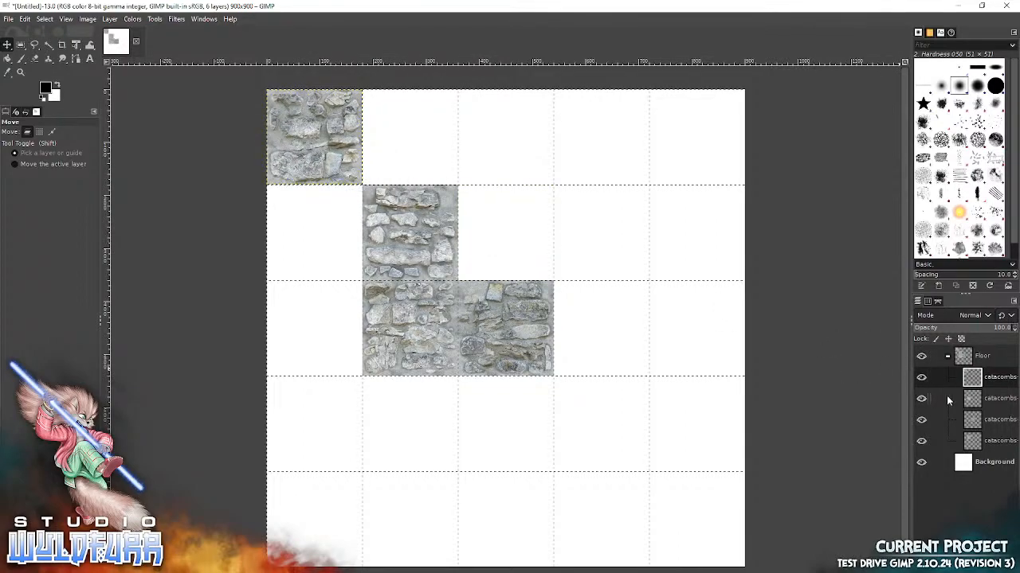
# Step: Move the other three floor tiles beside the corner tile so the four fill the canvas's upper-left 2 × 2 grid cells
pyautogui.click(466, 271)
pyautogui.moveTo(484, 267); pyautogui.dragTo(388, 81)
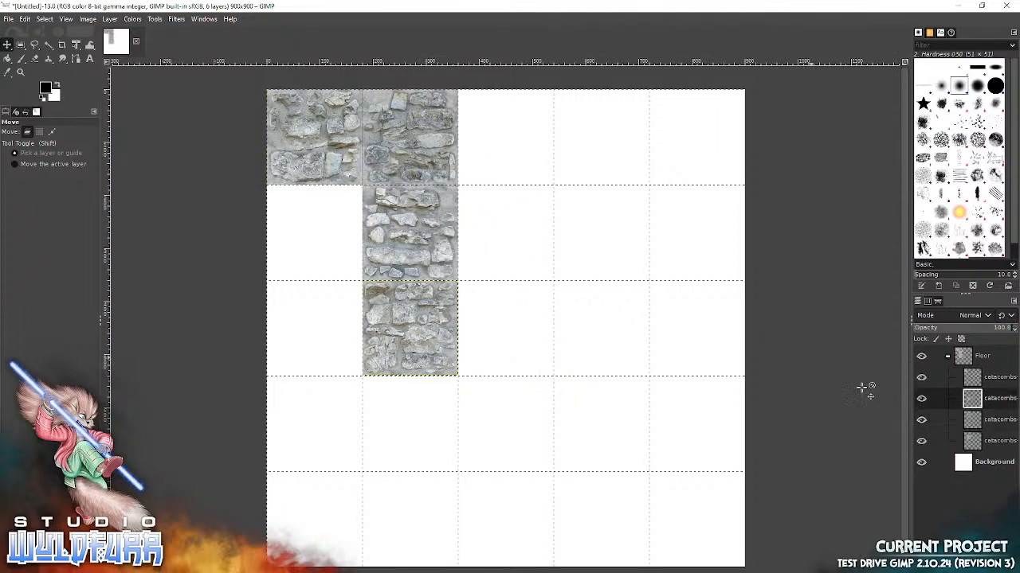
pyautogui.click(972, 440)
pyautogui.moveTo(418, 227); pyautogui.dragTo(328, 229)
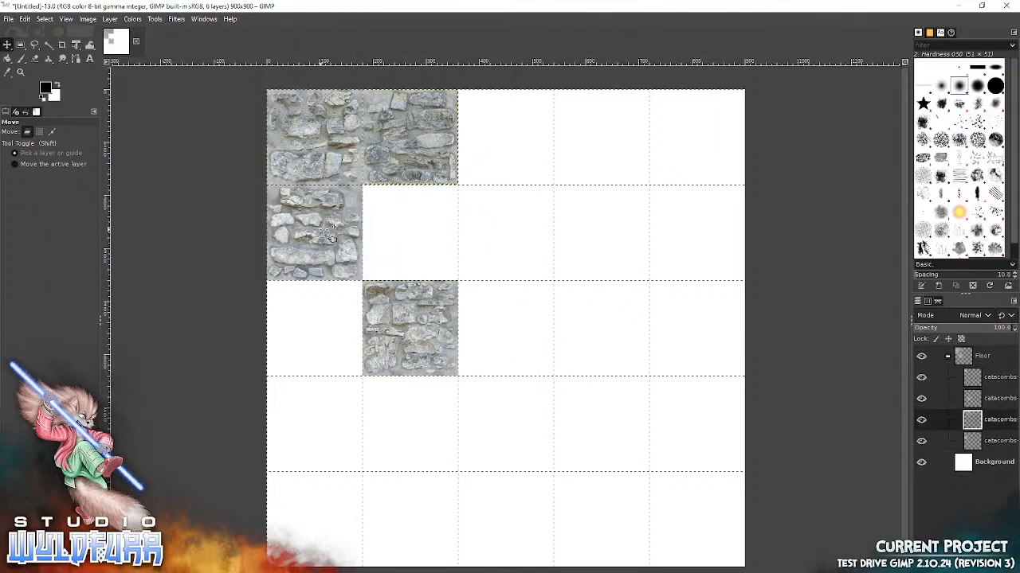
pyautogui.moveTo(410, 322); pyautogui.dragTo(405, 239)
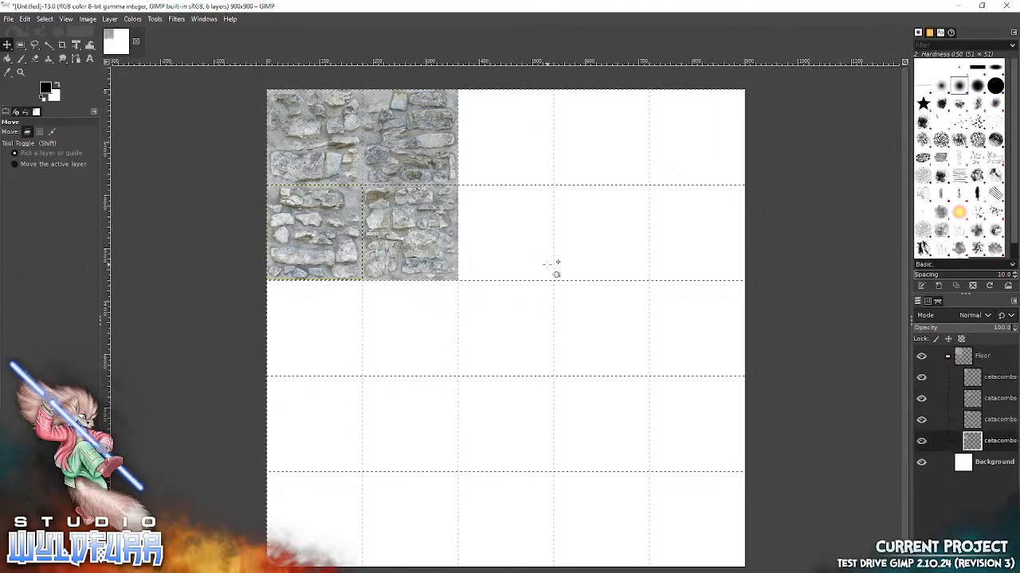
# Step: Create a layer group named Walls at the top of the layer stack, above the Floor group, and collapse Floor
pyautogui.click(947, 359)
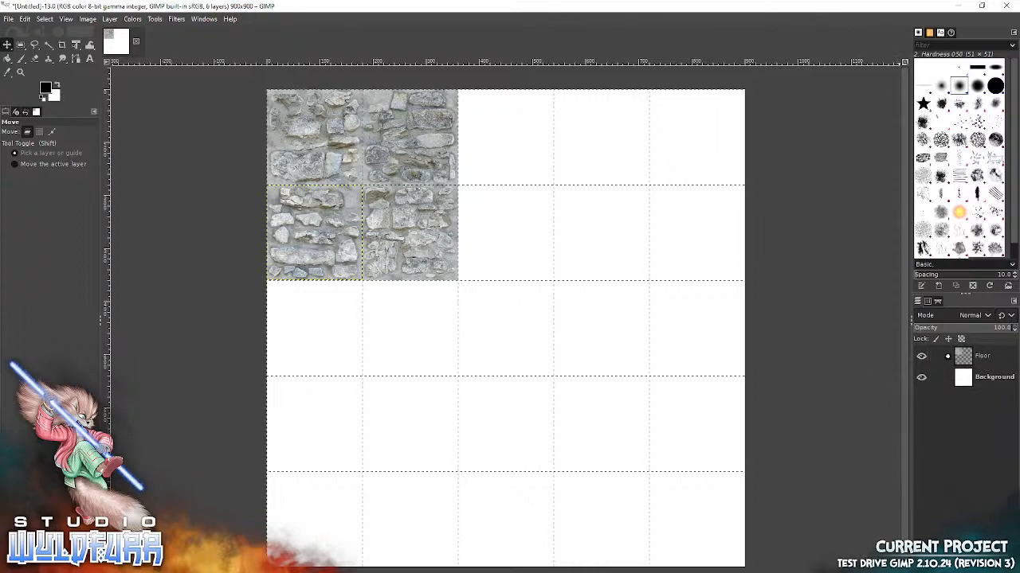
pyautogui.click(933, 564)
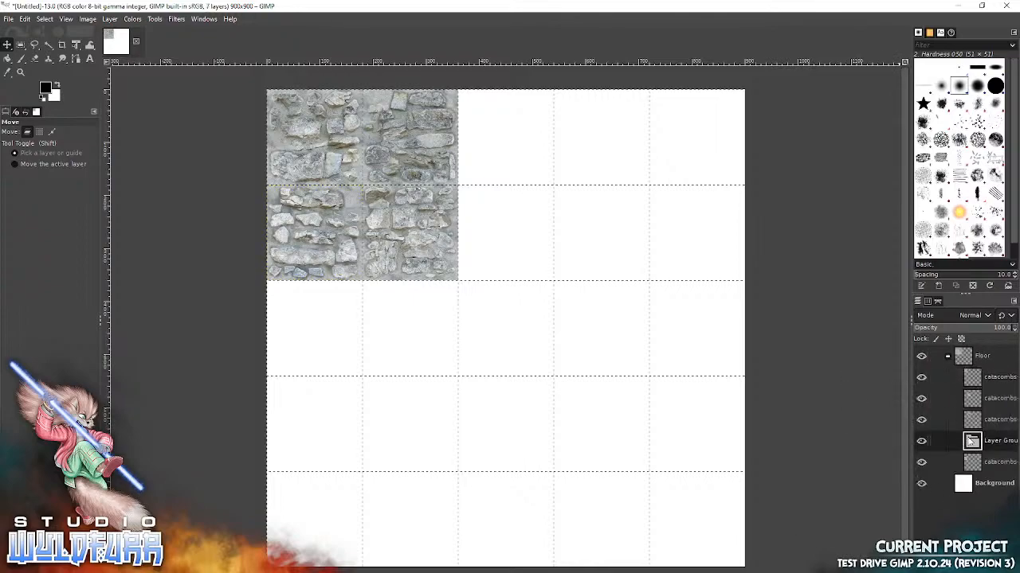
pyautogui.moveTo(974, 444); pyautogui.dragTo(961, 354)
pyautogui.doubleClick(986, 359)
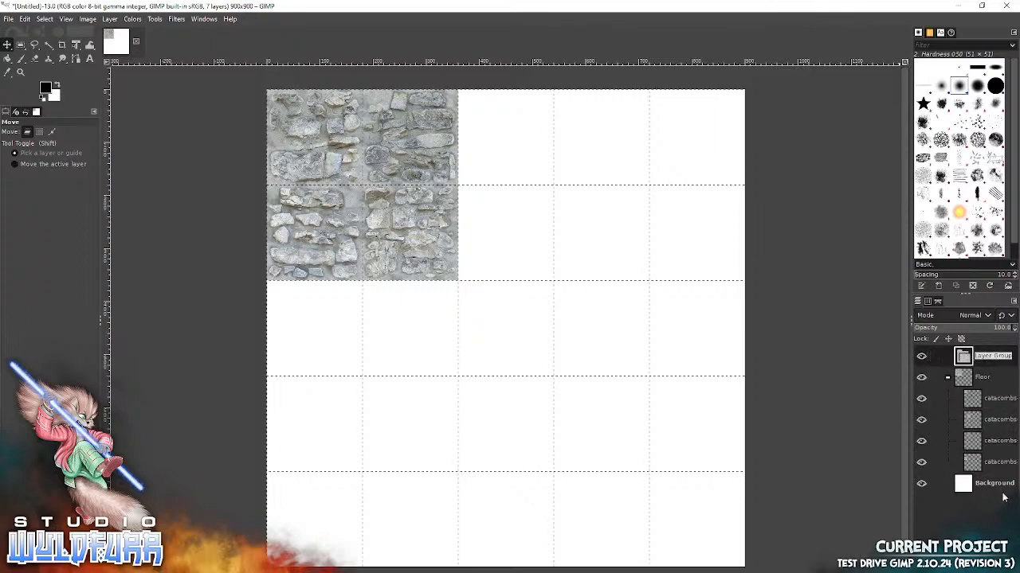
pyautogui.write('Walls')
pyautogui.click(948, 380)
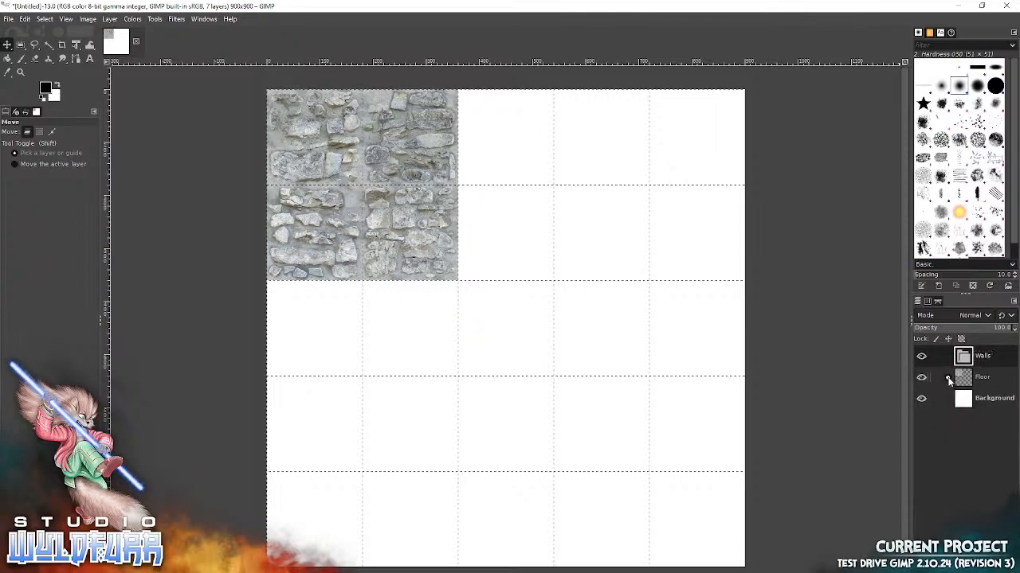
# Step: From the Rubble Rock Walls folder, add rubble-rock-wall-corner-nw-0000.png to the Walls group and place it in column 1, row 1
pyautogui.hotkey('alt', 'Tab')
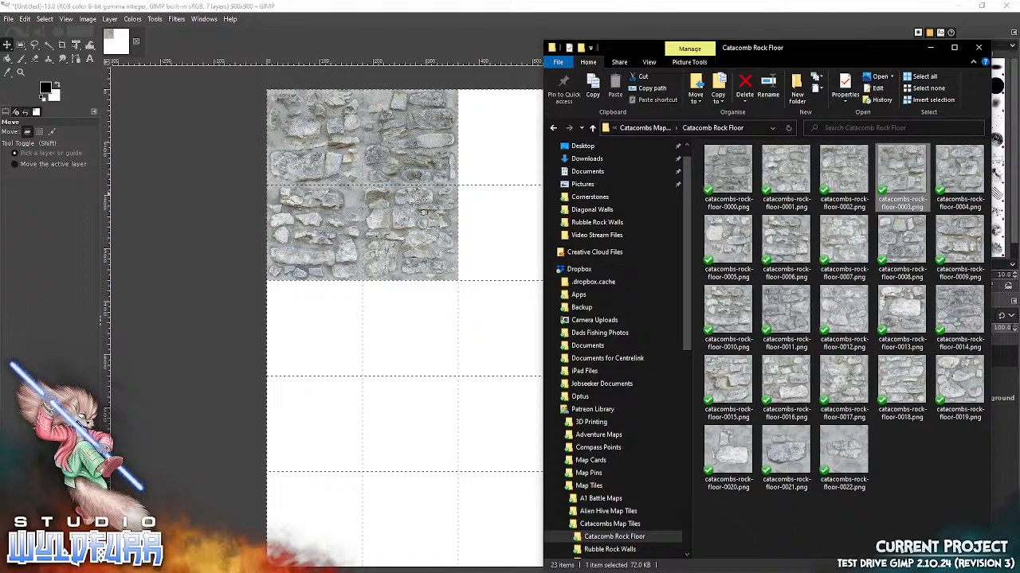
pyautogui.click(645, 127)
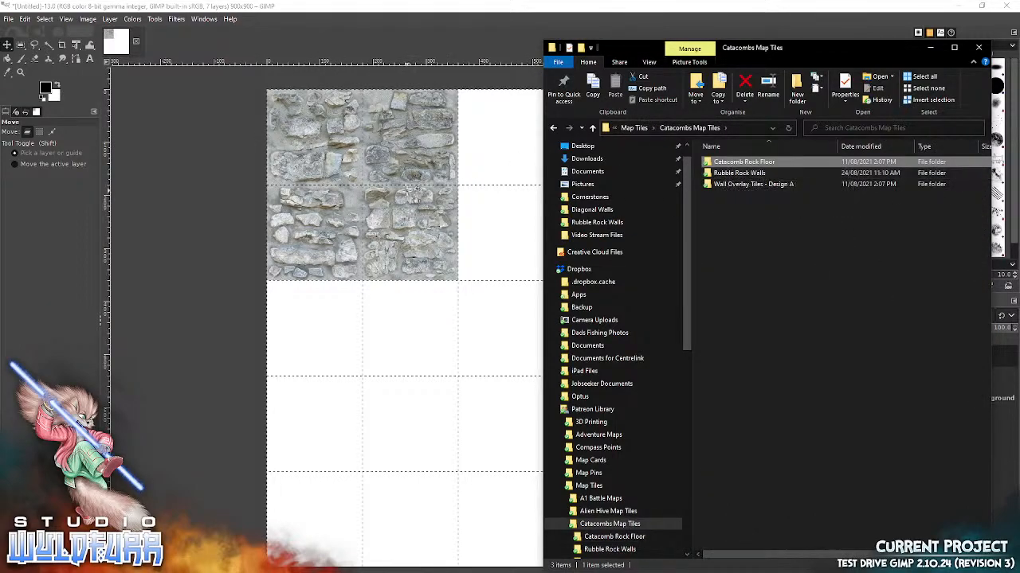
pyautogui.doubleClick(732, 175)
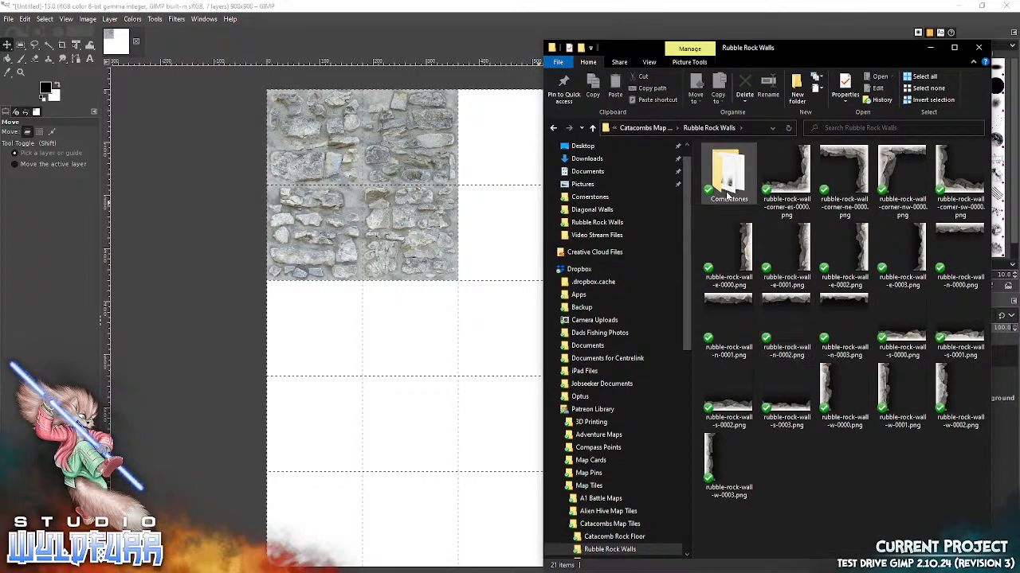
pyautogui.moveTo(894, 172); pyautogui.dragTo(399, 285)
pyautogui.moveTo(500, 344); pyautogui.dragTo(305, 149)
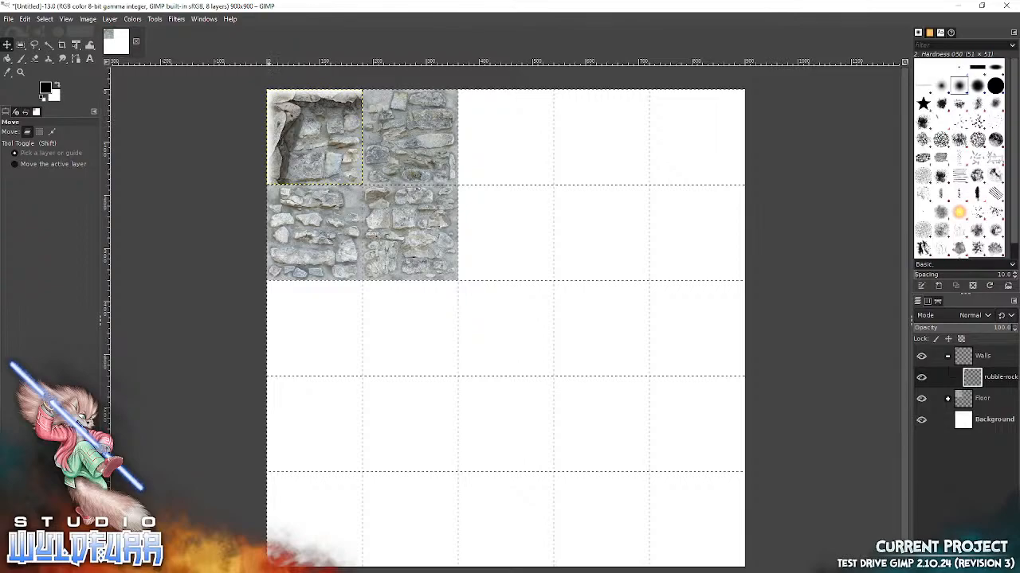
# Step: Add rubble-rock-wall-corner-ne-0000.png in column 2, row 1 and rubble-rock-wall-corner-sw-0000.png in column 1, row 2 of the grid
pyautogui.hotkey('alt', 'Tab')
pyautogui.moveTo(861, 170); pyautogui.dragTo(423, 285)
pyautogui.moveTo(527, 335); pyautogui.dragTo(433, 135)
pyautogui.hotkey('alt', 'Tab')
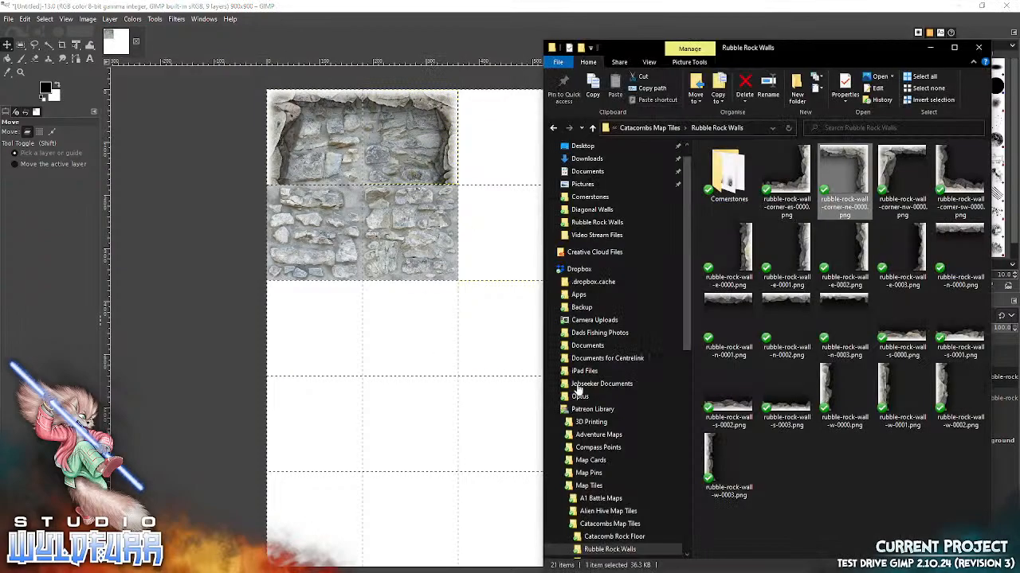
pyautogui.moveTo(950, 171); pyautogui.dragTo(388, 274)
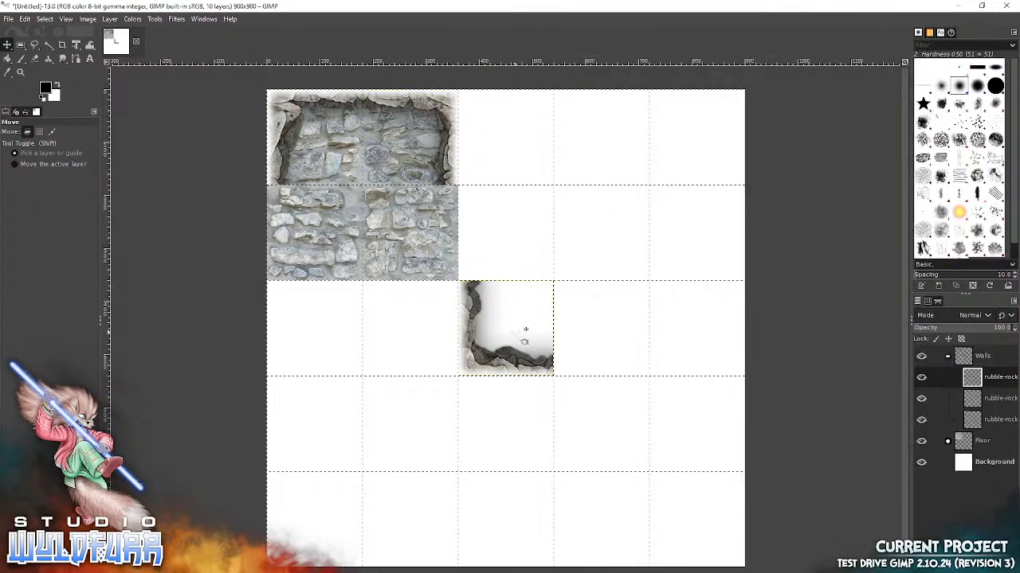
pyautogui.moveTo(476, 341); pyautogui.dragTo(293, 254)
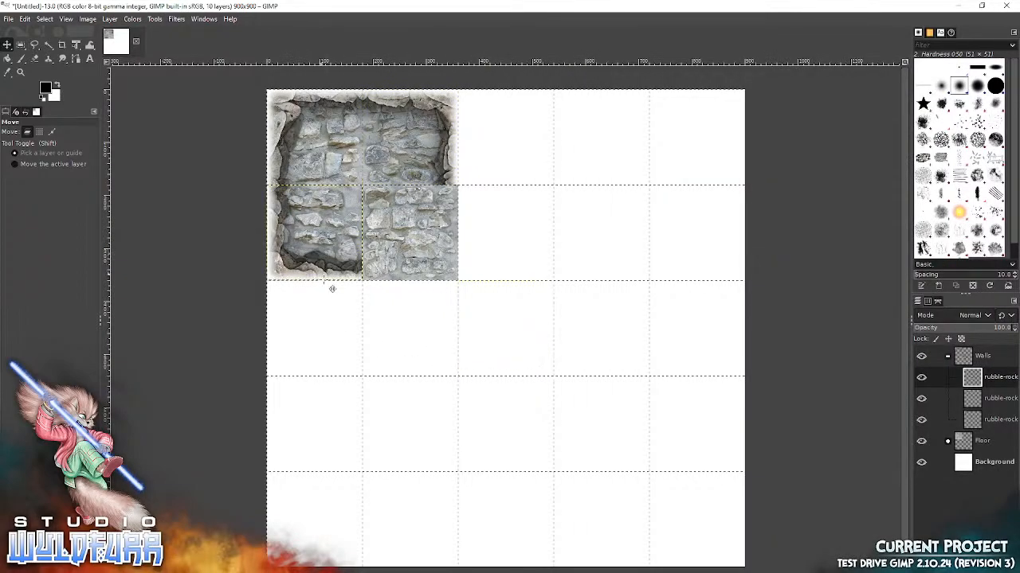
# Step: Add the east wall tile rubble-rock-wall-e-0001.png to the Walls group and place it in column 2, row 2
pyautogui.hotkey('alt', 'Tab')
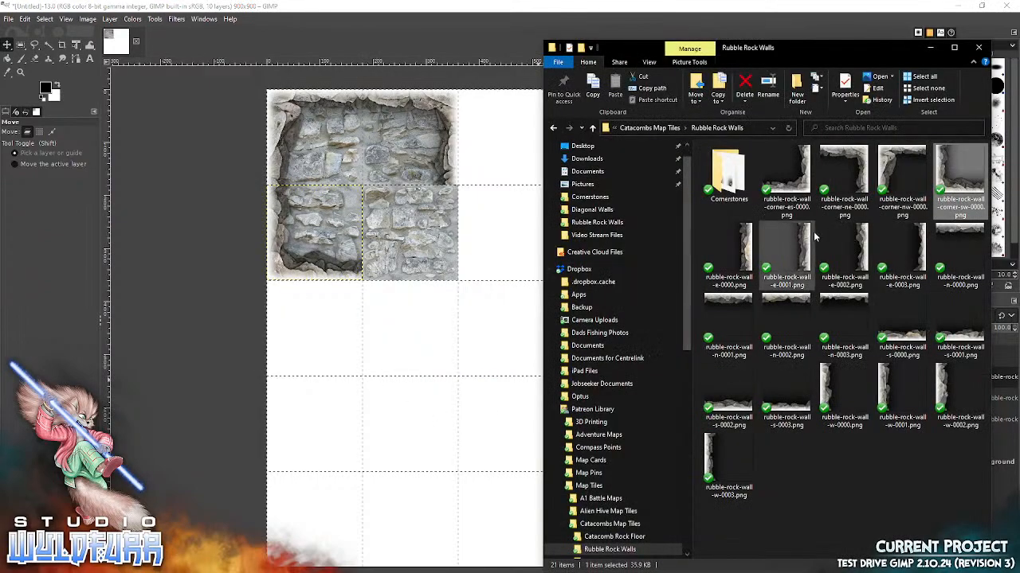
pyautogui.moveTo(786, 253); pyautogui.dragTo(387, 211)
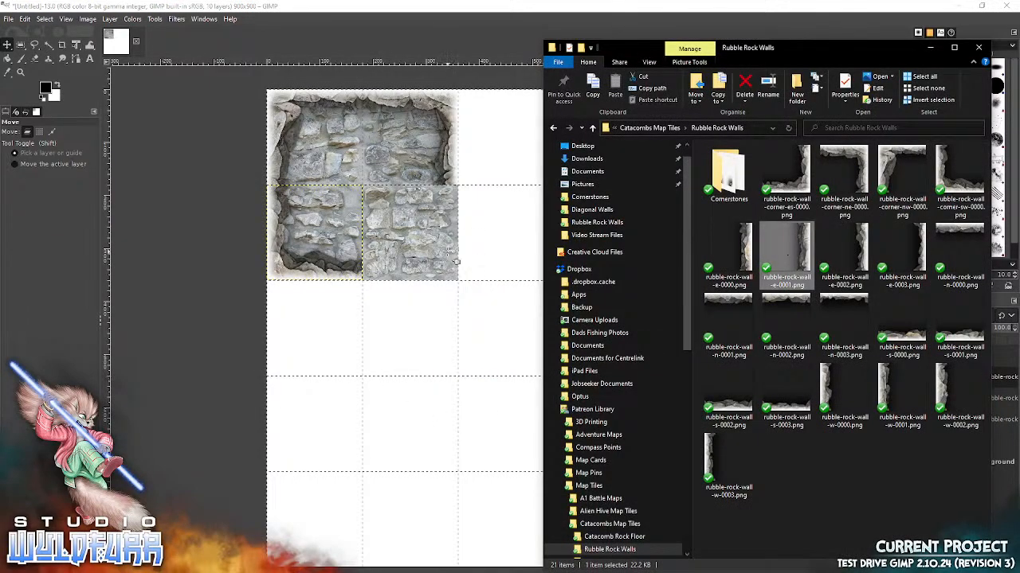
pyautogui.moveTo(454, 259); pyautogui.dragTo(454, 260)
pyautogui.moveTo(544, 336); pyautogui.dragTo(448, 248)
# Step: From the Cornerstones folder, add rubble-rock-wall-cornerstones-sw-0000.png and place it over the east wall tile in column 2, row 2
pyautogui.hotkey('alt', 'Tab')
pyautogui.click(708, 269)
pyautogui.doubleClick(722, 176)
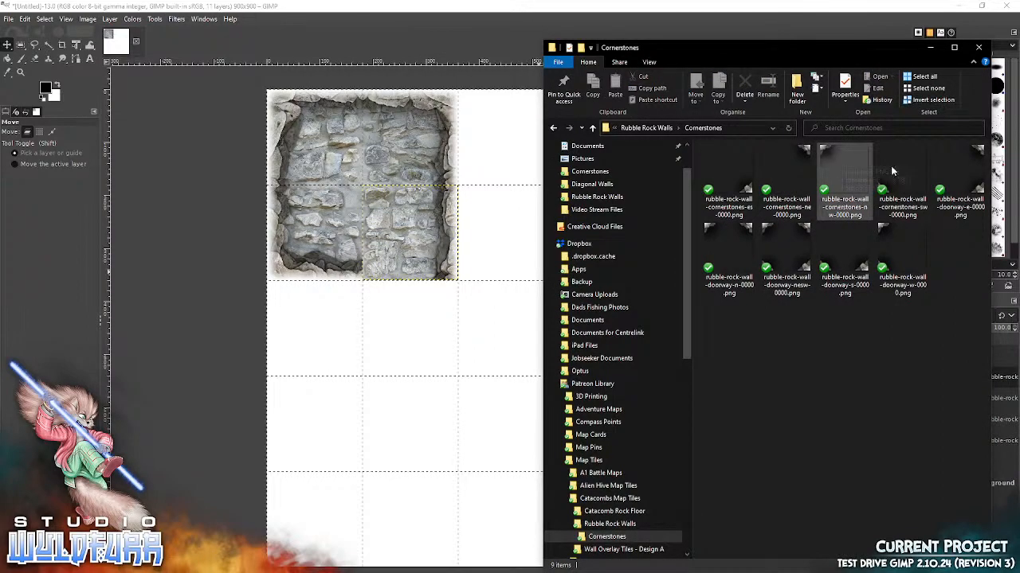
pyautogui.moveTo(889, 167); pyautogui.dragTo(504, 309)
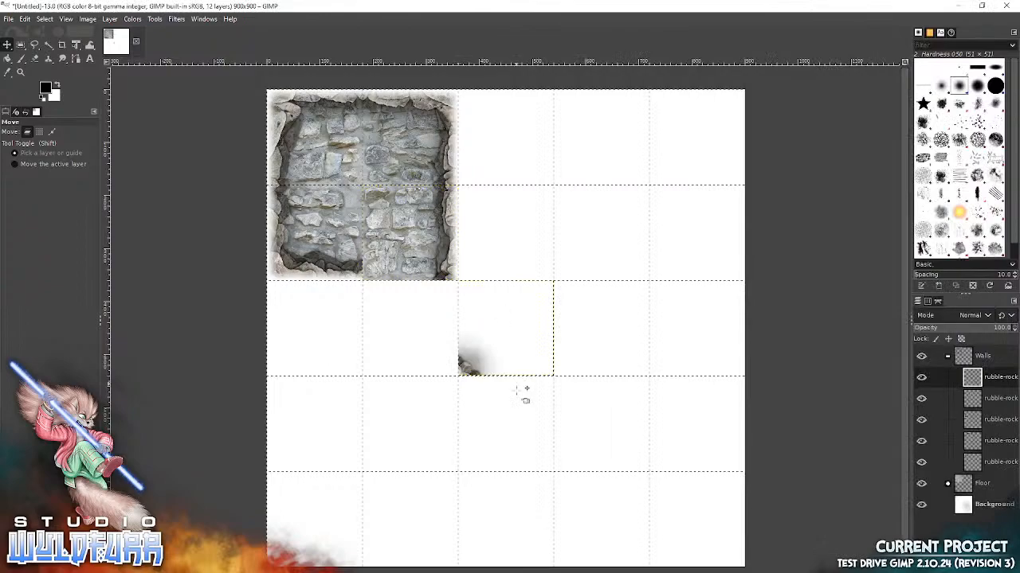
pyautogui.moveTo(471, 365); pyautogui.dragTo(382, 274)
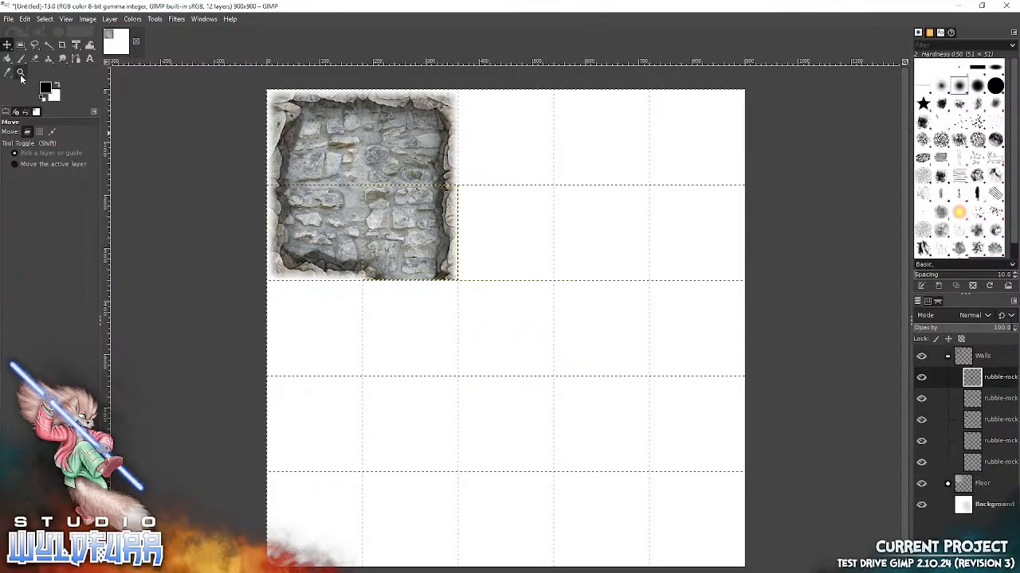
# Step: Inspect the seams between the wall and floor tiles of the 2 × 2 room up close, and return to the whole-canvas view
pyautogui.click(21, 73)
pyautogui.click(381, 233)
pyautogui.click(382, 236)
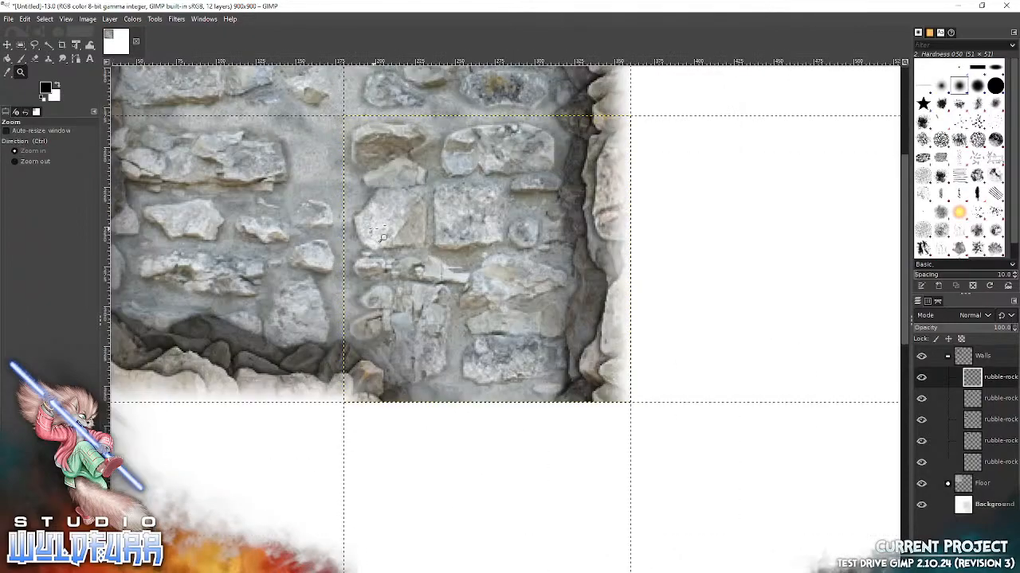
pyautogui.moveTo(370, 242); pyautogui.dragTo(496, 434)
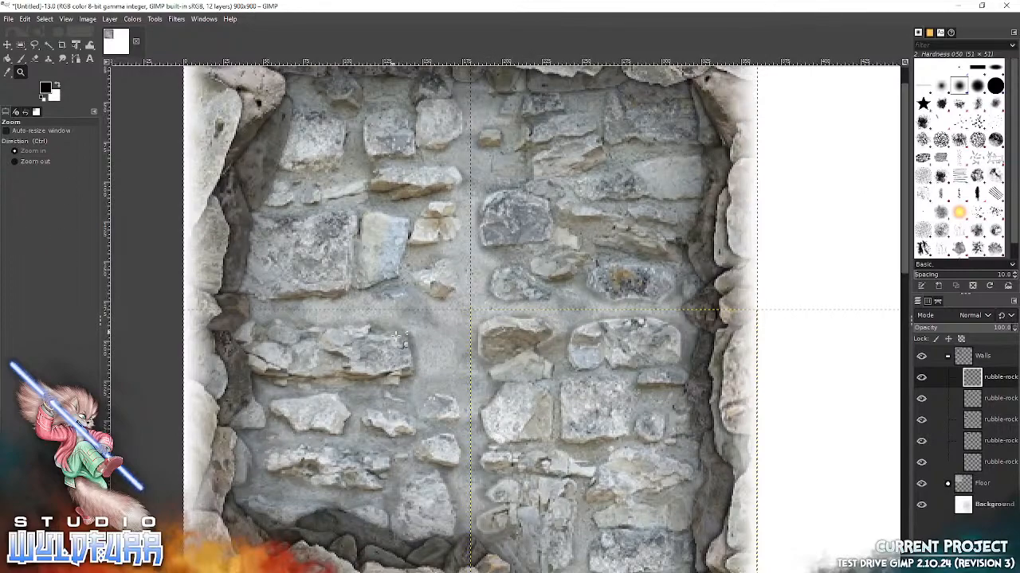
pyautogui.click(469, 319)
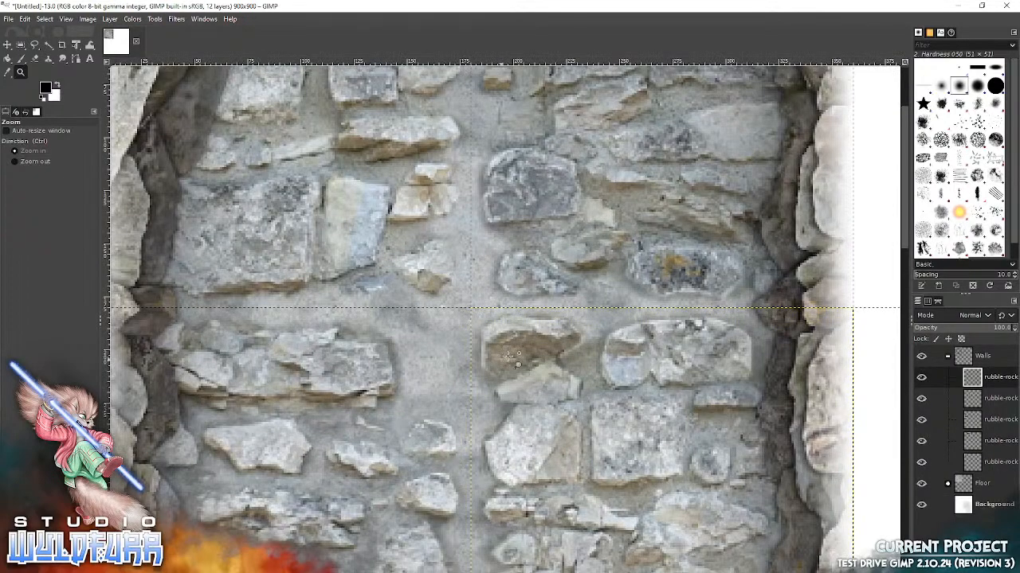
pyautogui.click(478, 316)
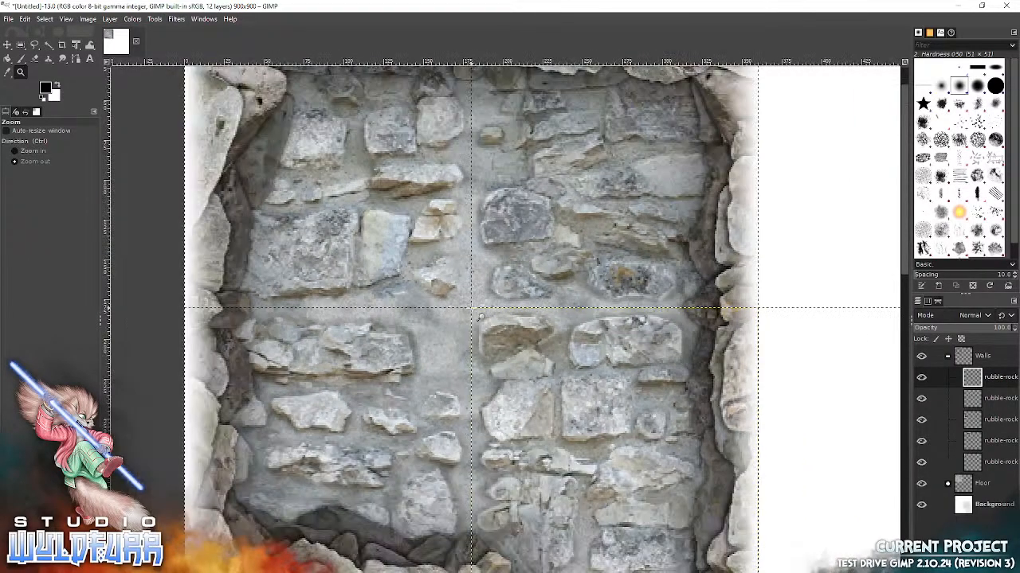
pyautogui.click(476, 318)
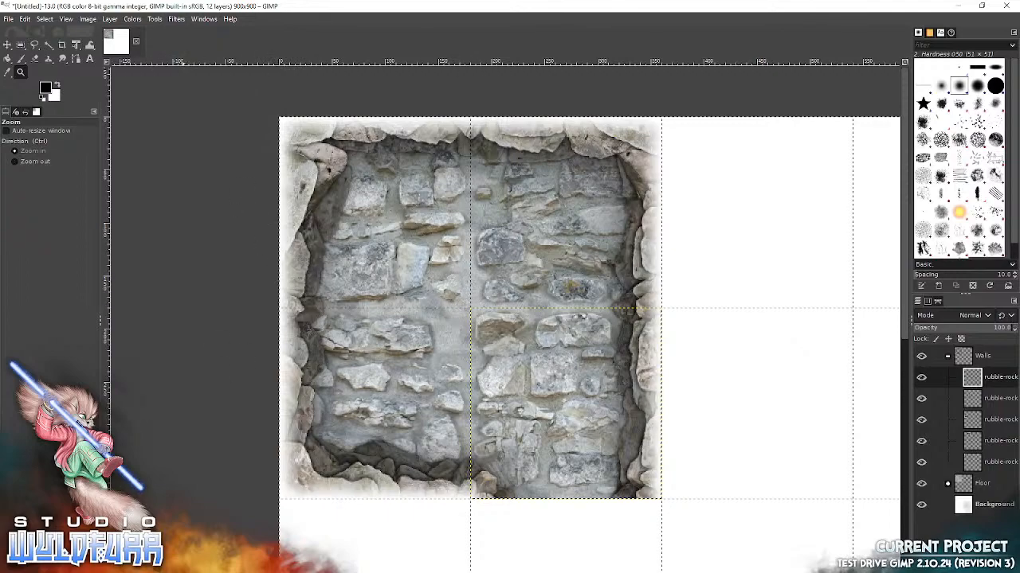
pyautogui.click(183, 567)
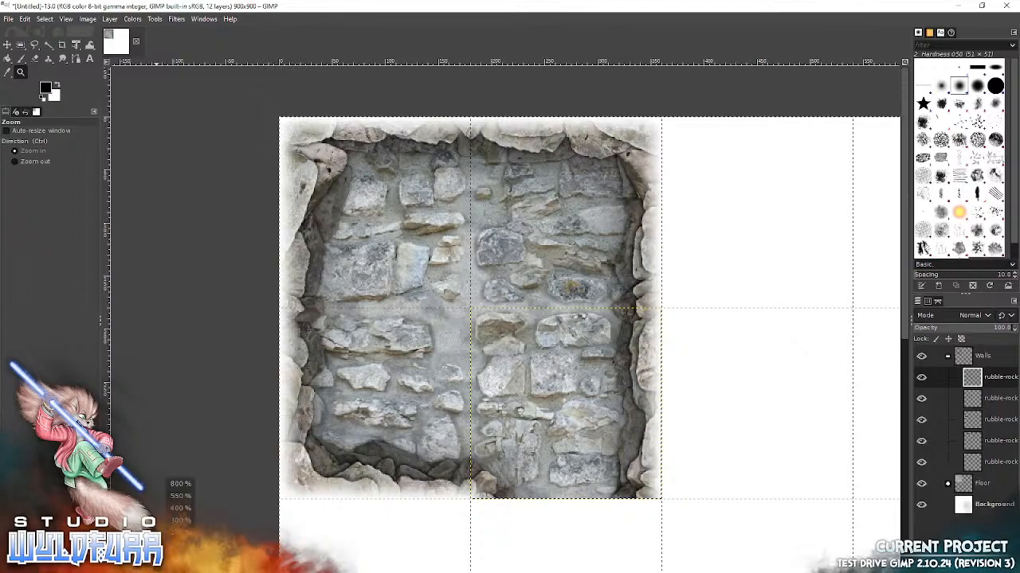
pyautogui.click(181, 558)
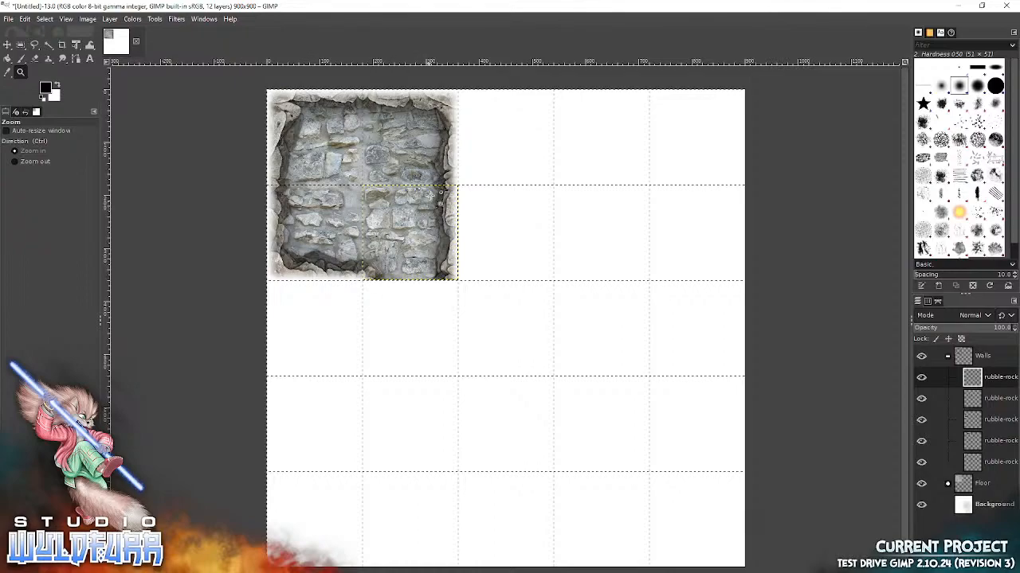
# Step: With the Walls group collapsed, add catacombs-rock-floor-0020.png at the top of the Floor group and place it in column 2, row 3
pyautogui.click(948, 357)
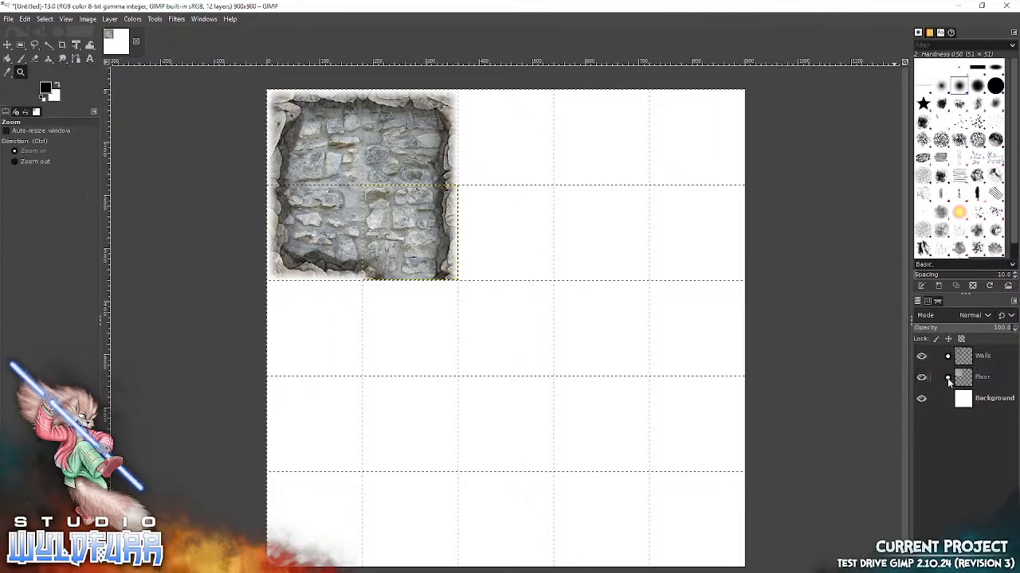
pyautogui.click(948, 378)
pyautogui.click(973, 399)
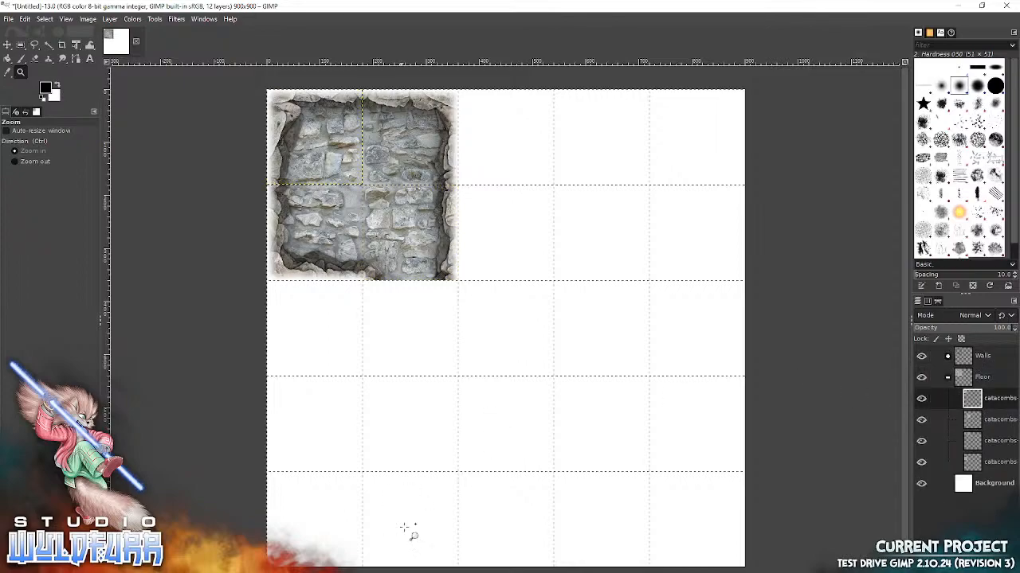
pyautogui.hotkey('alt', 'Tab')
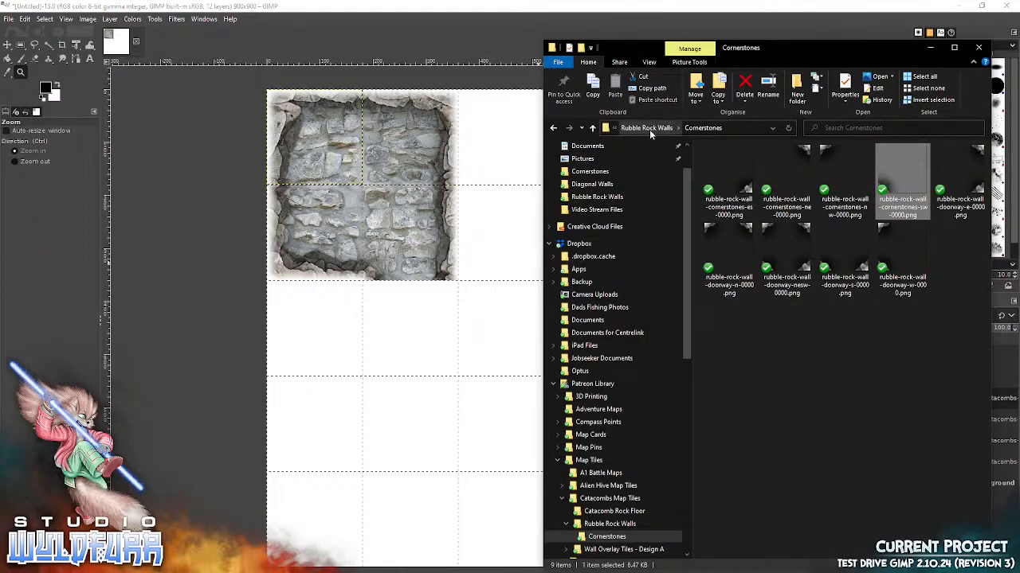
pyautogui.click(649, 129)
pyautogui.click(650, 127)
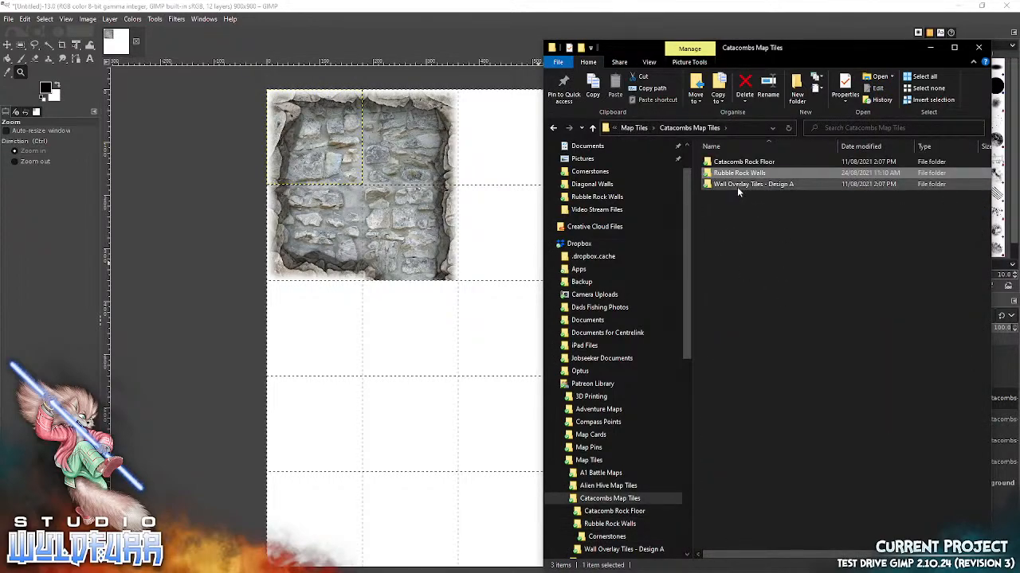
pyautogui.doubleClick(725, 164)
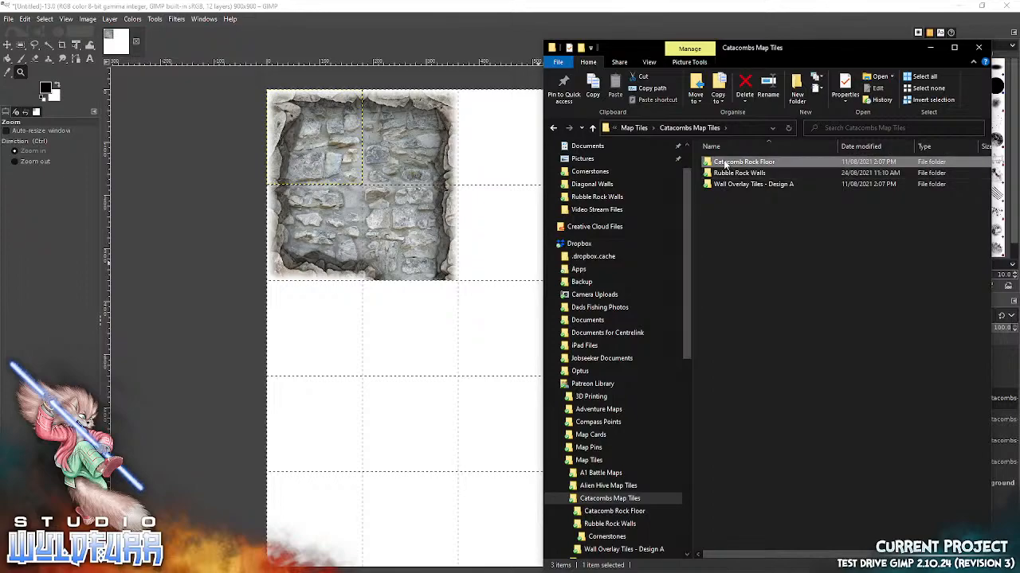
pyautogui.moveTo(734, 460); pyautogui.dragTo(336, 355)
pyautogui.moveTo(431, 367); pyautogui.dragTo(433, 362)
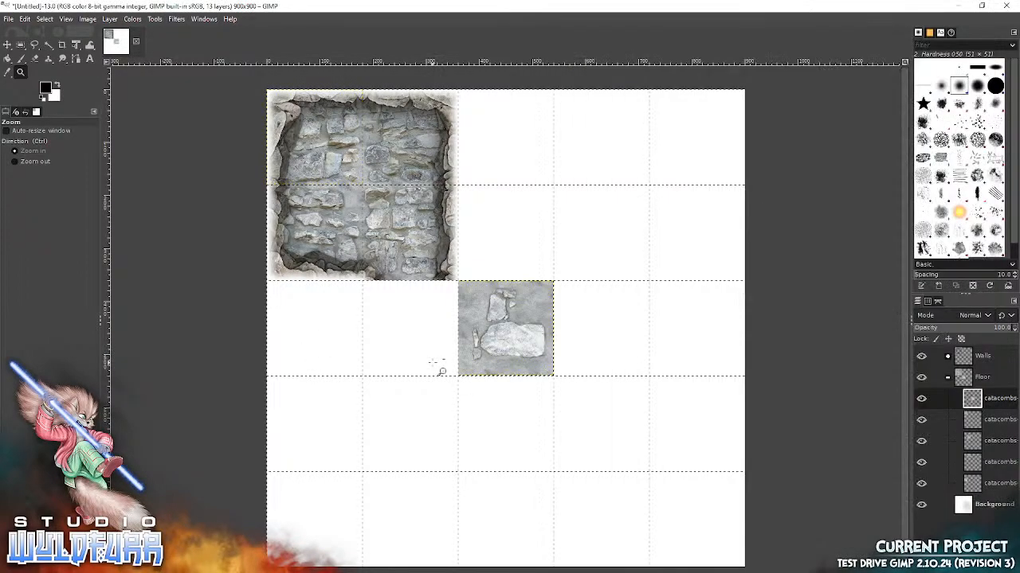
pyautogui.press('m')
pyautogui.moveTo(524, 359); pyautogui.dragTo(430, 358)
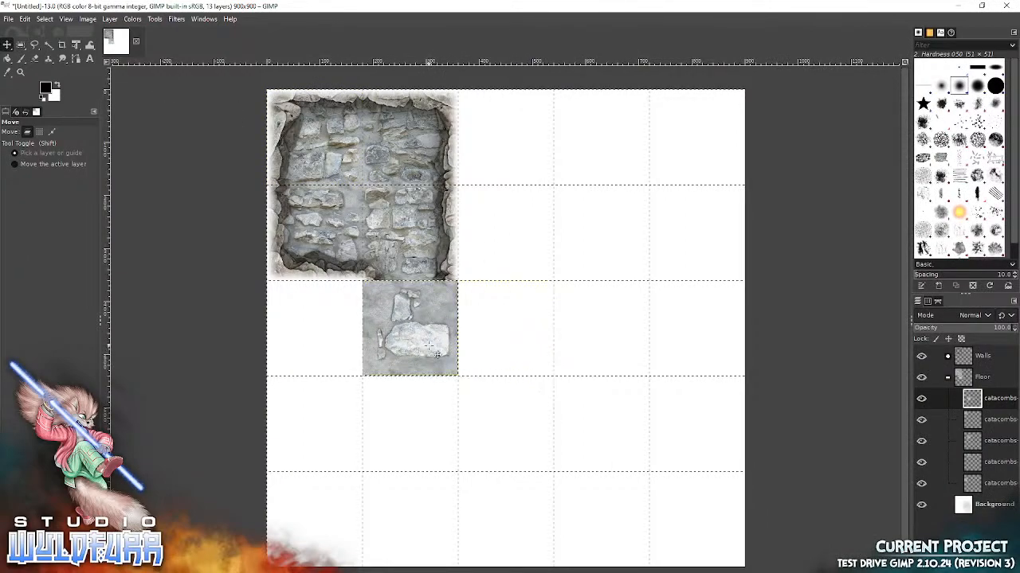
# Step: Add catacombs-rock-floor-0019.png in column 1, row 4 and catacombs-rock-floor-0001.png in column 2, row 4 to the Floor group
pyautogui.hotkey('alt', 'Tab')
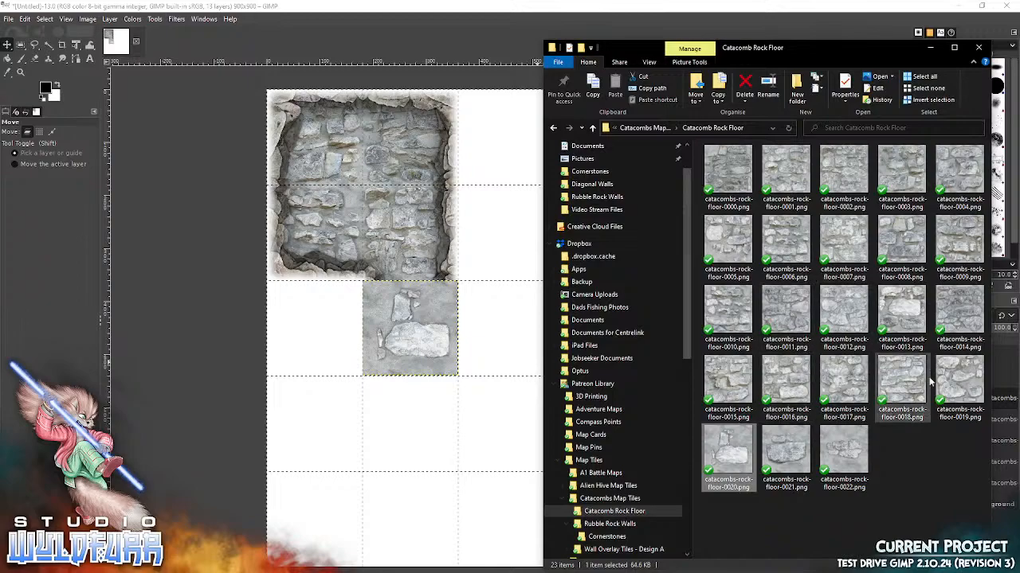
pyautogui.moveTo(960, 388); pyautogui.dragTo(419, 414)
pyautogui.moveTo(509, 338); pyautogui.dragTo(314, 433)
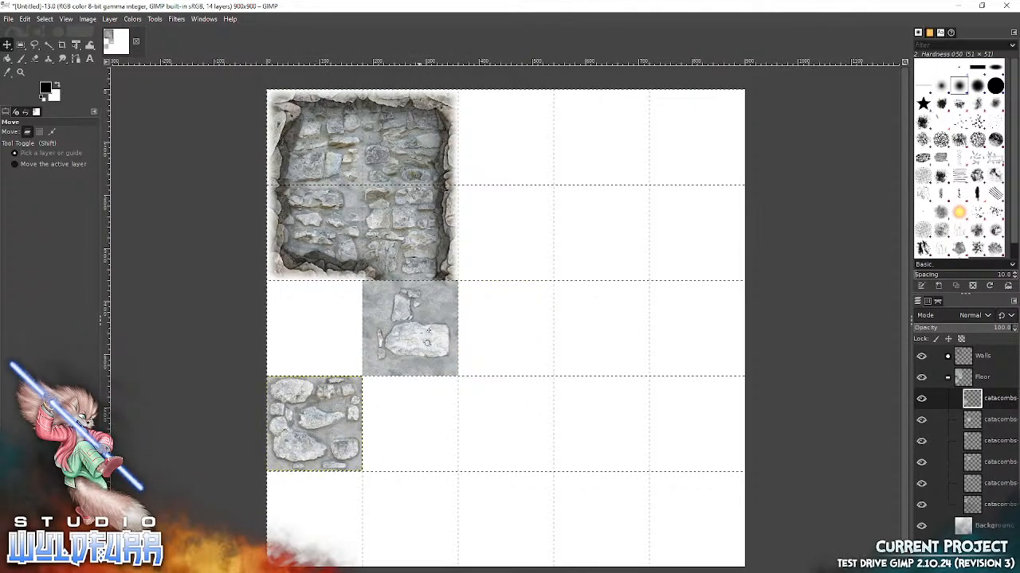
pyautogui.hotkey('alt', 'Tab')
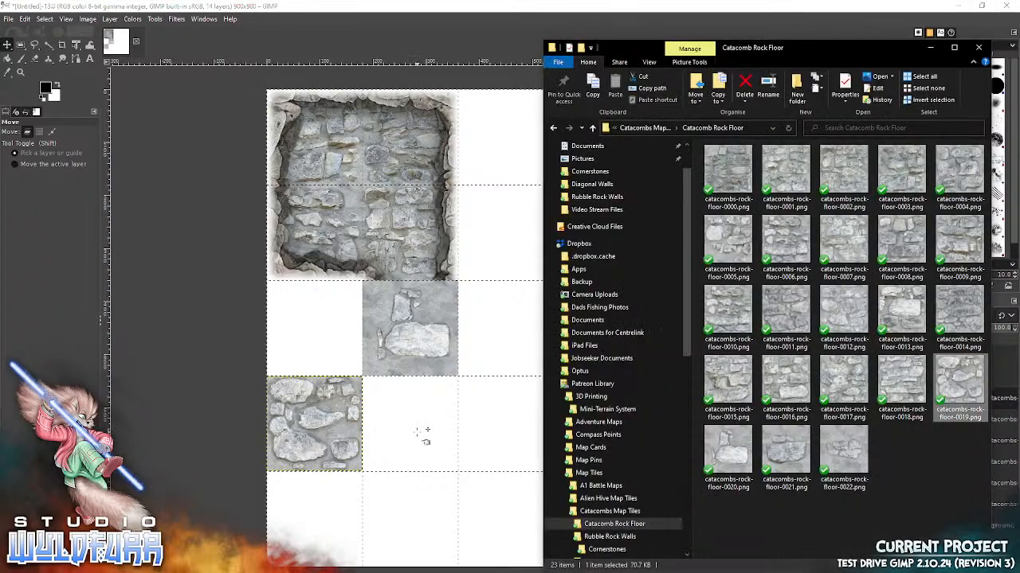
pyautogui.click(791, 179)
pyautogui.moveTo(791, 178); pyautogui.dragTo(458, 449)
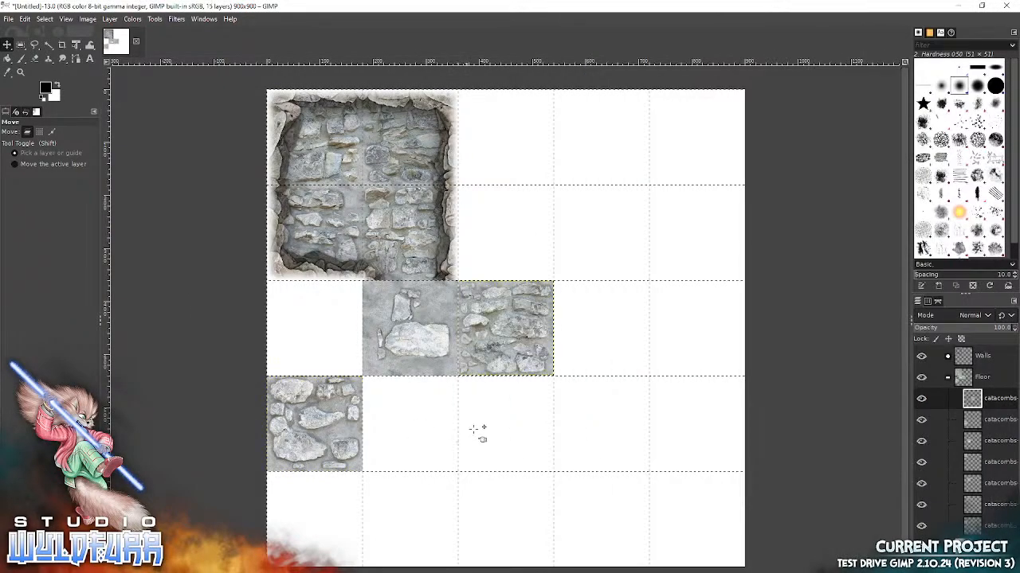
pyautogui.moveTo(510, 347); pyautogui.dragTo(421, 441)
pyautogui.hotkey('alt', 'Tab')
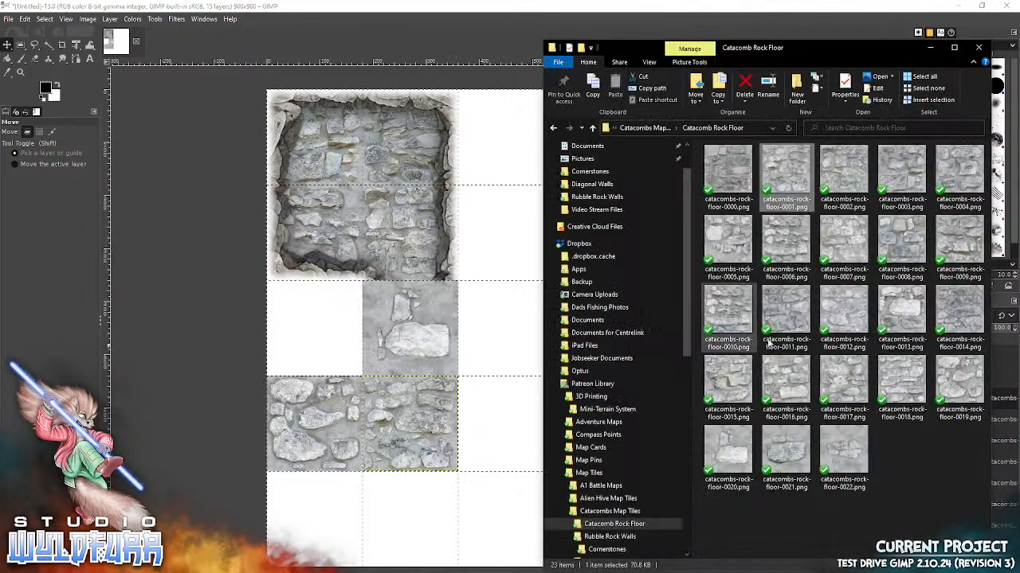
# Step: Add catacombs-rock-floor-0019.png in column 3, row 3 and catacombs-rock-floor-0018.png in column 1, row 5 to the Floor group
pyautogui.click(962, 388)
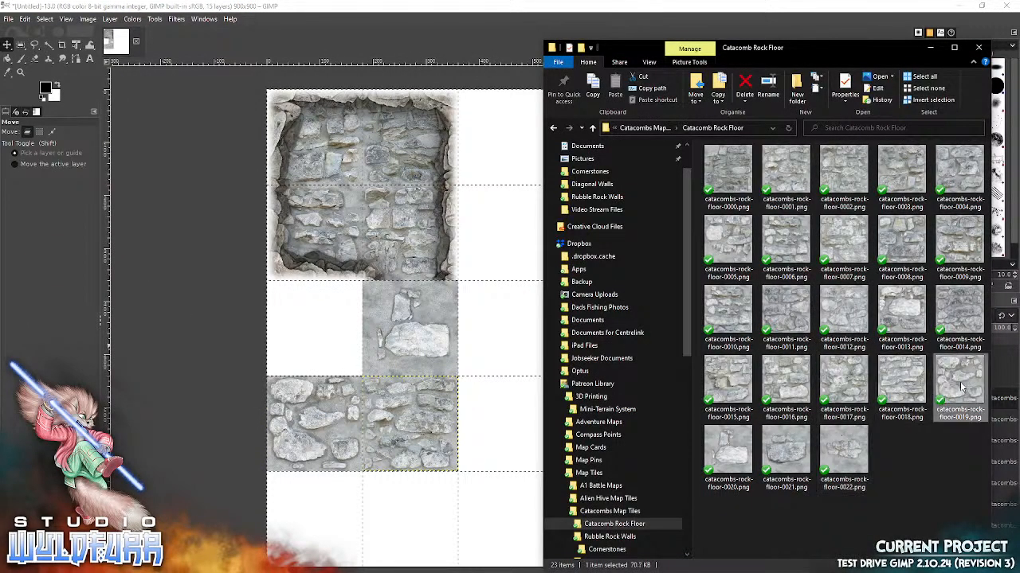
pyautogui.moveTo(420, 505); pyautogui.dragTo(479, 398)
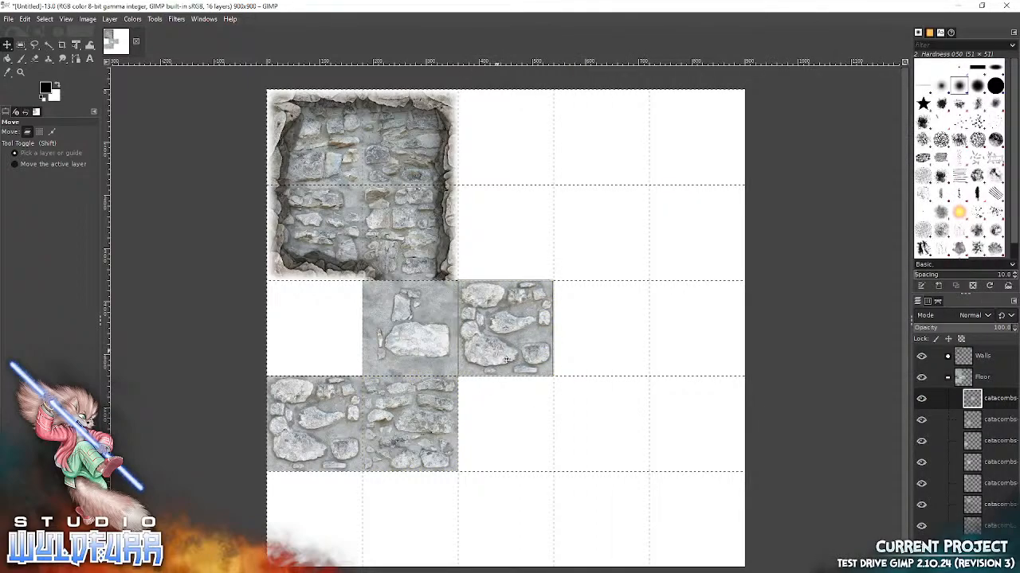
pyautogui.hotkey('alt', 'Tab')
pyautogui.click(902, 380)
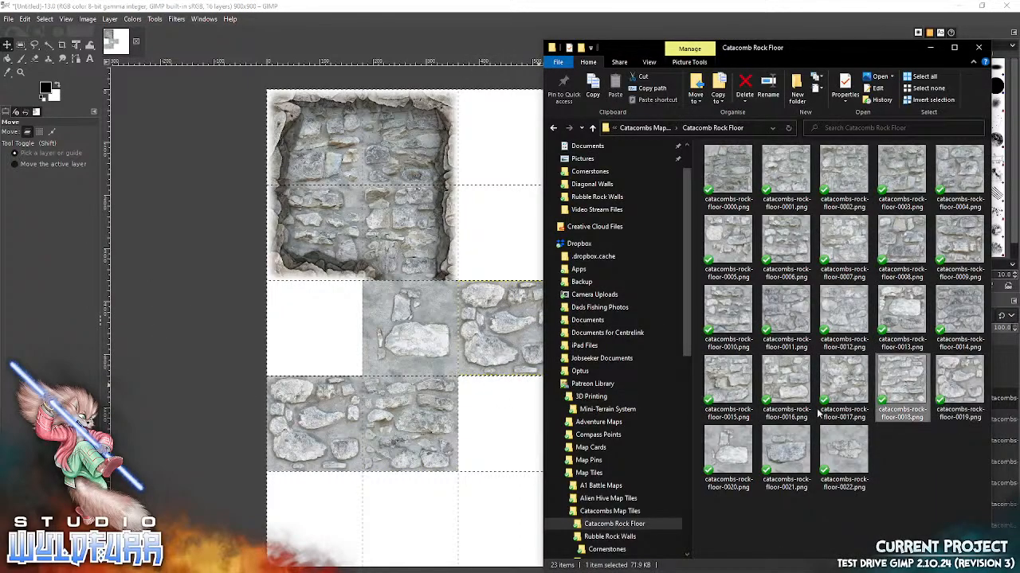
pyautogui.moveTo(390, 497); pyautogui.dragTo(473, 408)
pyautogui.moveTo(403, 466); pyautogui.dragTo(330, 507)
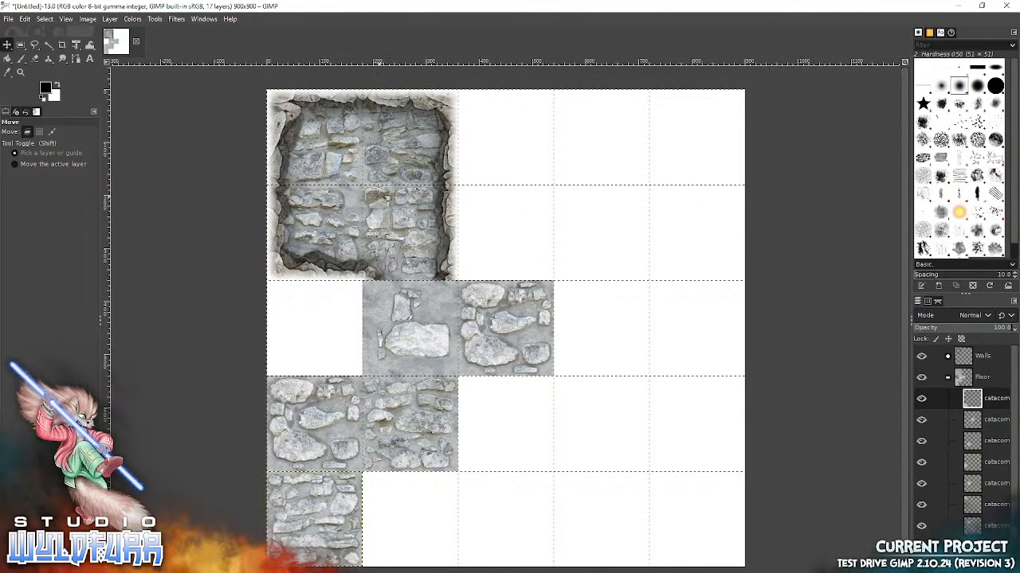
# Step: Add catacombs-rock-floor-0015.png in column 3, row 4 and catacombs-rock-floor-0014.png in column 3, row 5 to the Floor group
pyautogui.hotkey('alt', 'Tab')
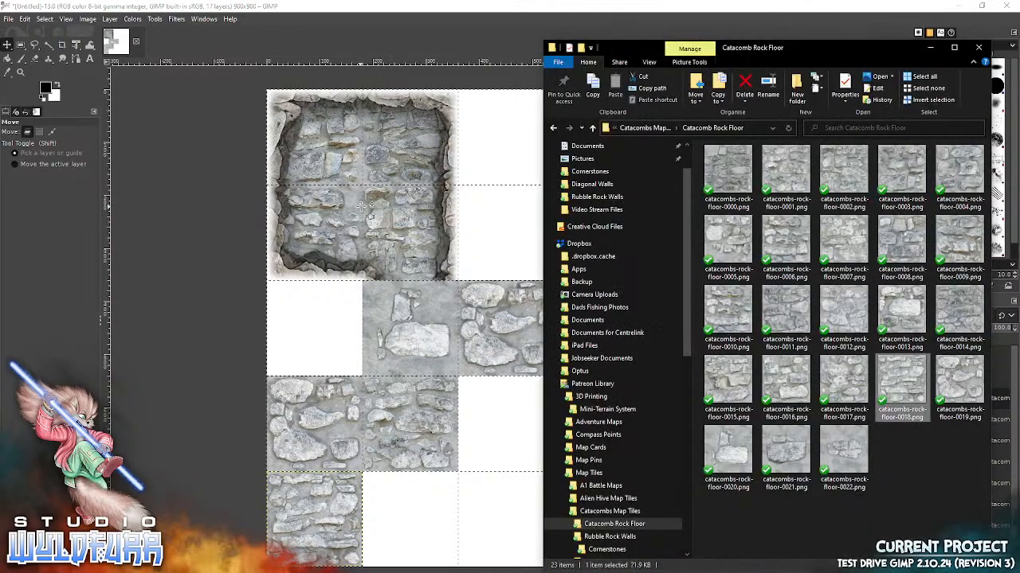
pyautogui.moveTo(728, 384); pyautogui.dragTo(446, 406)
pyautogui.moveTo(502, 336); pyautogui.dragTo(510, 434)
pyautogui.hotkey('alt', 'Tab')
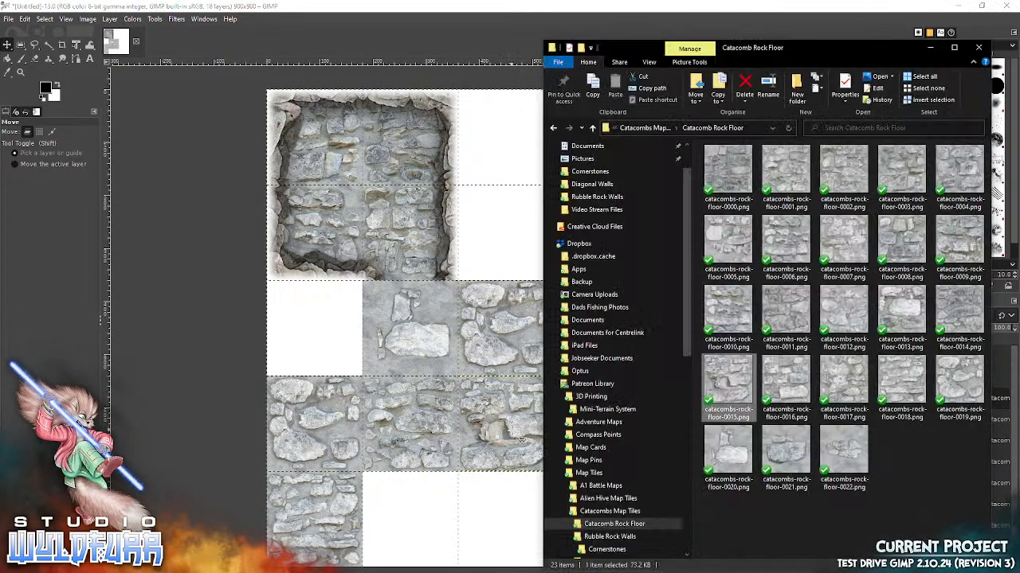
pyautogui.moveTo(970, 316); pyautogui.dragTo(465, 423)
pyautogui.moveTo(502, 336); pyautogui.dragTo(509, 536)
# Step: Add catacombs-rock-floor-0007.png in column 2, row 5 and catacombs-rock-floor-0011.png in column 4, row 3 to the Floor group
pyautogui.hotkey('alt', 'Tab')
pyautogui.moveTo(842, 249); pyautogui.dragTo(416, 485)
pyautogui.moveTo(532, 330); pyautogui.dragTo(436, 521)
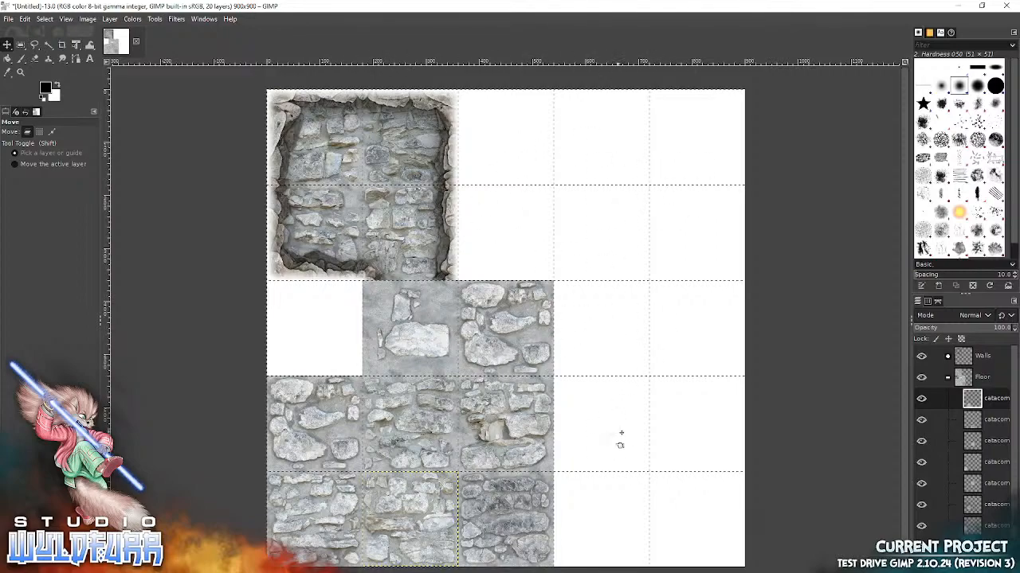
pyautogui.hotkey('alt', 'Tab')
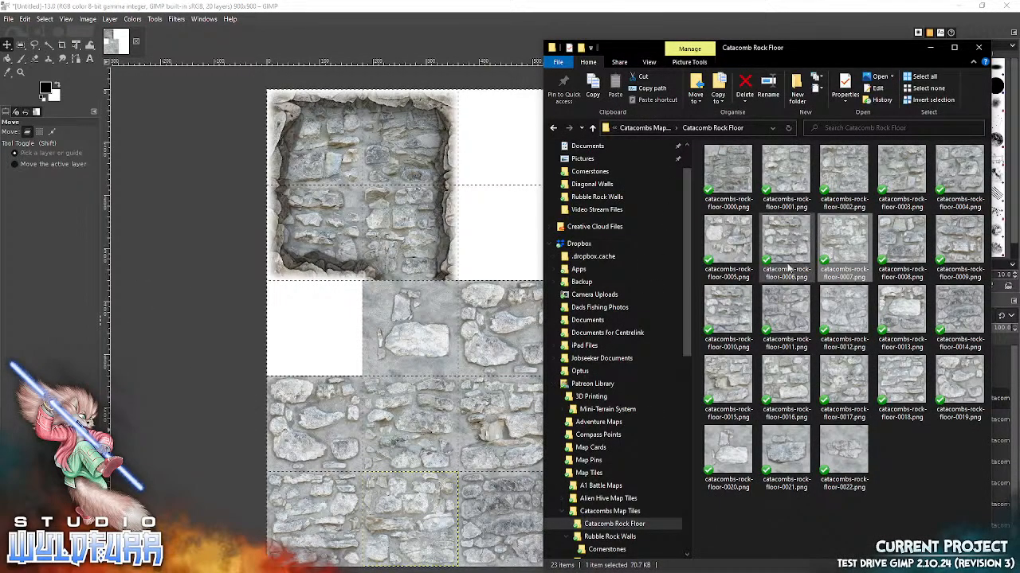
pyautogui.moveTo(786, 314); pyautogui.dragTo(415, 365)
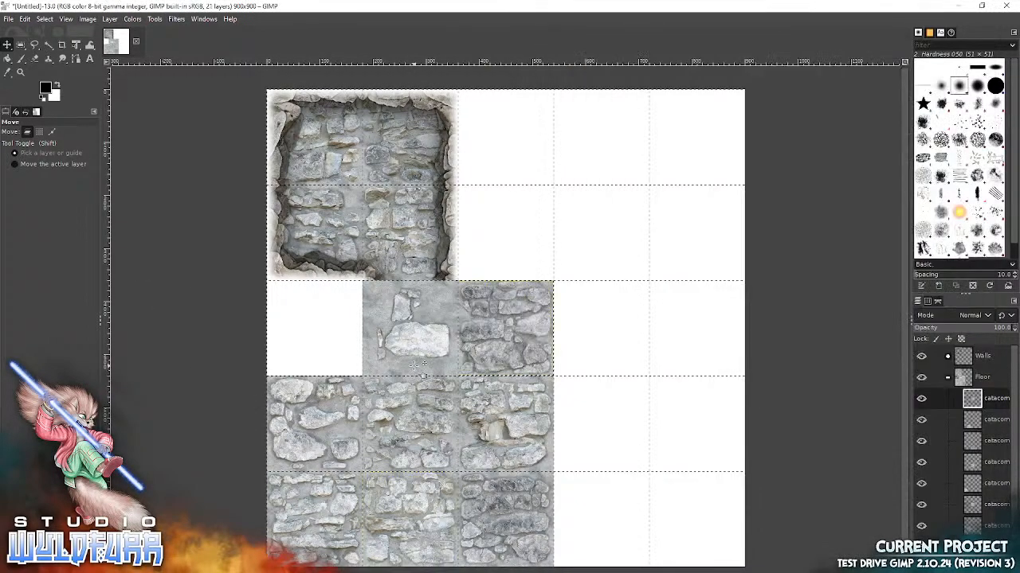
pyautogui.moveTo(507, 350); pyautogui.dragTo(602, 350)
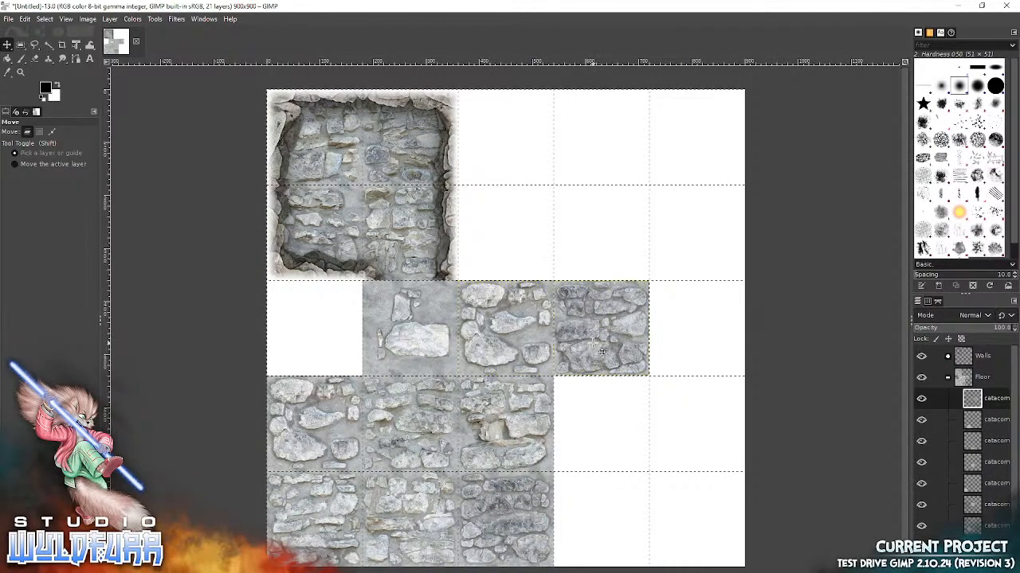
# Step: Add catacombs-rock-floor-0010.png to the Floor group and place it in column 5, row 3
pyautogui.hotkey('alt', 'Tab')
pyautogui.moveTo(725, 318); pyautogui.dragTo(415, 319)
pyautogui.moveTo(522, 333); pyautogui.dragTo(713, 335)
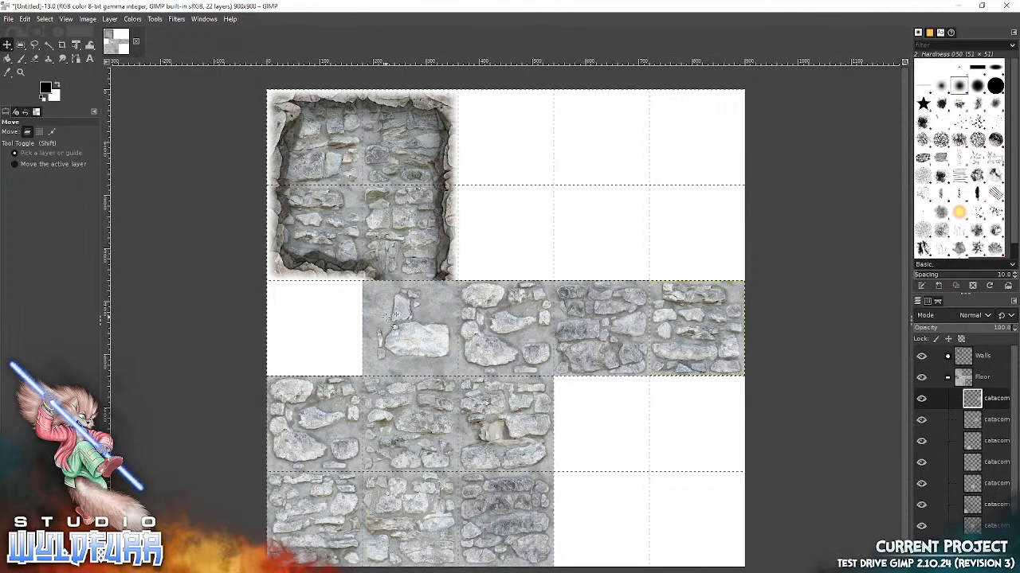
# Step: Collapse the Floor group, then expand the Walls group and select its topmost layer
pyautogui.click(947, 378)
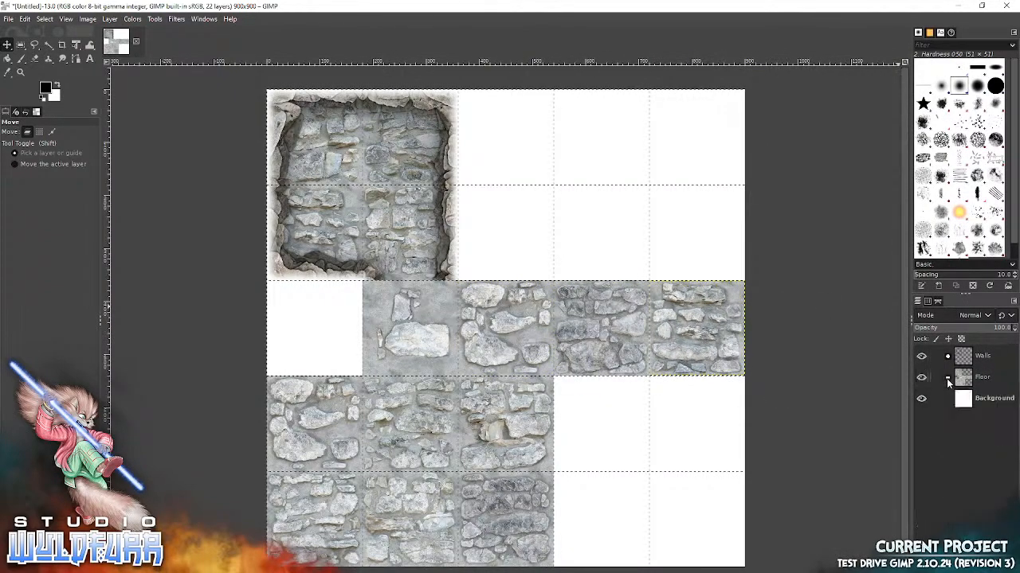
pyautogui.click(947, 357)
pyautogui.click(977, 380)
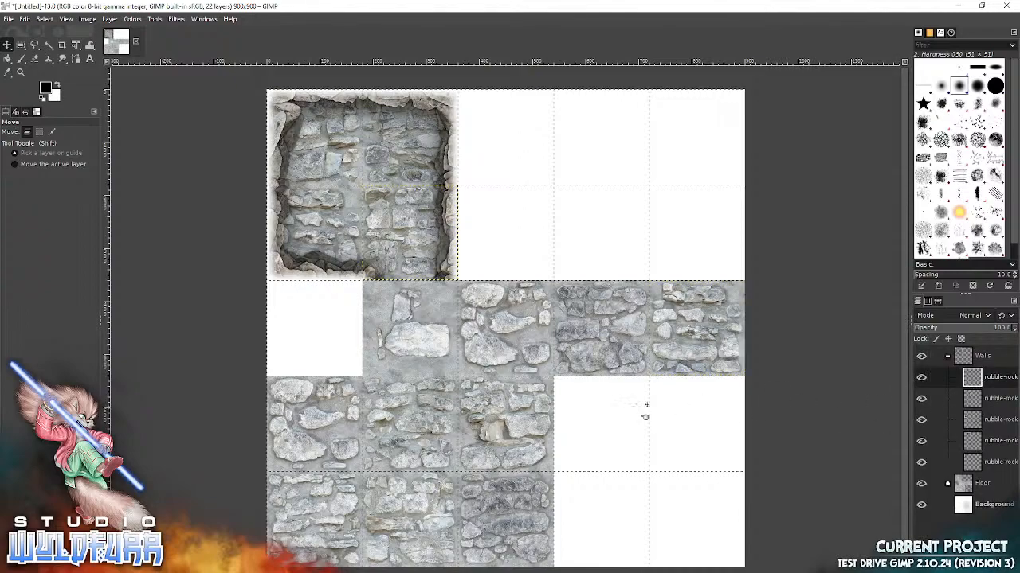
# Step: From the Rubble Rock Walls folder, add rubble-rock-wall-n-0001.png and rubble-rock-wall-s-0000.png over the floor tile in column 3, row 3
pyautogui.hotkey('alt', 'Tab')
pyautogui.click(662, 129)
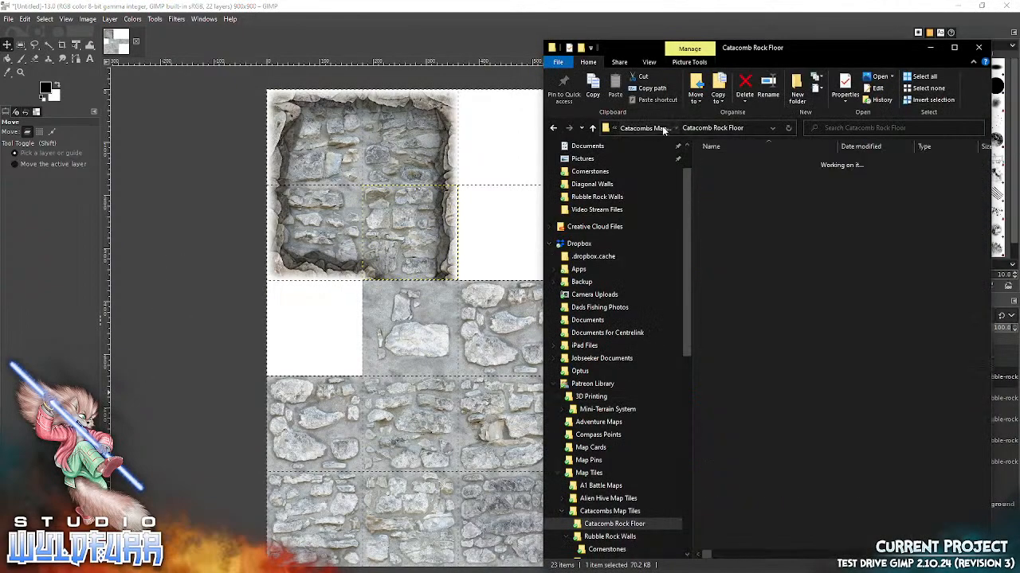
pyautogui.doubleClick(739, 173)
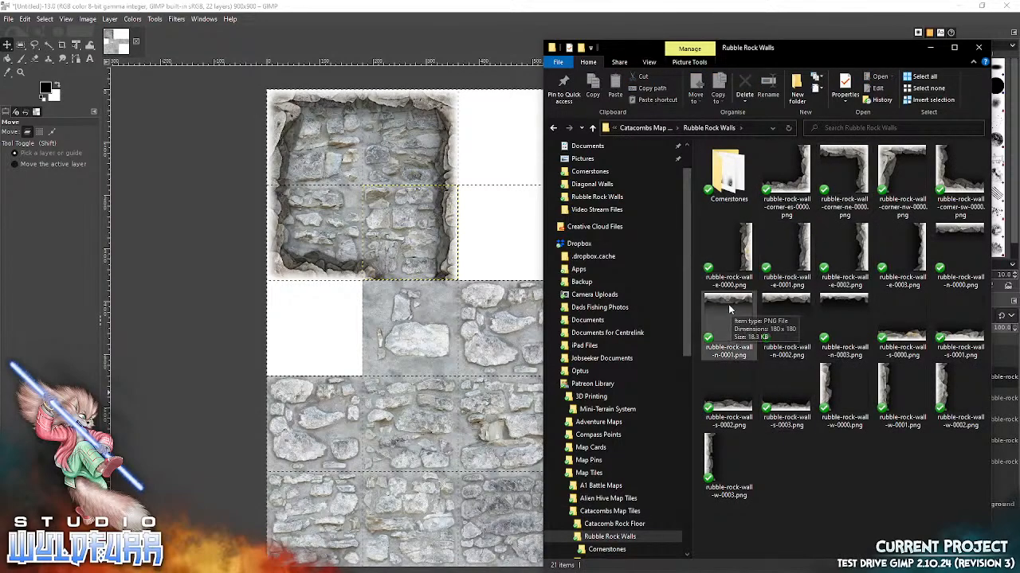
pyautogui.moveTo(731, 317); pyautogui.dragTo(408, 367)
pyautogui.hotkey('alt', 'Tab')
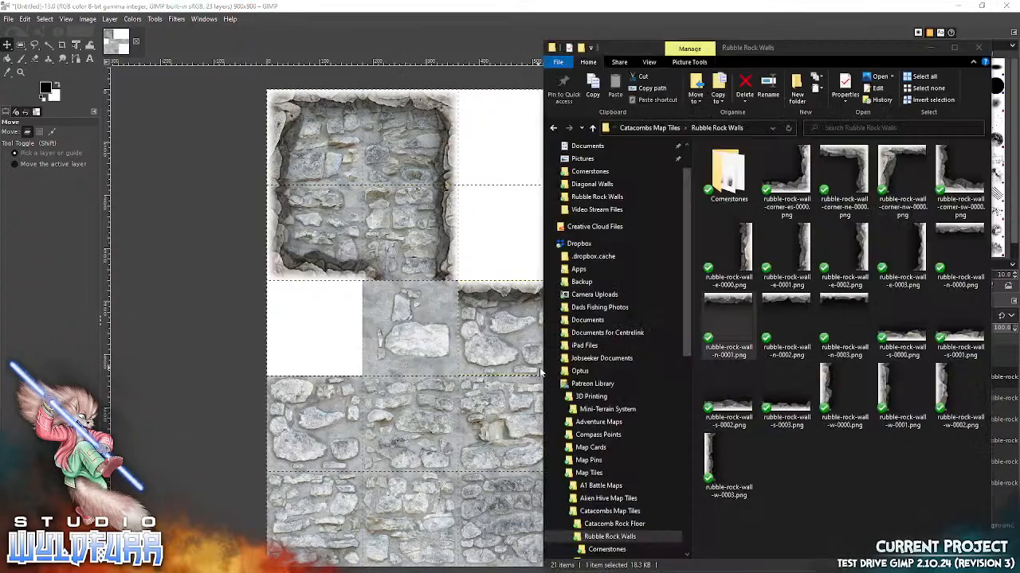
pyautogui.moveTo(897, 340); pyautogui.dragTo(411, 374)
# Step: Add rubble-rock-wall-s-0003.png to the Walls group and place it over the floor tile in column 4, row 3
pyautogui.hotkey('alt', 'Tab')
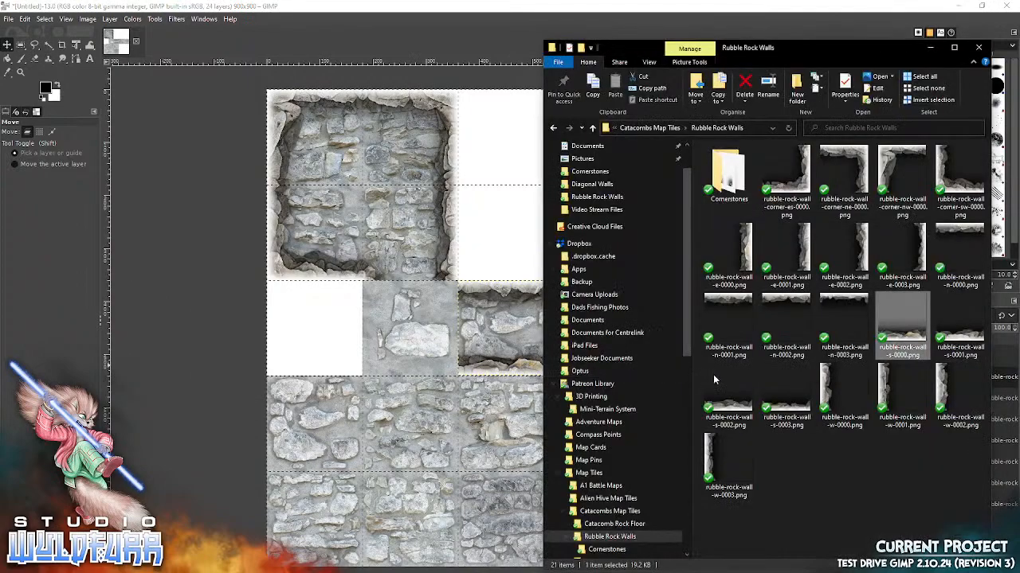
pyautogui.moveTo(786, 395); pyautogui.dragTo(426, 401)
pyautogui.moveTo(501, 376); pyautogui.dragTo(529, 345)
# Step: Add another copy of rubble-rock-wall-n-0001.png to the Walls group in column 3, row 3
pyautogui.hotkey('alt', 'Tab')
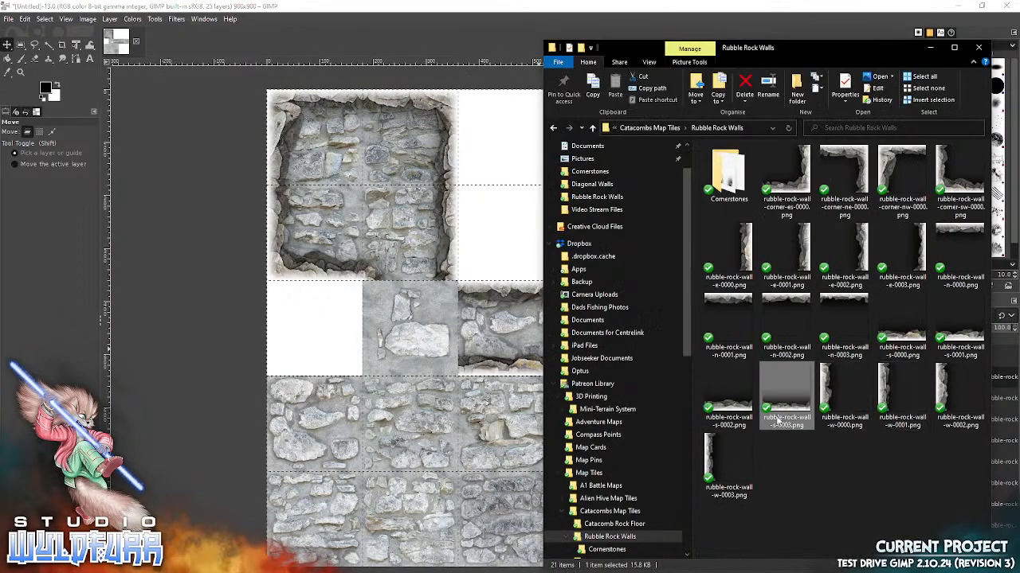
pyautogui.moveTo(725, 310); pyautogui.dragTo(422, 400)
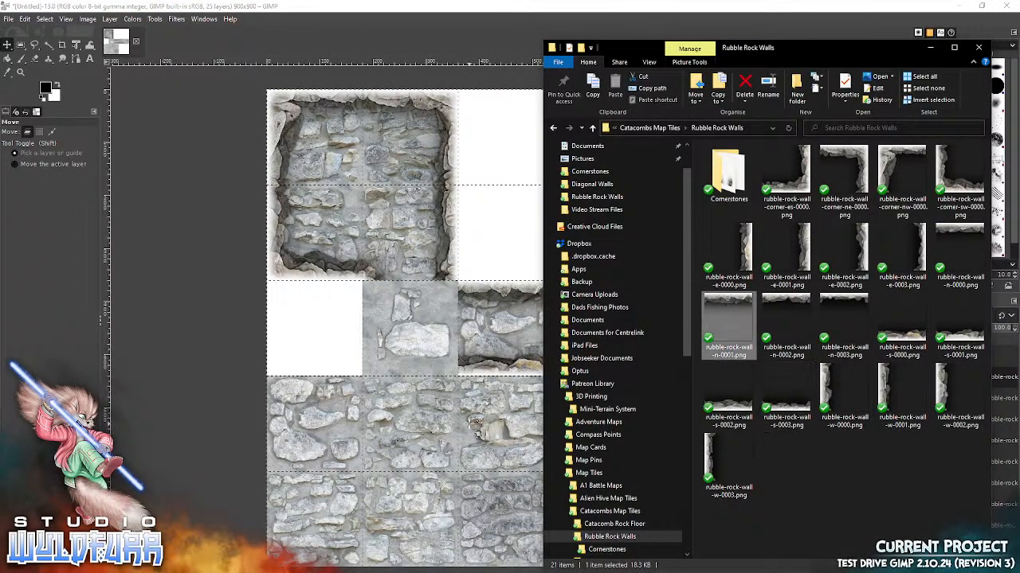
pyautogui.hotkey('alt', 'Tab')
pyautogui.moveTo(499, 319); pyautogui.dragTo(421, 412)
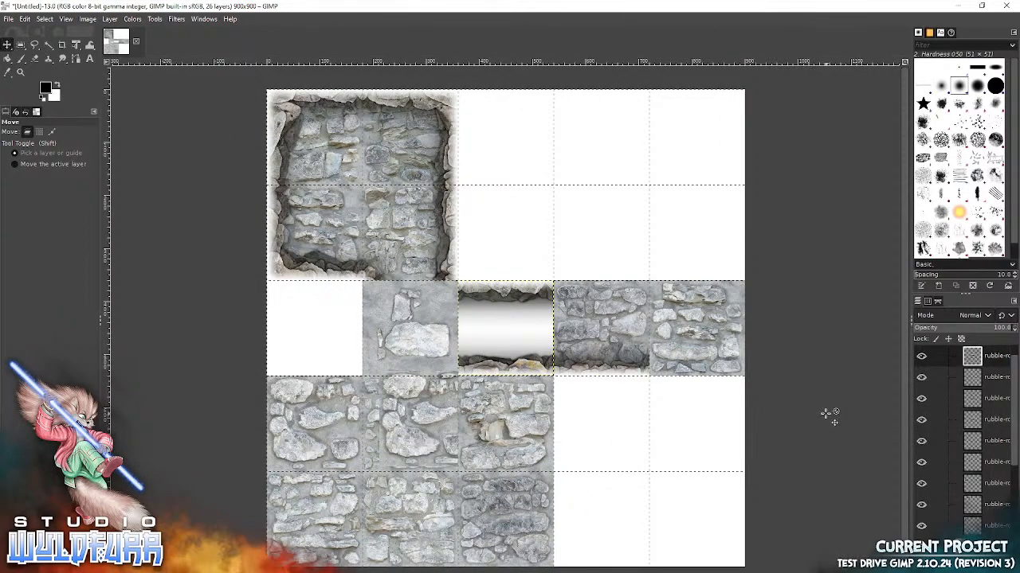
pyautogui.moveTo(597, 410)
pyautogui.mouseDown()
pyautogui.moveTo(599, 478)
pyautogui.moveTo(595, 405)
pyautogui.moveTo(586, 413)
pyautogui.moveTo(597, 411)
pyautogui.mouseUp()
pyautogui.moveTo(1014, 412); pyautogui.dragTo(1014, 375)
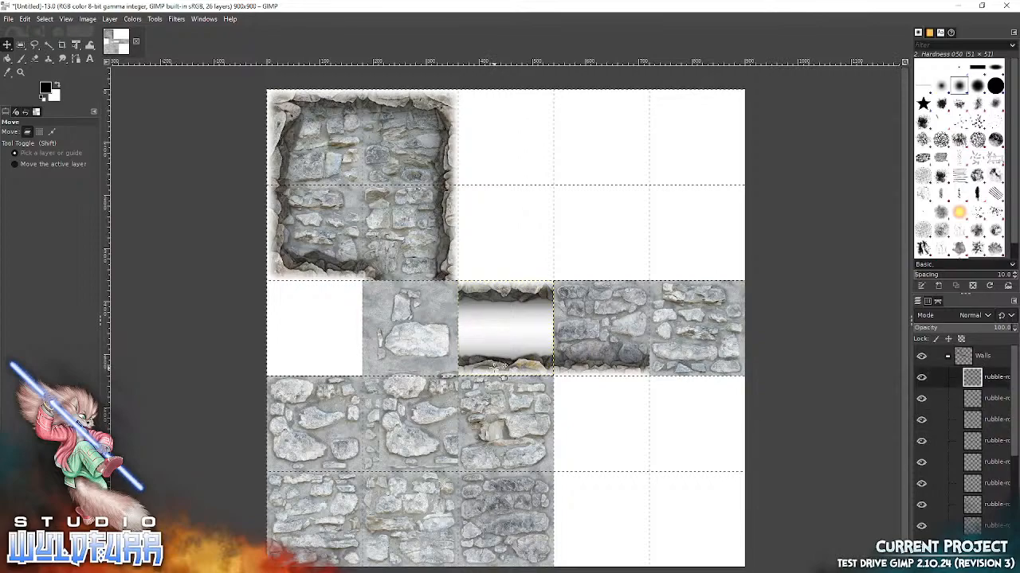
pyautogui.moveTo(501, 367); pyautogui.dragTo(633, 476)
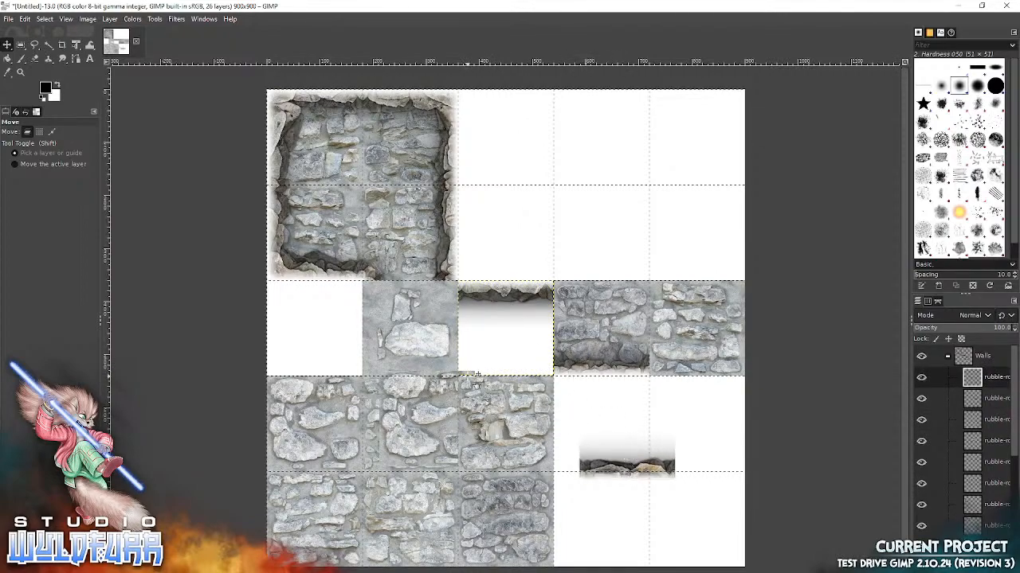
# Step: Move the displaced rock floor tile and the south wall tile back into column 3, row 3
pyautogui.moveTo(475, 371); pyautogui.dragTo(543, 288)
pyautogui.click(543, 289)
pyautogui.moveTo(632, 466); pyautogui.dragTo(526, 362)
pyautogui.click(524, 364)
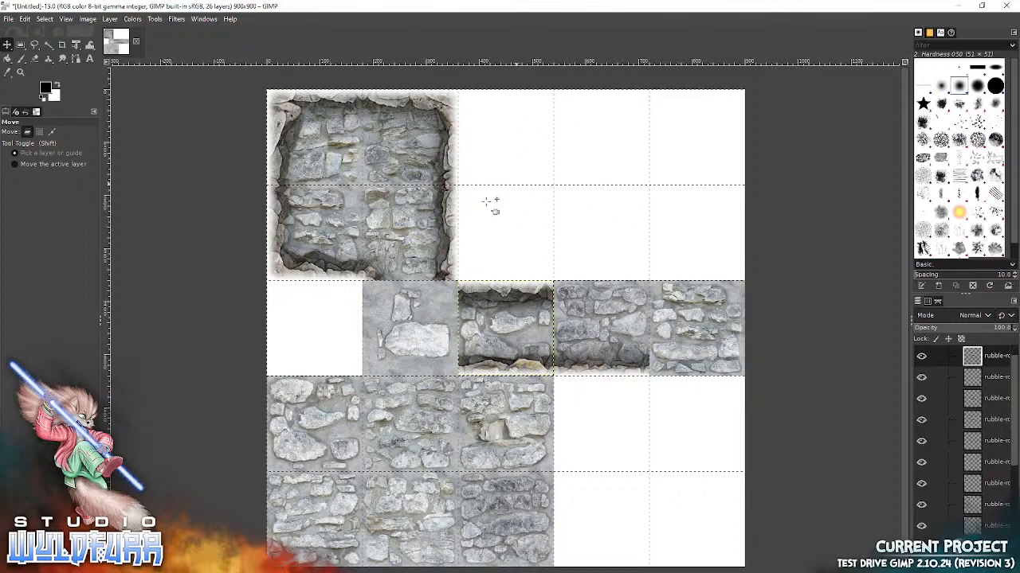
# Step: With the topmost Walls layer selected, add rubble-rock-wall-n-0002.png and place it over the floor tile in column 4, row 3
pyautogui.hotkey('alt', 'Tab')
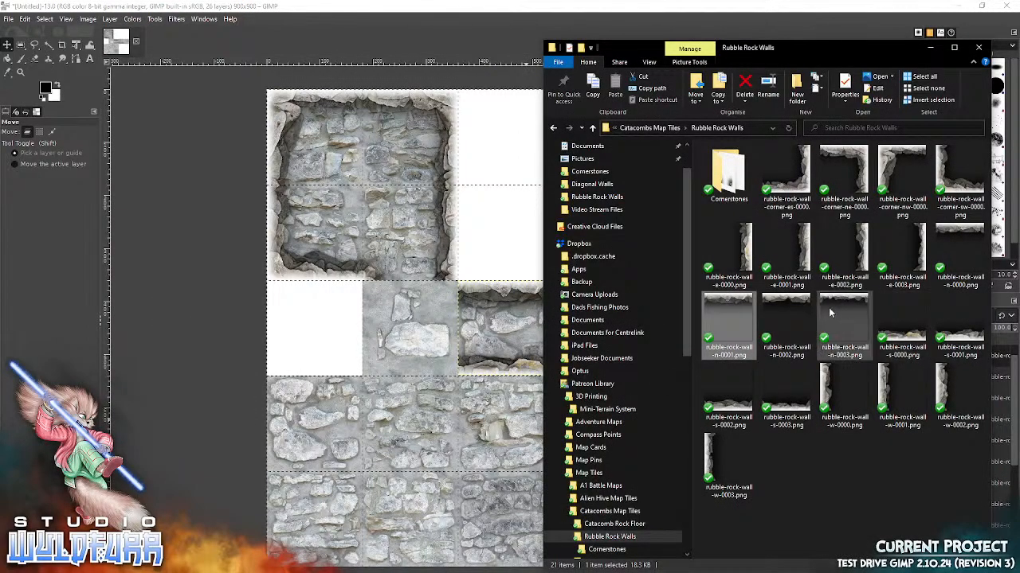
pyautogui.click(533, 338)
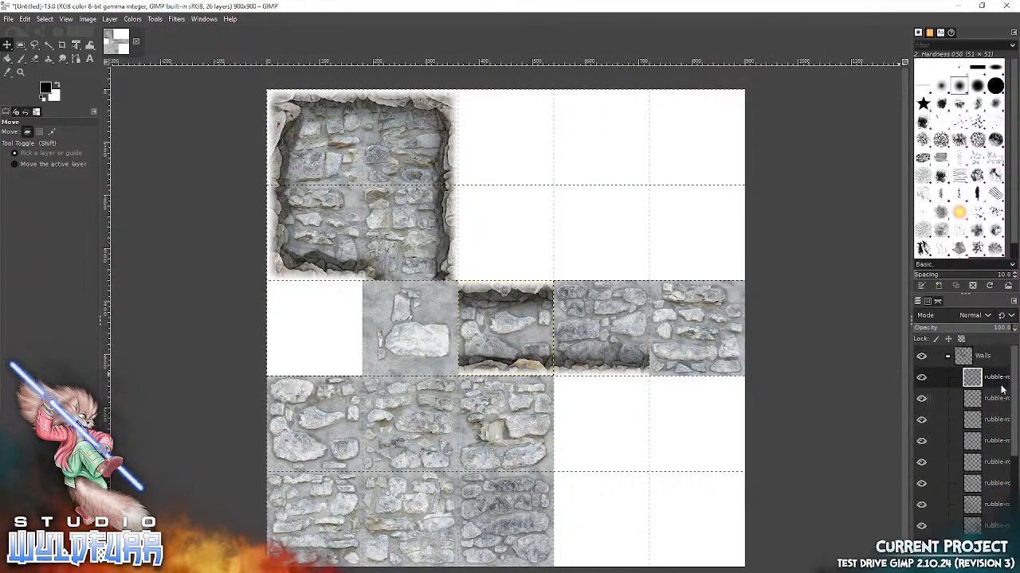
pyautogui.hotkey('alt', 'Tab')
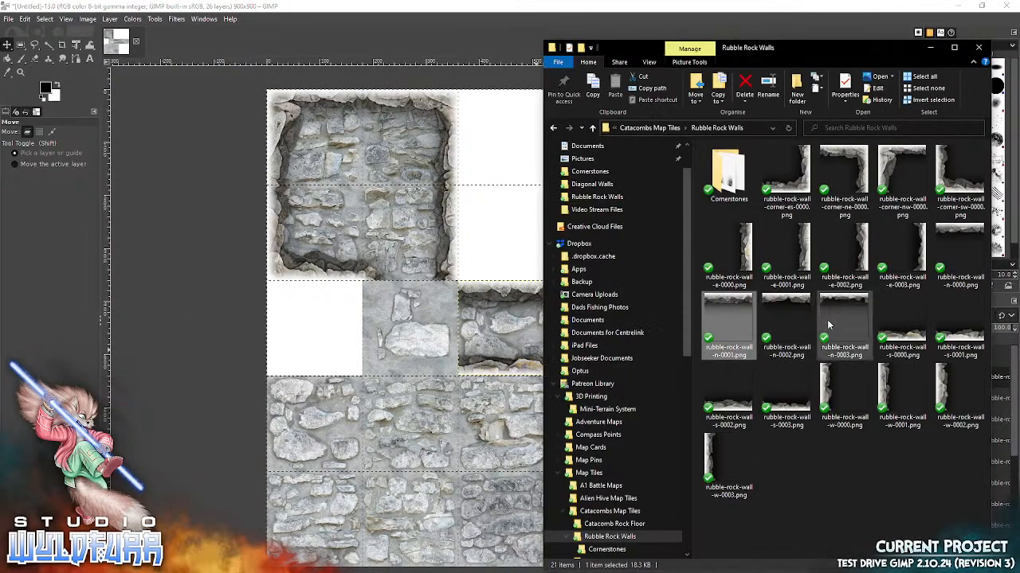
pyautogui.click(780, 320)
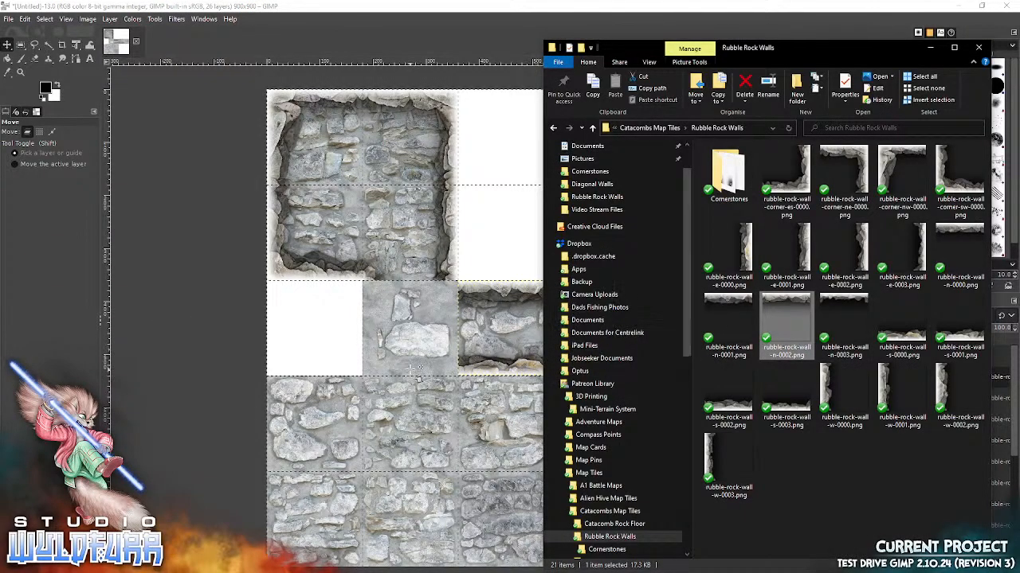
pyautogui.moveTo(415, 368); pyautogui.dragTo(415, 368)
pyautogui.moveTo(506, 301); pyautogui.dragTo(592, 292)
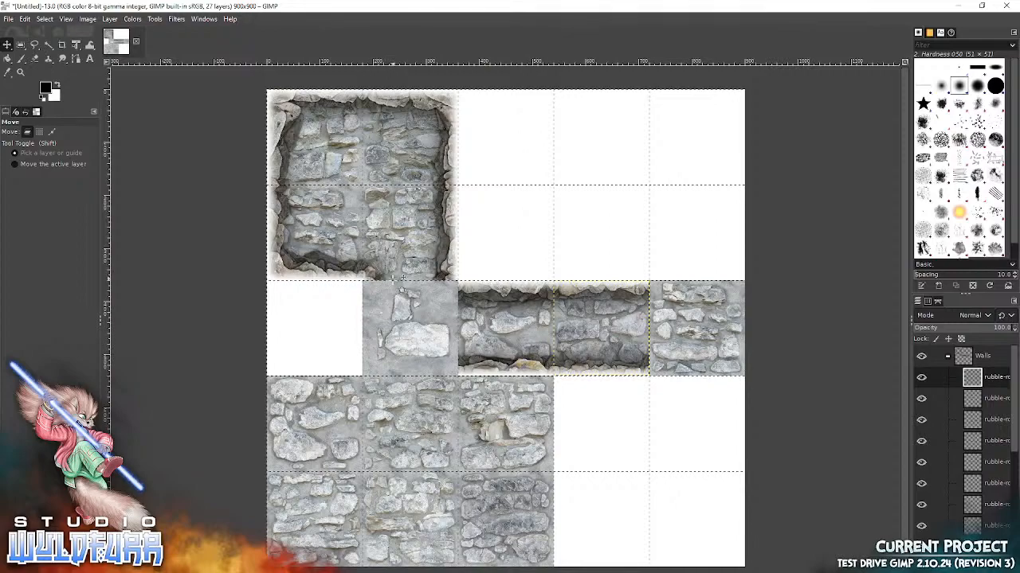
# Step: Add rubble-rock-wall-w-0000.png to the Walls group and place it over the floor tile in column 2, row 3
pyautogui.hotkey('alt', 'Tab')
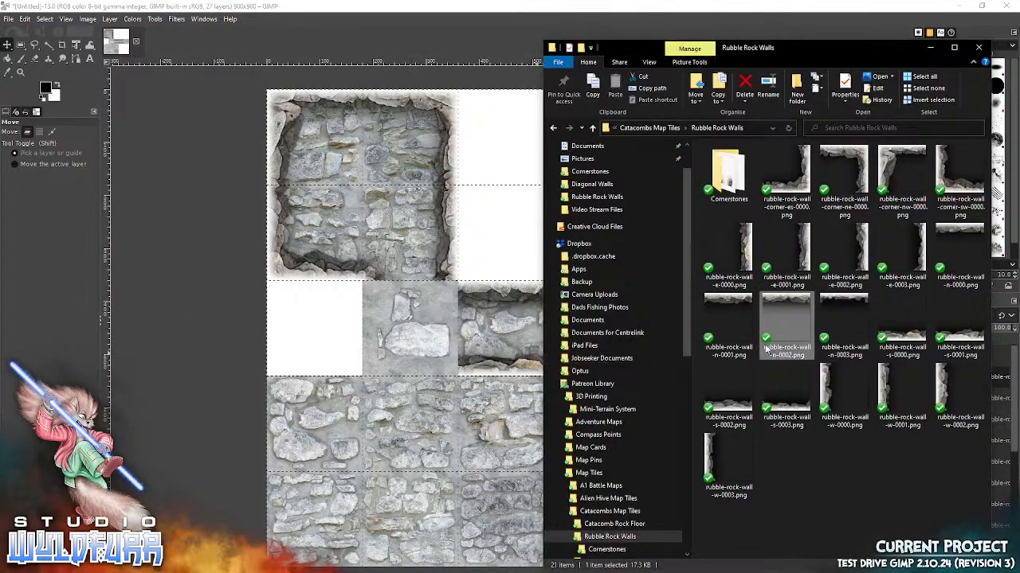
pyautogui.moveTo(846, 392); pyautogui.dragTo(371, 342)
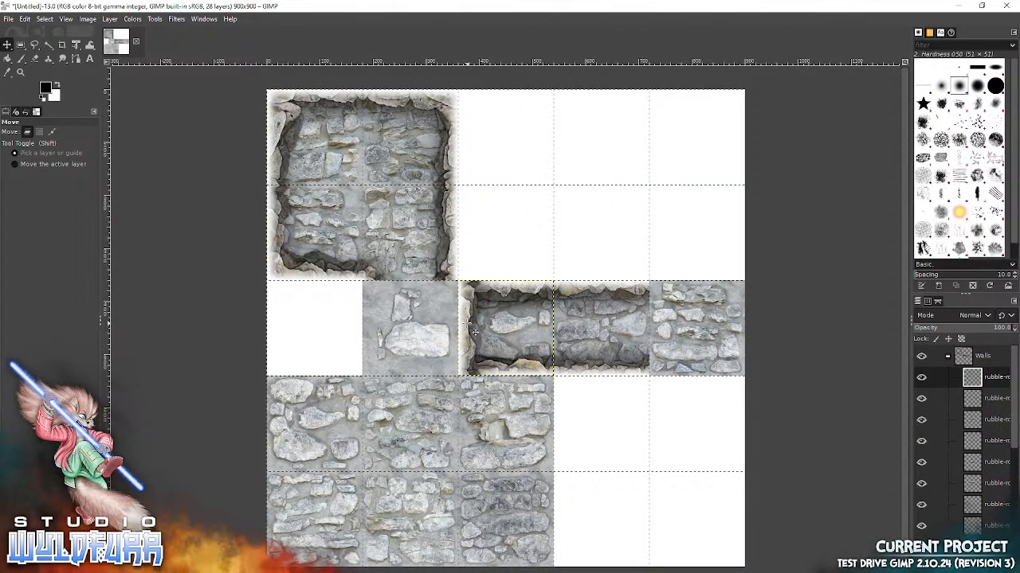
pyautogui.moveTo(467, 324); pyautogui.dragTo(369, 323)
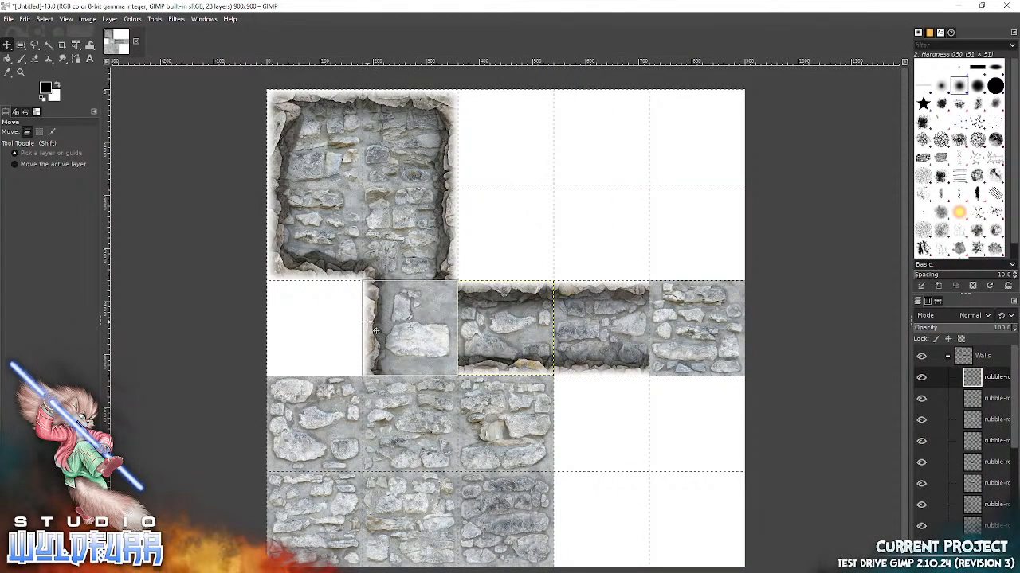
# Step: From the Cornerstones folder, add rubble-rock-wall-doorway-e-0000.png to the Walls group
pyautogui.hotkey('alt', 'Tab')
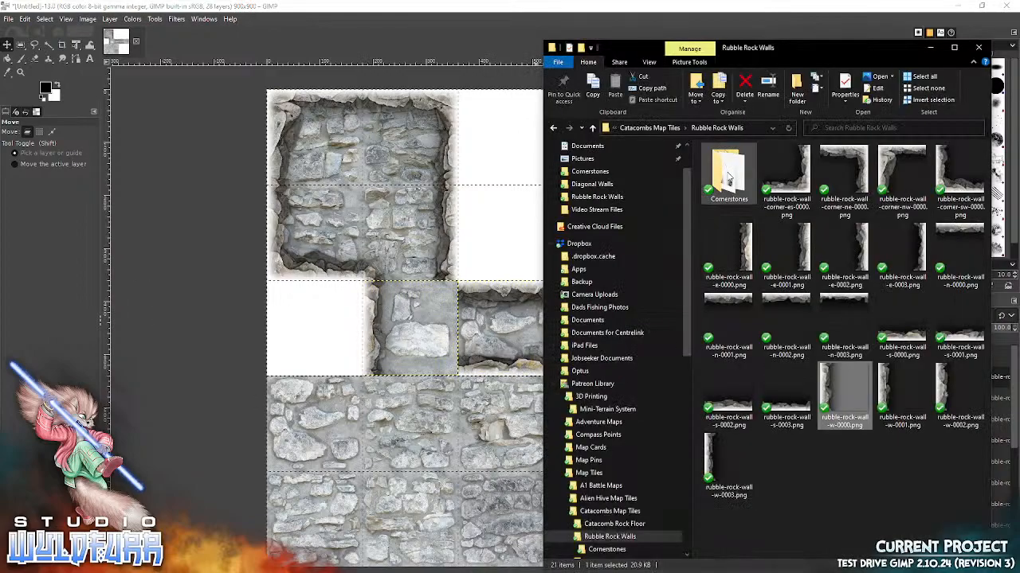
pyautogui.doubleClick(727, 177)
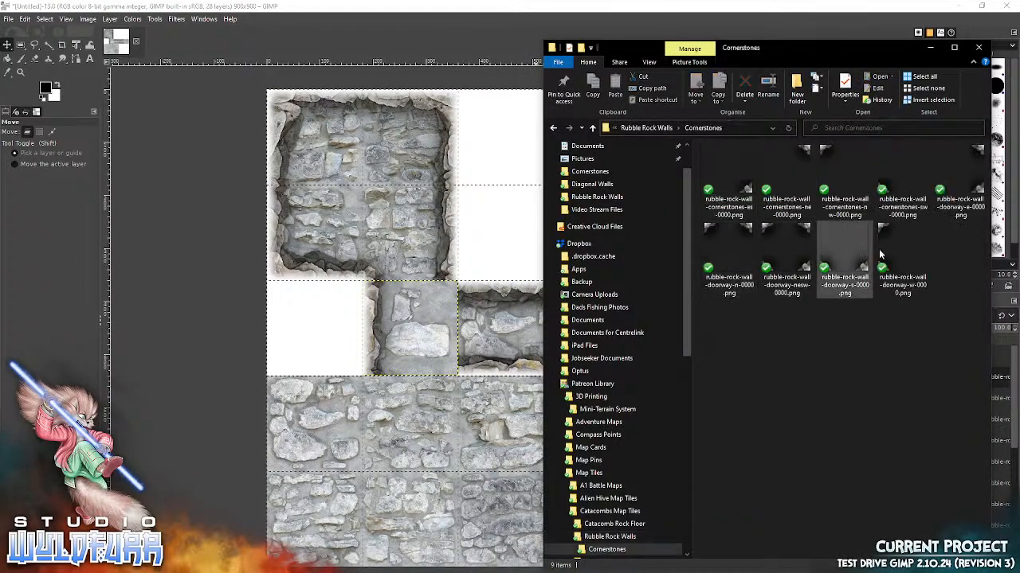
pyautogui.moveTo(966, 173); pyautogui.dragTo(321, 351)
pyautogui.moveTo(544, 321); pyautogui.dragTo(422, 343)
pyautogui.click(24, 18)
pyautogui.click(33, 33)
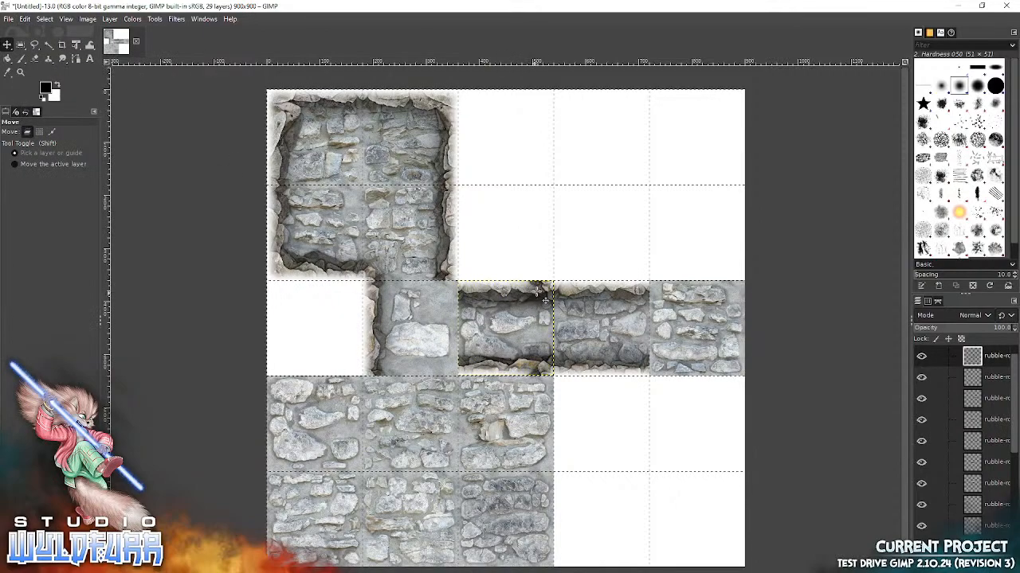
# Step: Move the east doorway cornerstone tile from column 3 to column 2, row 3
pyautogui.moveTo(555, 295); pyautogui.dragTo(449, 290)
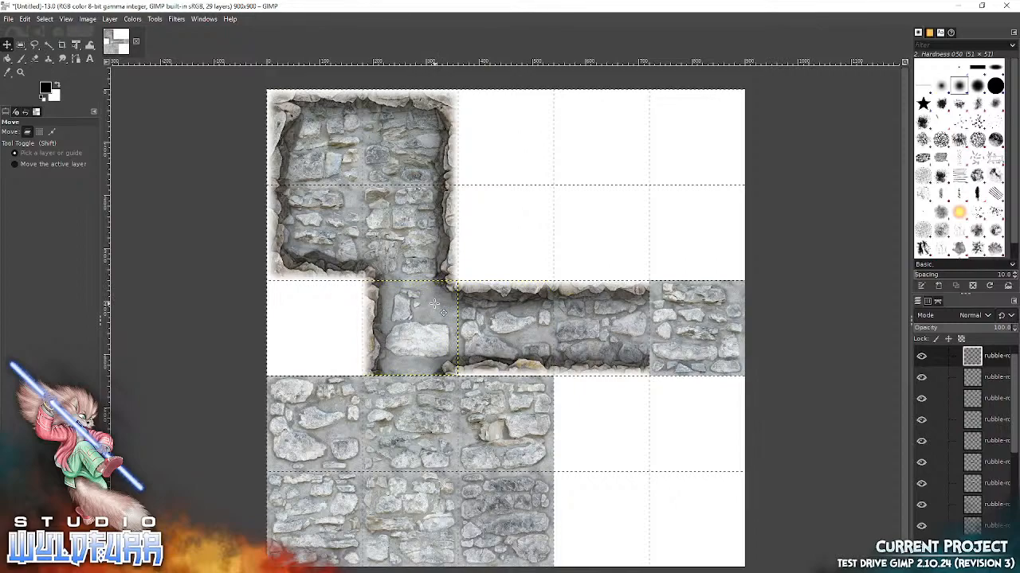
# Step: From the Cornerstones folder, add rubble-rock-wall-doorway-n-0000.png to the Walls group and place it in column 2, row 4
pyautogui.hotkey('alt', 'Tab')
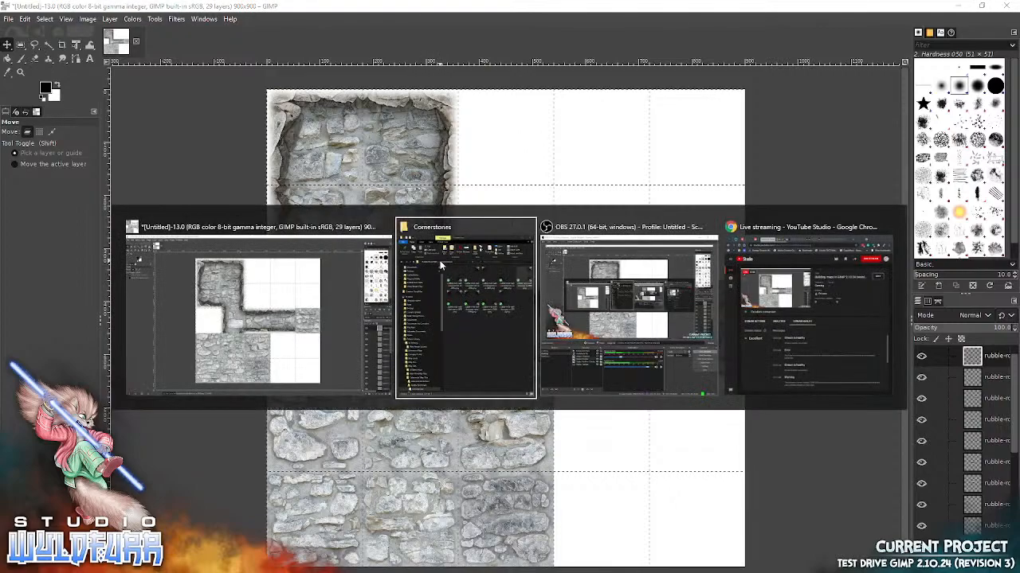
pyautogui.moveTo(711, 246); pyautogui.dragTo(369, 385)
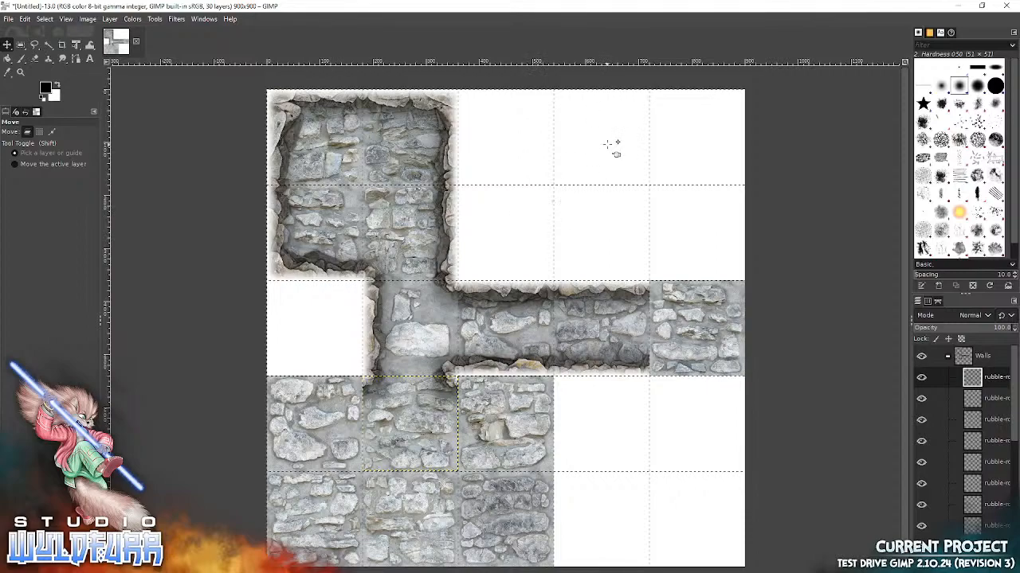
pyautogui.moveTo(628, 137)
pyautogui.mouseDown()
pyautogui.moveTo(637, 130)
pyautogui.moveTo(621, 164)
pyautogui.moveTo(571, 195)
pyautogui.moveTo(611, 136)
pyautogui.moveTo(646, 114)
pyautogui.moveTo(632, 124)
pyautogui.mouseUp()
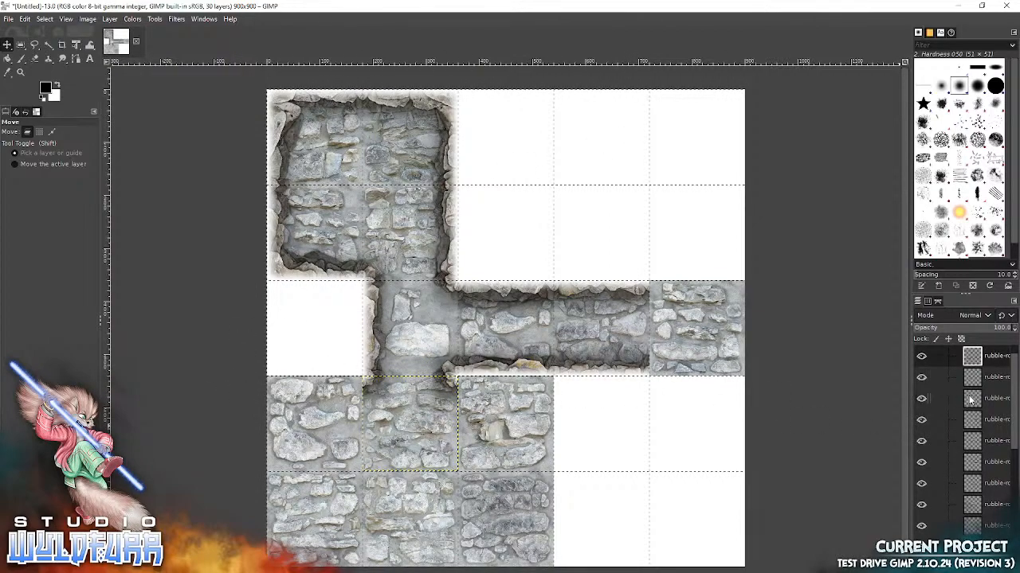
pyautogui.scroll(1, 970, 400)
# Step: From the Rubble Rock Walls folder, add rubble-rock-wall-corner-nw-0000.png in column 1, row 4 and rubble-rock-wall-corner-sw-0000.png in column 1, row 5
pyautogui.hotkey('alt', 'Tab')
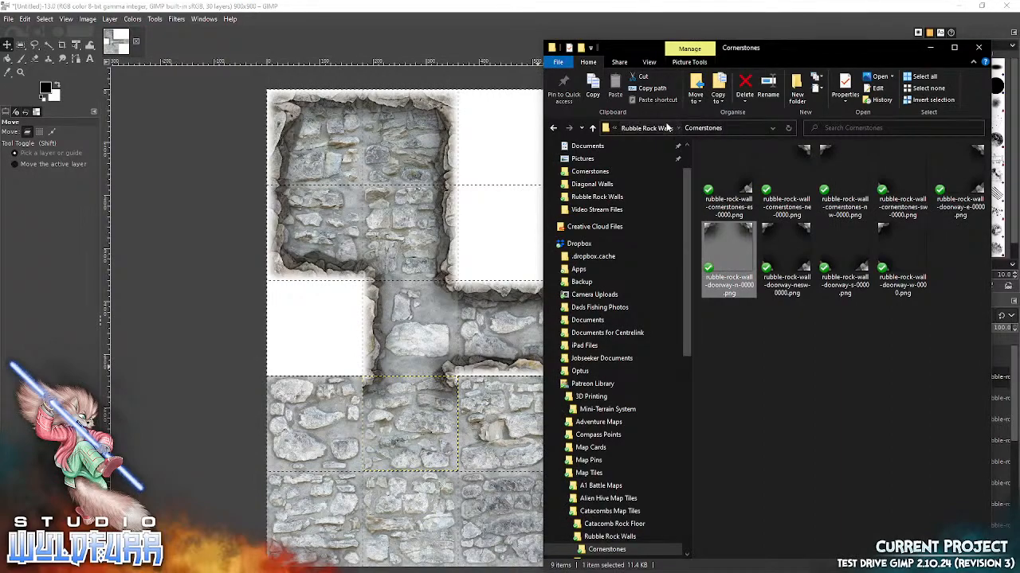
pyautogui.click(646, 128)
pyautogui.moveTo(895, 166); pyautogui.dragTo(334, 450)
pyautogui.moveTo(477, 311); pyautogui.dragTo(287, 408)
pyautogui.hotkey('alt', 'Tab')
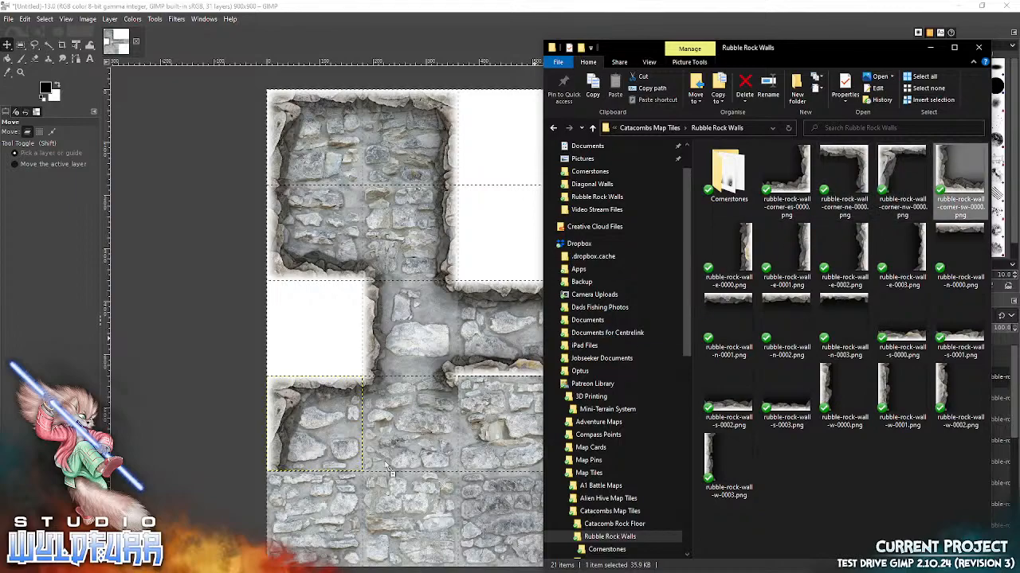
pyautogui.click(460, 352)
pyautogui.moveTo(464, 356); pyautogui.dragTo(272, 543)
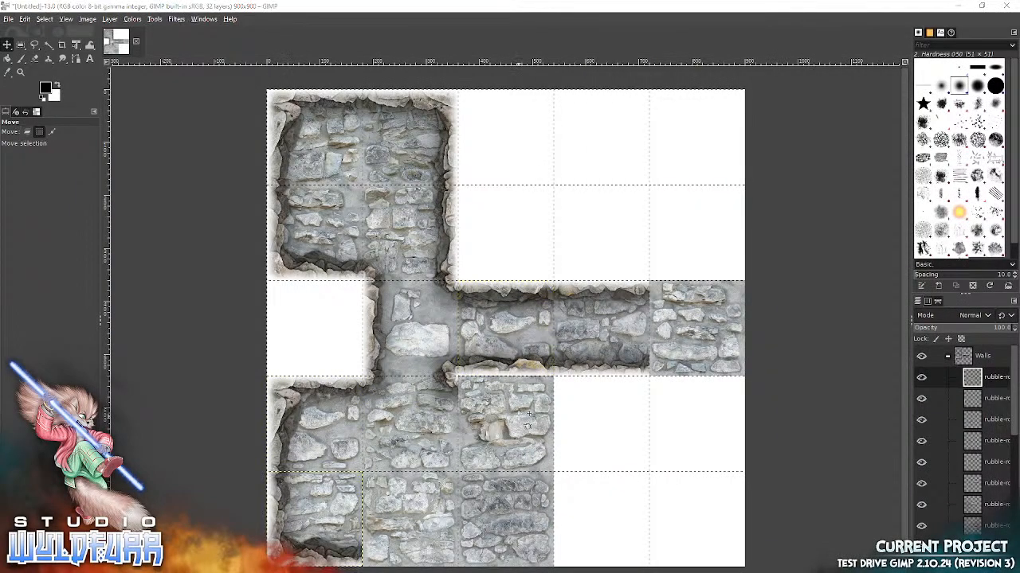
# Step: Add rubble-rock-wall-corner-ne-0000.png in column 3, row 4 and rubble-rock-wall-corner-es-0000.png in column 3, row 5 of the Walls group
pyautogui.hotkey('alt', 'Tab')
pyautogui.moveTo(844, 179); pyautogui.dragTo(434, 522)
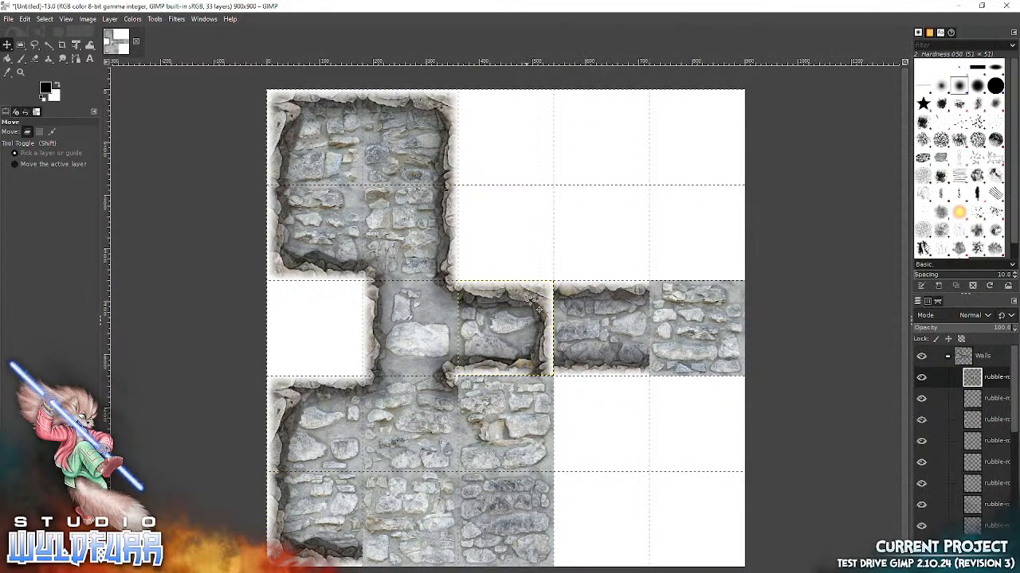
pyautogui.moveTo(553, 294); pyautogui.dragTo(553, 389)
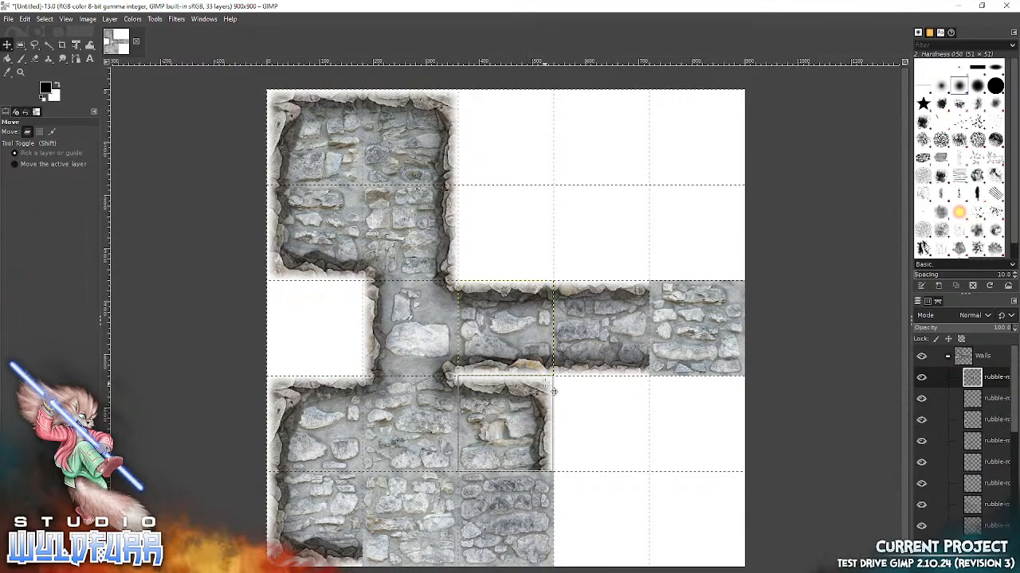
pyautogui.hotkey('alt', 'Tab')
pyautogui.click(796, 185)
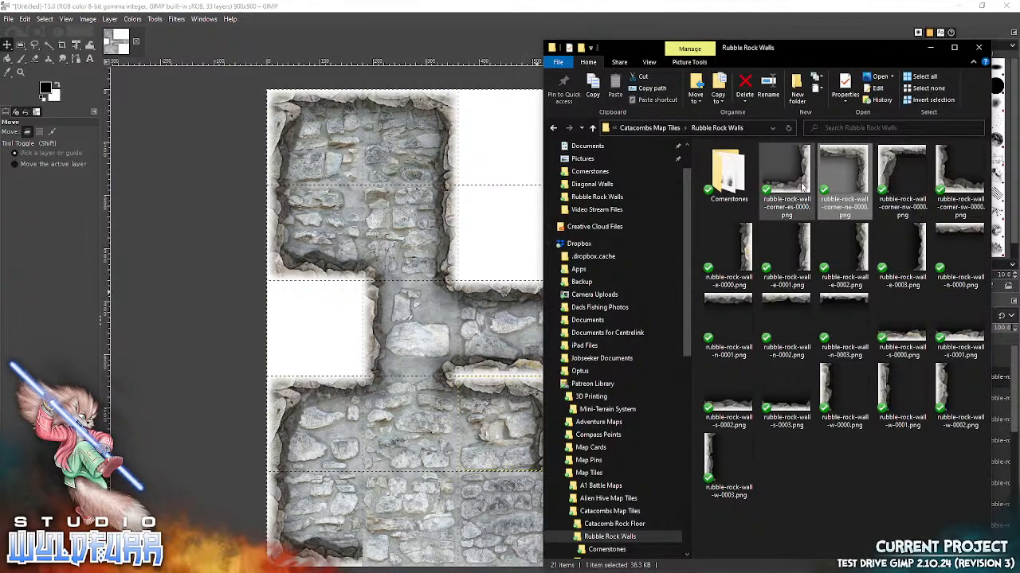
pyautogui.moveTo(494, 470); pyautogui.dragTo(553, 558)
# Step: Add rubble-rock-wall-s-0000.png to the Walls group and place it in column 2, row 5
pyautogui.hotkey('alt', 'Tab')
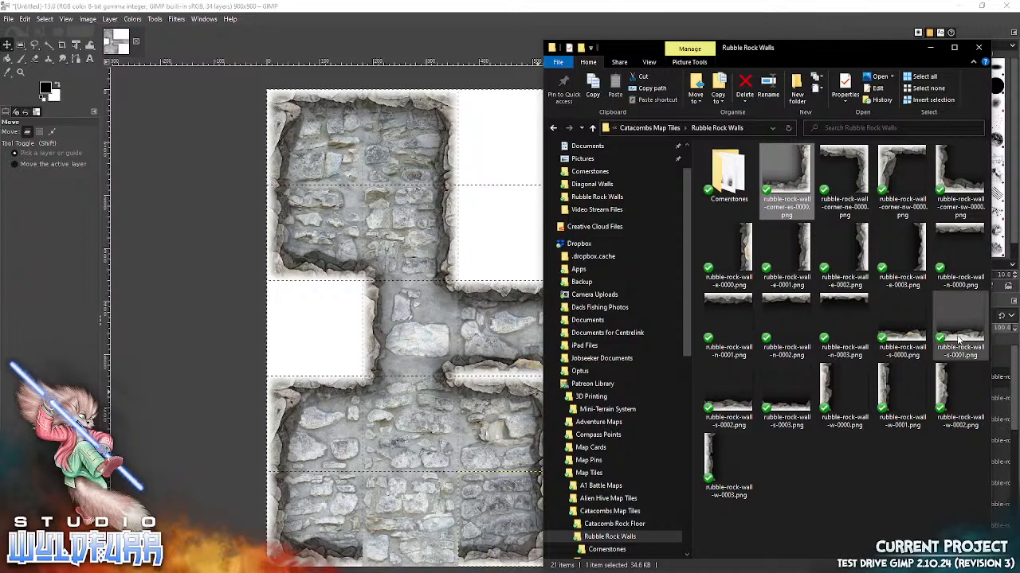
pyautogui.click(904, 343)
pyautogui.moveTo(394, 525); pyautogui.dragTo(426, 559)
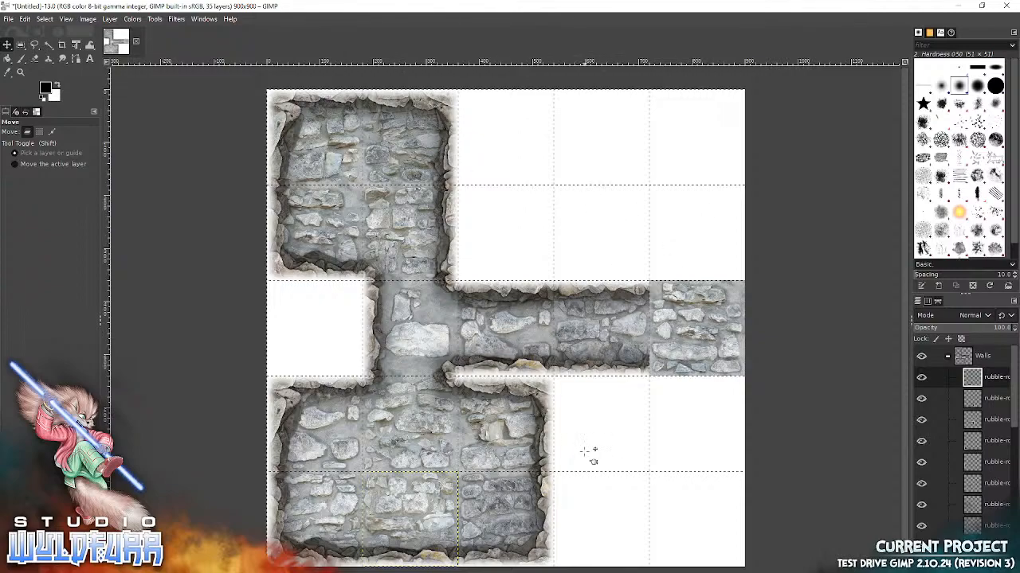
# Step: Collapse the Walls group, select the topmost Floor layer and open the Catacomb Rock Floor folder in File Explorer
pyautogui.click(948, 358)
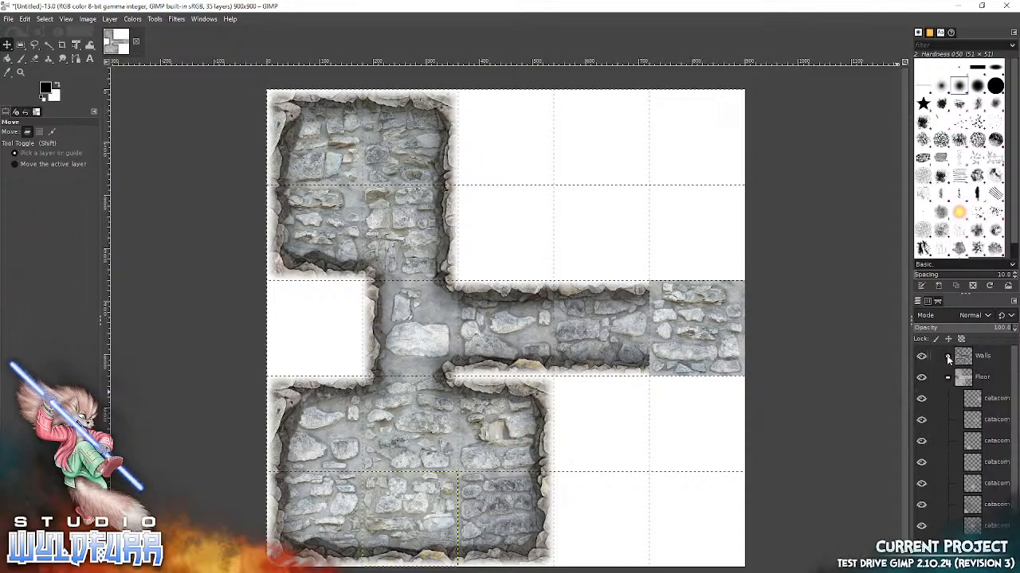
pyautogui.click(974, 397)
pyautogui.hotkey('alt', 'Tab')
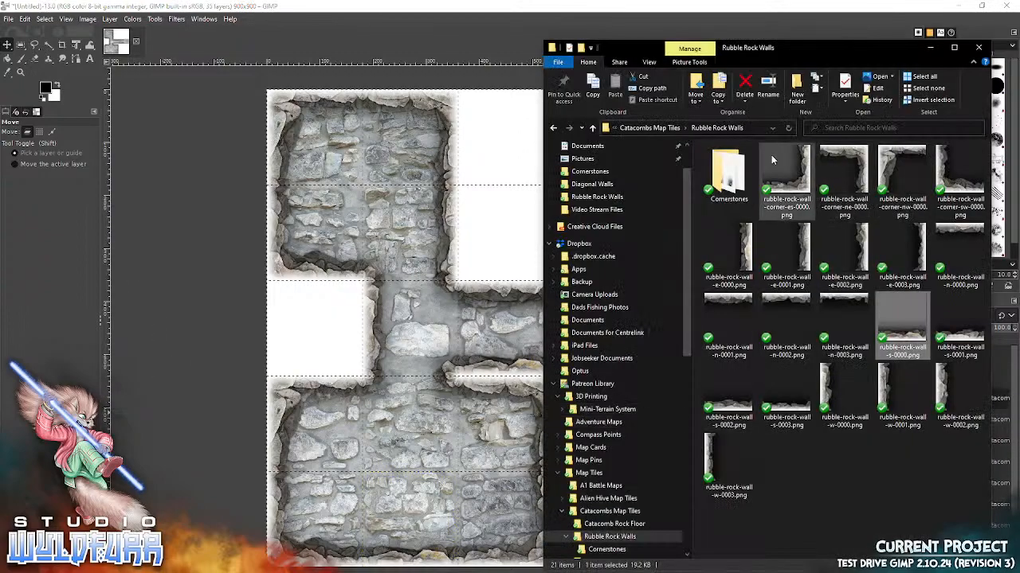
pyautogui.click(669, 128)
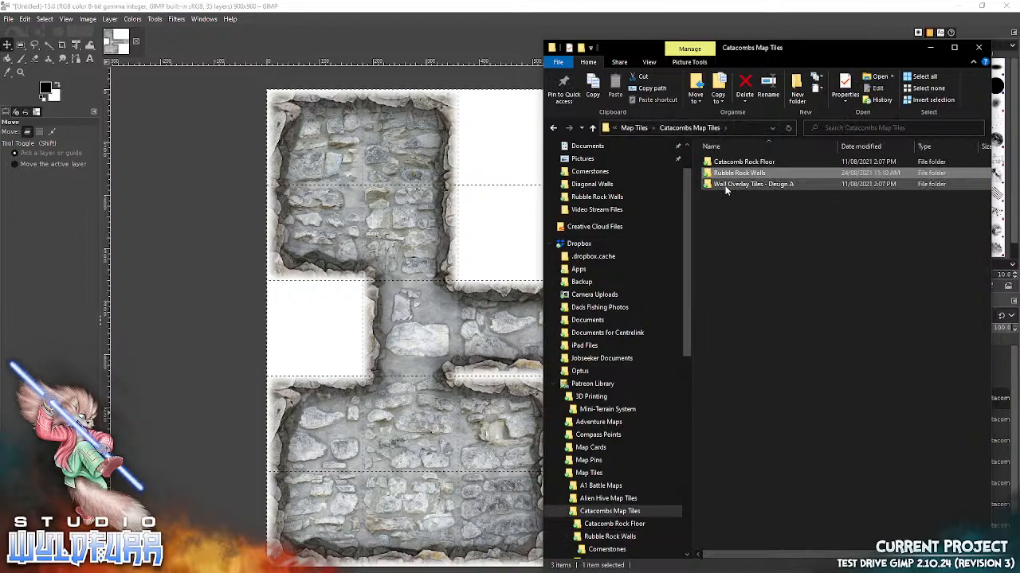
pyautogui.doubleClick(731, 163)
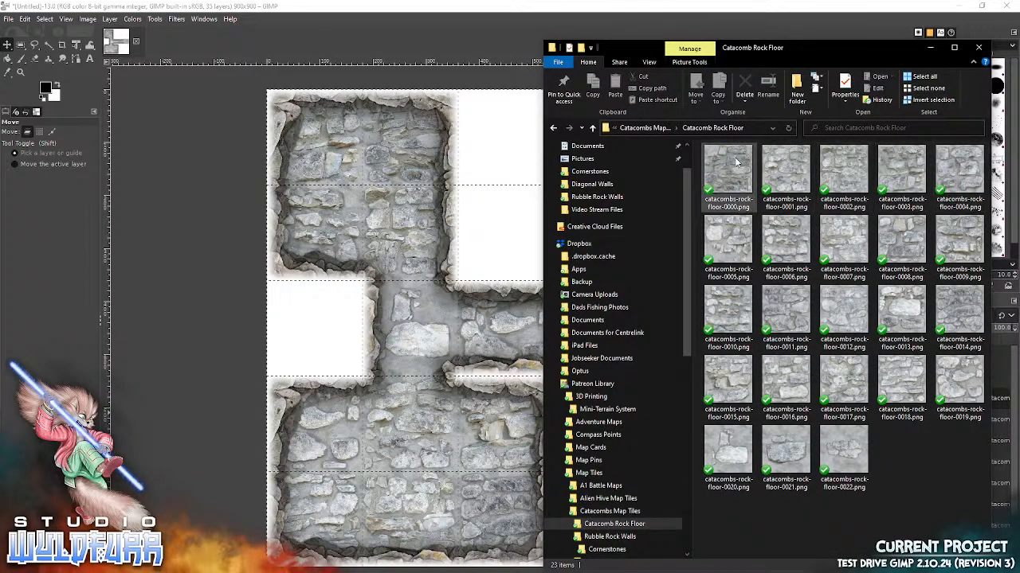
# Step: Add catacombs-rock-floor-0000.png in column 4, row 4 and catacombs-rock-floor-0001.png in column 5, row 4 of the Floor group
pyautogui.click(732, 166)
pyautogui.moveTo(446, 376); pyautogui.dragTo(446, 376)
pyautogui.moveTo(494, 338); pyautogui.dragTo(597, 441)
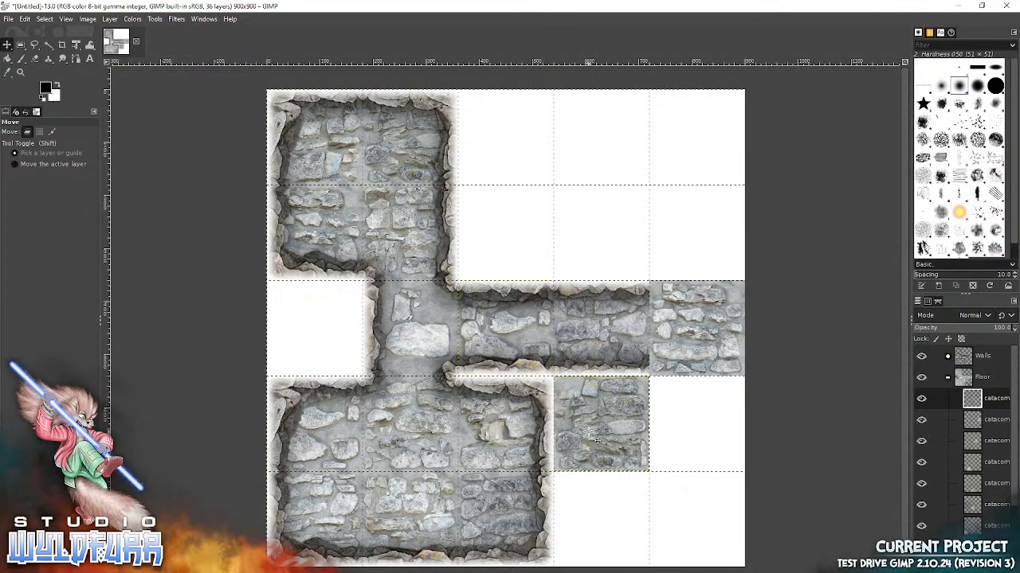
pyautogui.hotkey('alt', 'Tab')
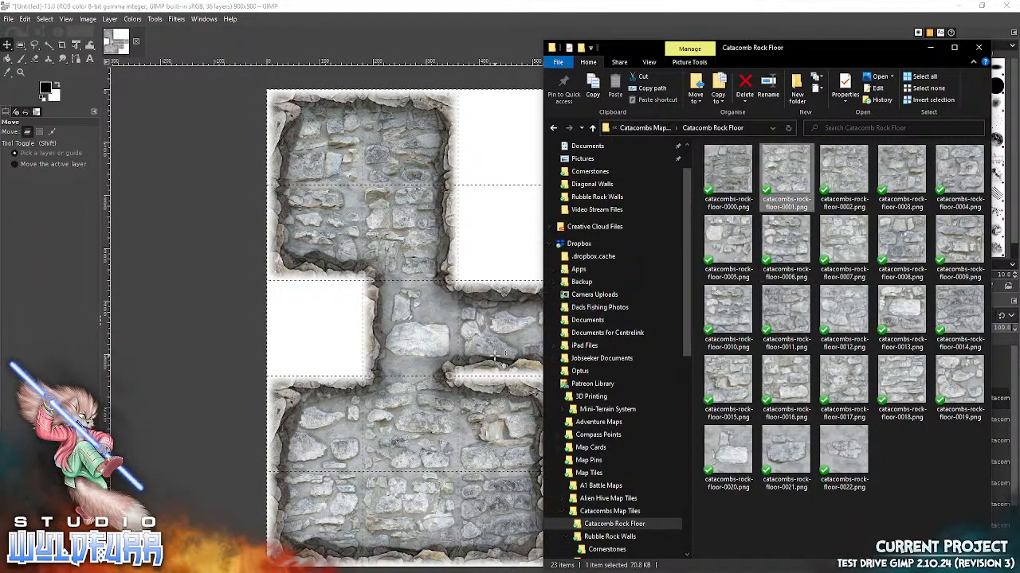
pyautogui.moveTo(496, 356); pyautogui.dragTo(702, 433)
# Step: Add catacombs-rock-floor-0002.png in column 4, row 5 and catacombs-rock-floor-0003.png in column 5, row 5
pyautogui.hotkey('alt', 'Tab')
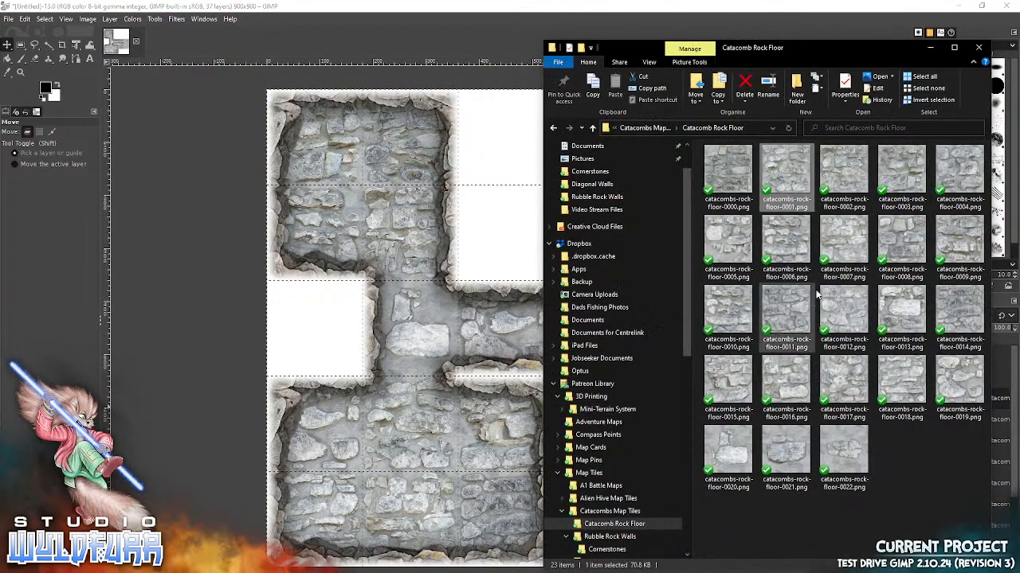
pyautogui.moveTo(858, 170); pyautogui.dragTo(486, 406)
pyautogui.moveTo(510, 351); pyautogui.dragTo(606, 543)
pyautogui.hotkey('alt', 'Tab')
pyautogui.moveTo(901, 171); pyautogui.dragTo(454, 476)
pyautogui.moveTo(510, 361); pyautogui.dragTo(702, 541)
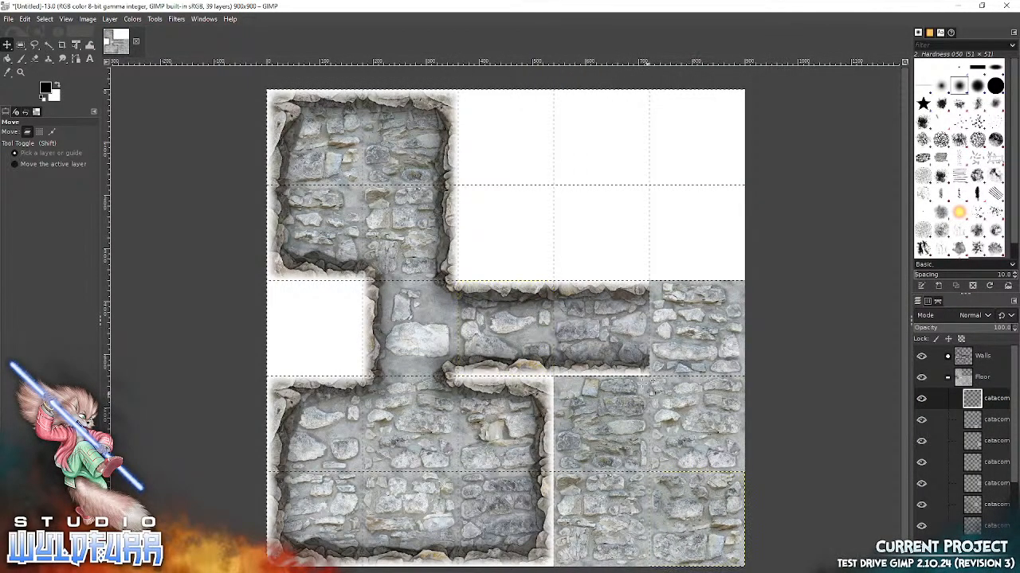
# Step: Add catacombs-rock-floor-0004.png in column 3, row 2 and catacombs-rock-floor-0005.png in column 4, row 2
pyautogui.hotkey('alt', 'Tab')
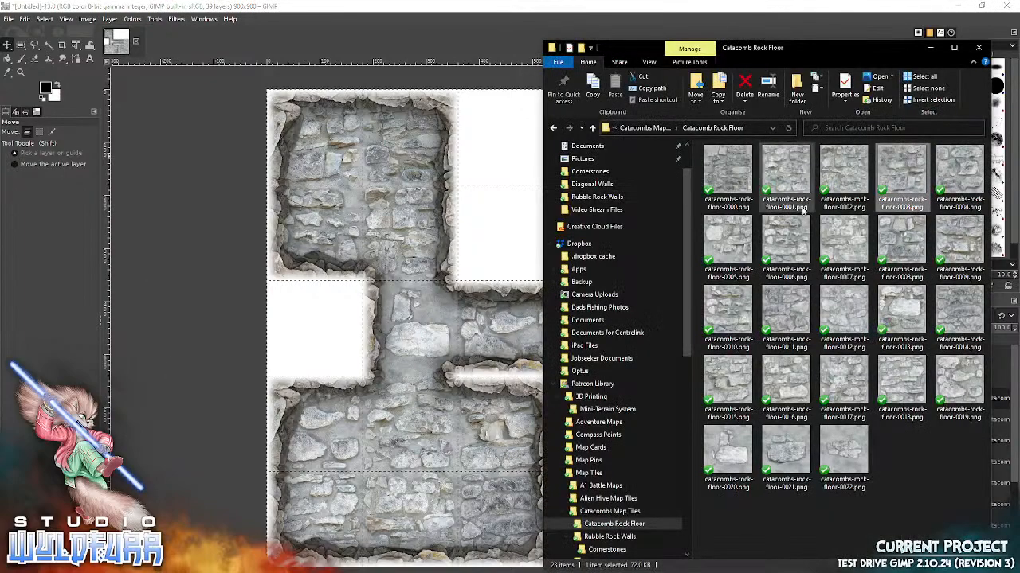
pyautogui.moveTo(954, 180); pyautogui.dragTo(398, 325)
pyautogui.moveTo(510, 337); pyautogui.dragTo(516, 249)
pyautogui.hotkey('alt', 'Tab')
pyautogui.moveTo(727, 243); pyautogui.dragTo(406, 336)
pyautogui.moveTo(502, 343); pyautogui.dragTo(597, 247)
# Step: Add catacombs-rock-floor-0006.png in column 3, row 1 and catacombs-rock-floor-0007.png in column 4, row 1
pyautogui.hotkey('alt', 'Tab')
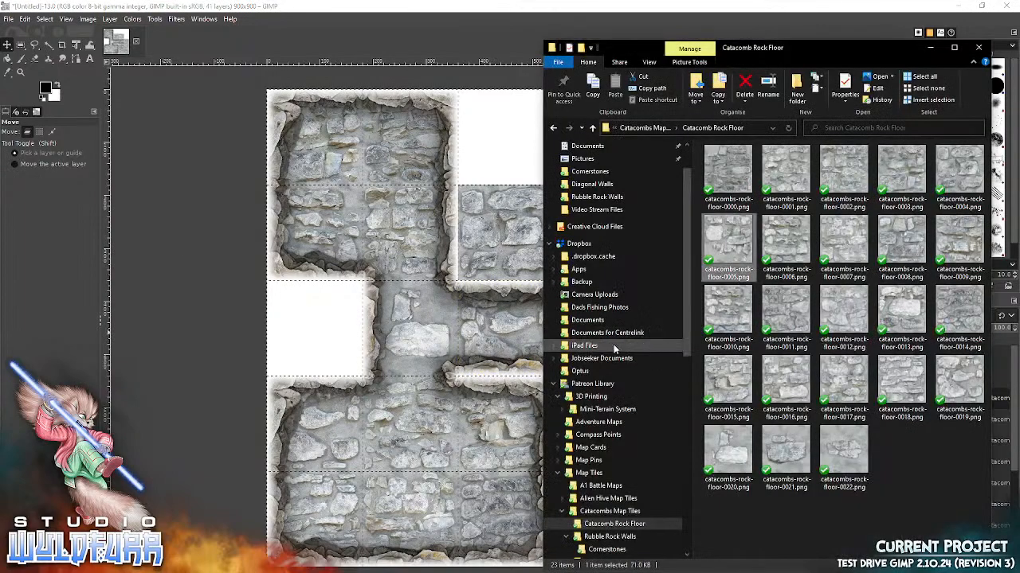
pyautogui.moveTo(789, 247); pyautogui.dragTo(393, 376)
pyautogui.moveTo(492, 346); pyautogui.dragTo(492, 149)
pyautogui.hotkey('alt', 'Tab')
pyautogui.click(823, 263)
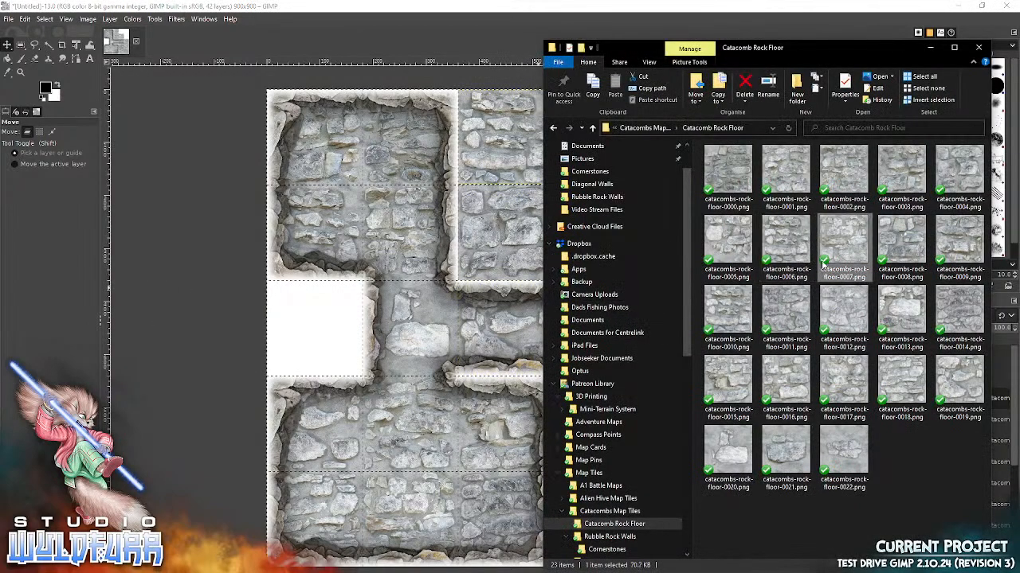
pyautogui.moveTo(390, 374); pyautogui.dragTo(390, 374)
pyautogui.moveTo(495, 348); pyautogui.dragTo(584, 163)
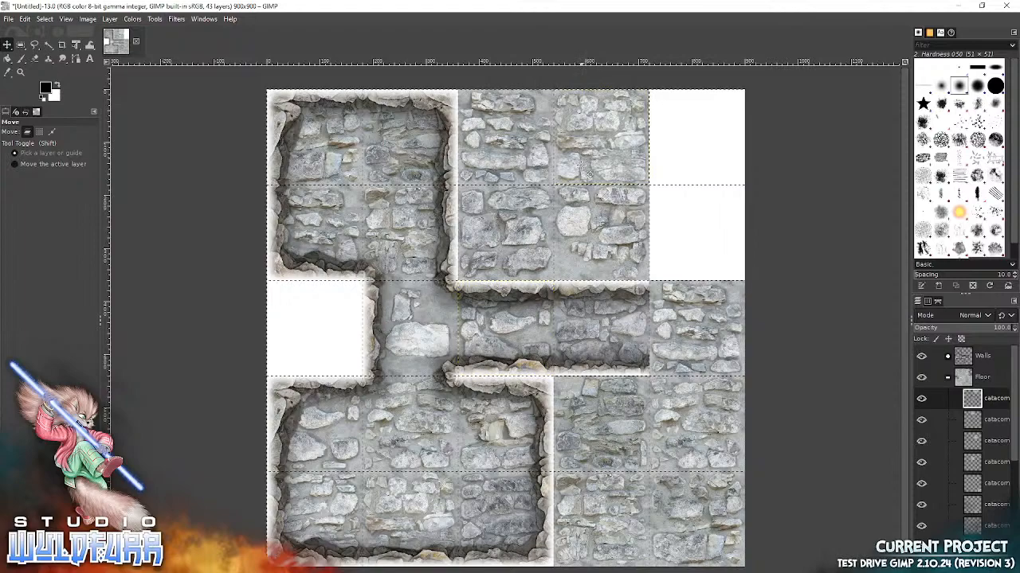
# Step: Add catacombs-rock-floor-0008.png in column 5, row 1 and catacombs-rock-floor-0009.png in column 5, row 2
pyautogui.hotkey('alt', 'Tab')
pyautogui.moveTo(900, 239); pyautogui.dragTo(396, 349)
pyautogui.moveTo(486, 322); pyautogui.dragTo(657, 141)
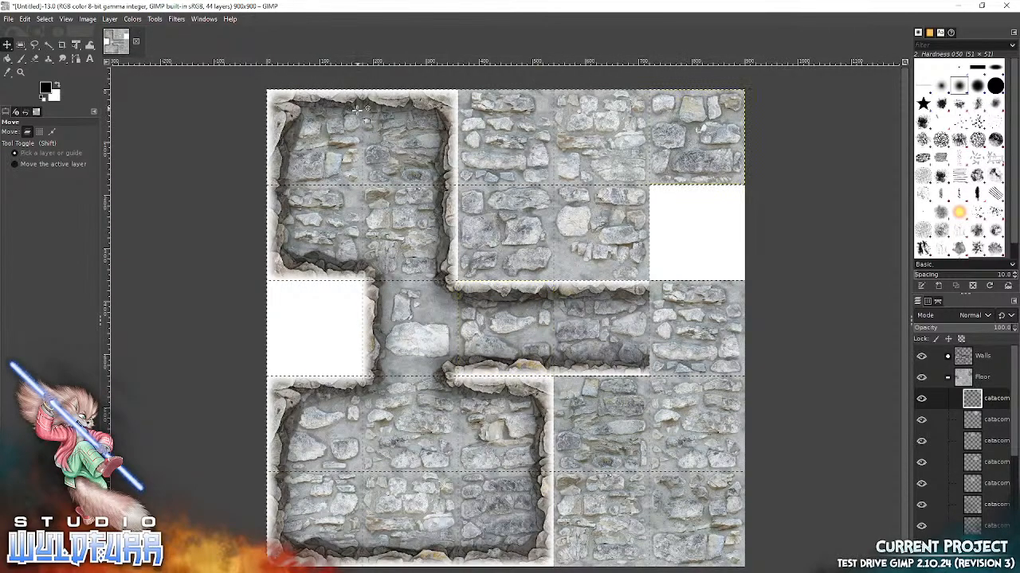
pyautogui.hotkey('alt', 'Tab')
pyautogui.moveTo(945, 239); pyautogui.dragTo(315, 341)
pyautogui.moveTo(470, 331); pyautogui.dragTo(686, 243)
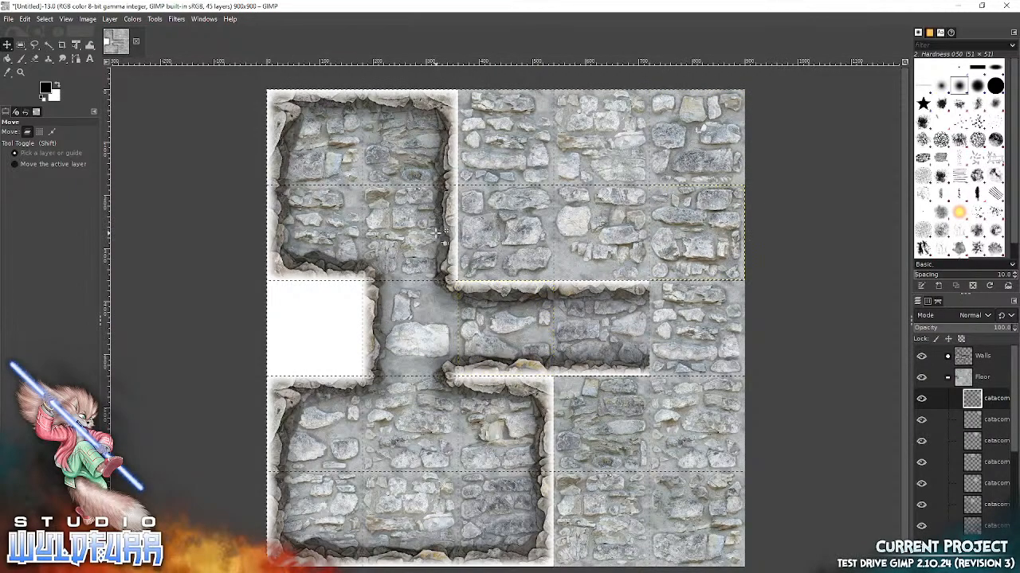
# Step: Collapse the Floor group, then expand the Walls group and make its topmost layer active
pyautogui.click(948, 378)
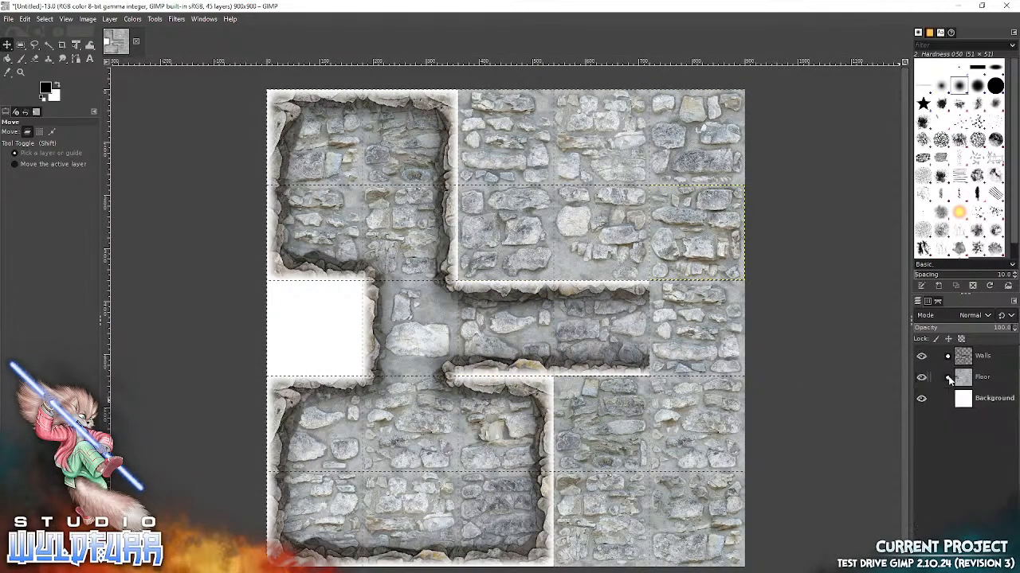
pyautogui.click(970, 362)
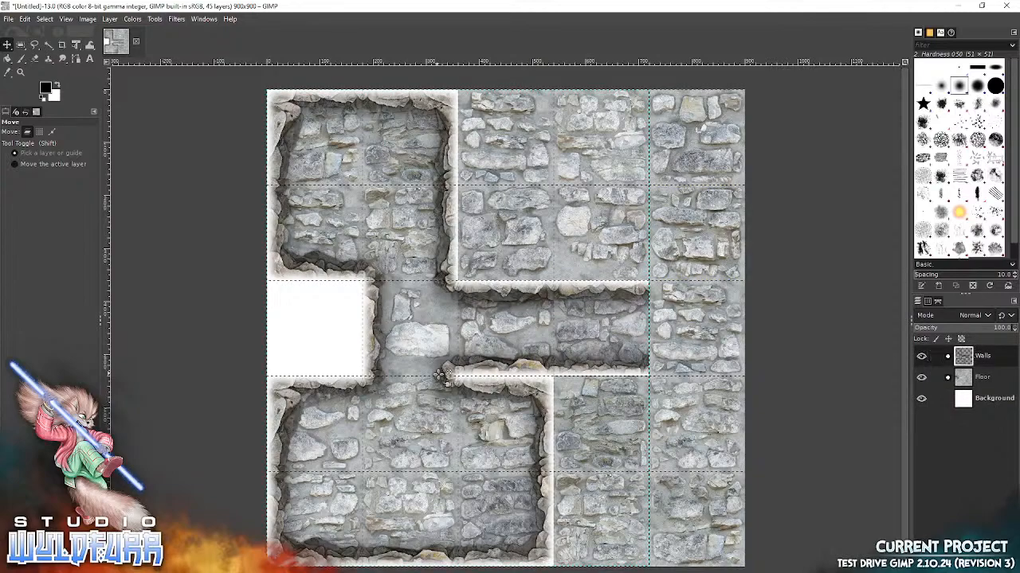
pyautogui.hotkey('alt', 'Tab')
pyautogui.hotkey('alt', 'Tab')
pyautogui.click(947, 358)
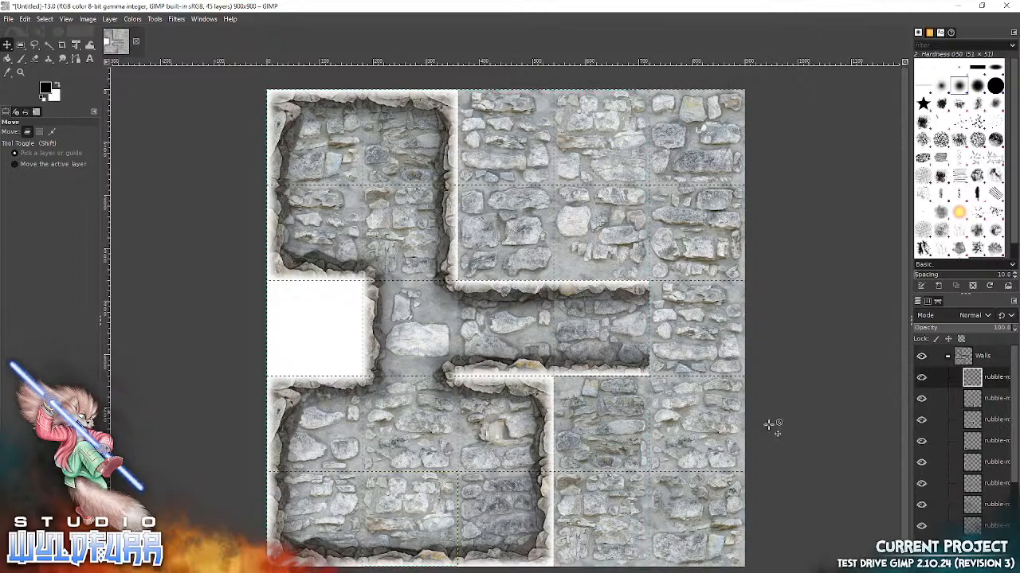
# Step: From the Cornerstones folder inside Rubble Rock Walls, add rubble-rock-wall-doorway-w-0000.png and place it in column 5, row 3
pyautogui.hotkey('alt', 'Tab')
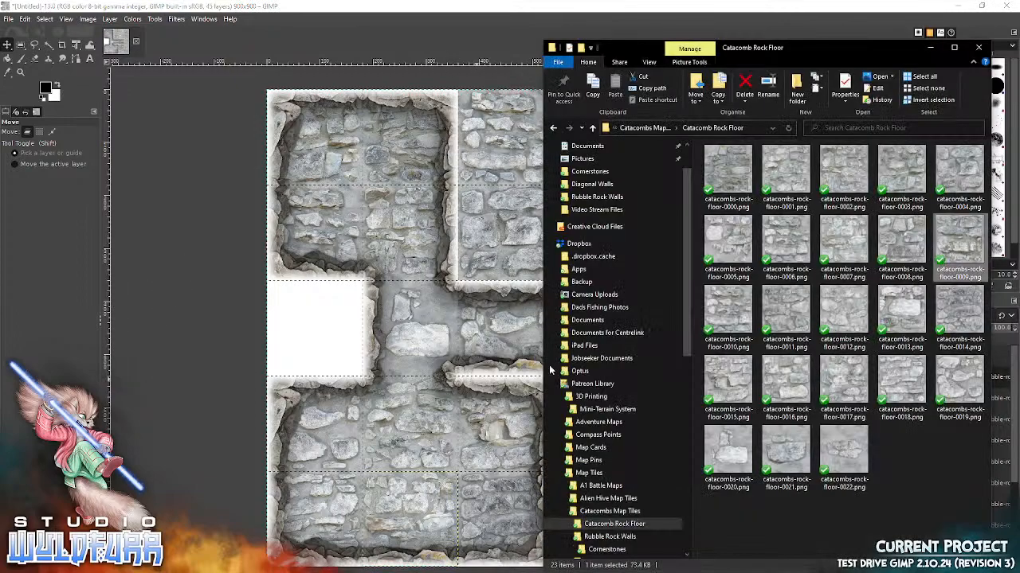
pyautogui.click(645, 127)
pyautogui.doubleClick(747, 174)
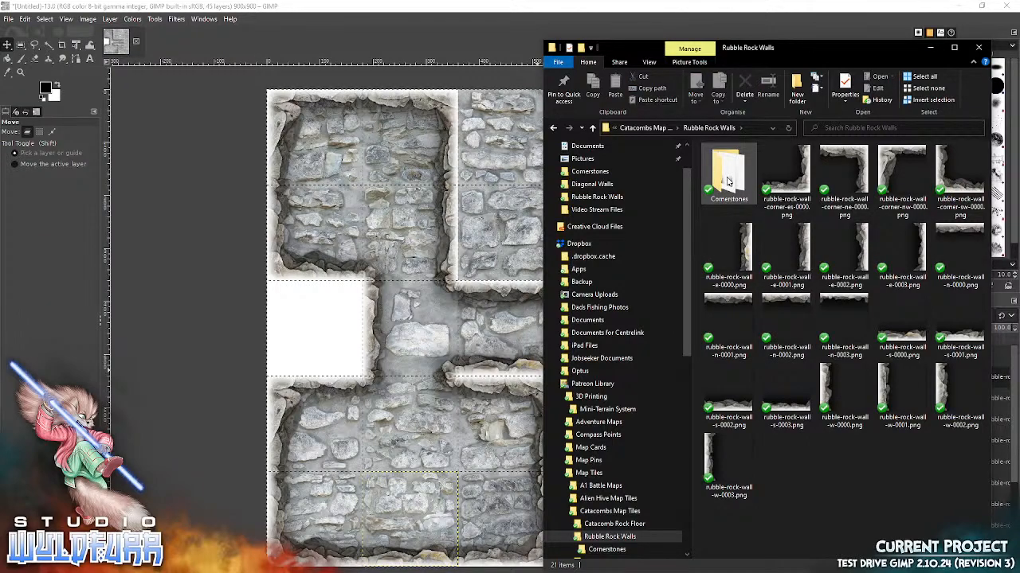
pyautogui.hotkey('alt', 'Tab')
pyautogui.hotkey('alt', 'Tab')
pyautogui.doubleClick(728, 171)
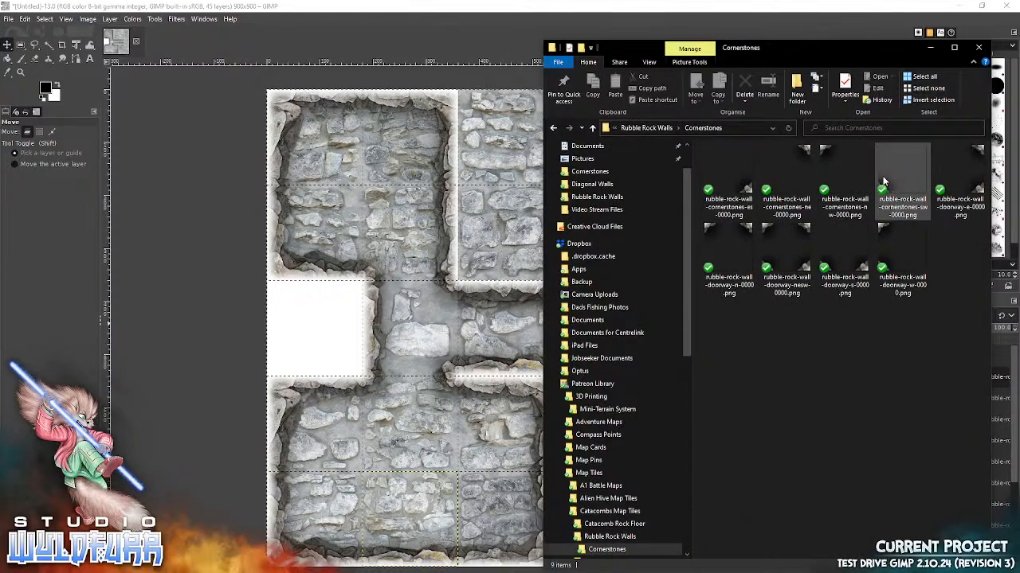
pyautogui.click(879, 249)
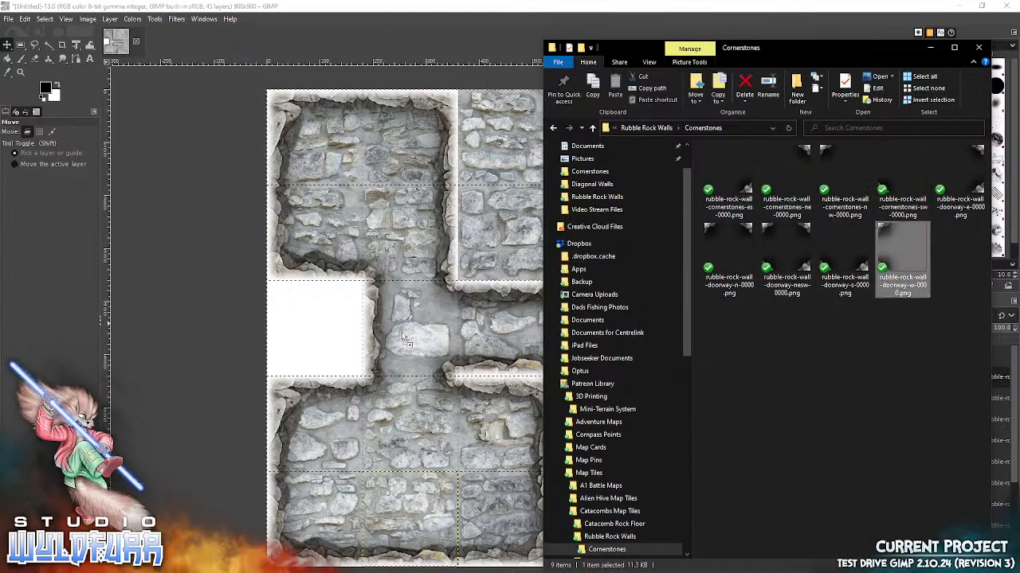
pyautogui.moveTo(407, 338); pyautogui.dragTo(407, 338)
pyautogui.moveTo(470, 296); pyautogui.dragTo(664, 297)
# Step: Add rubble-rock-wall-cornerstones-sw-0000.png to the Walls group and move it to column 5, row 2
pyautogui.hotkey('alt', 'Tab')
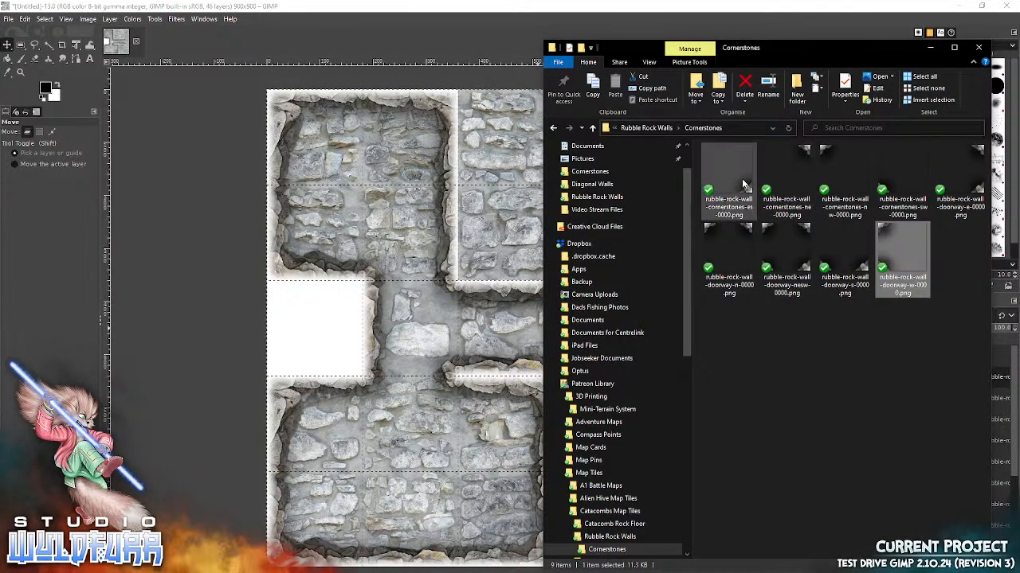
pyautogui.moveTo(886, 168); pyautogui.dragTo(447, 296)
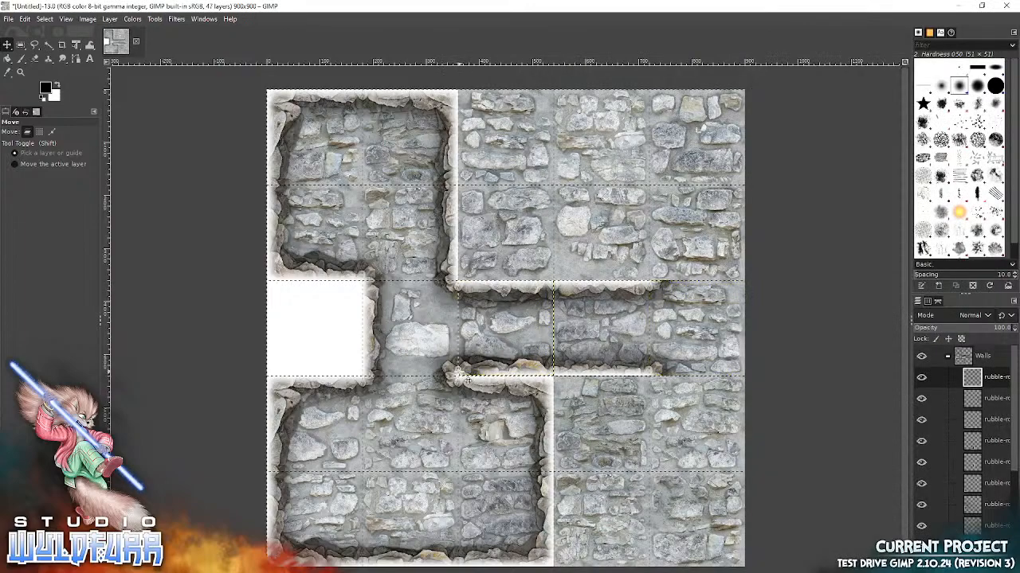
pyautogui.moveTo(470, 374); pyautogui.dragTo(661, 280)
pyautogui.hotkey('alt', 'Tab')
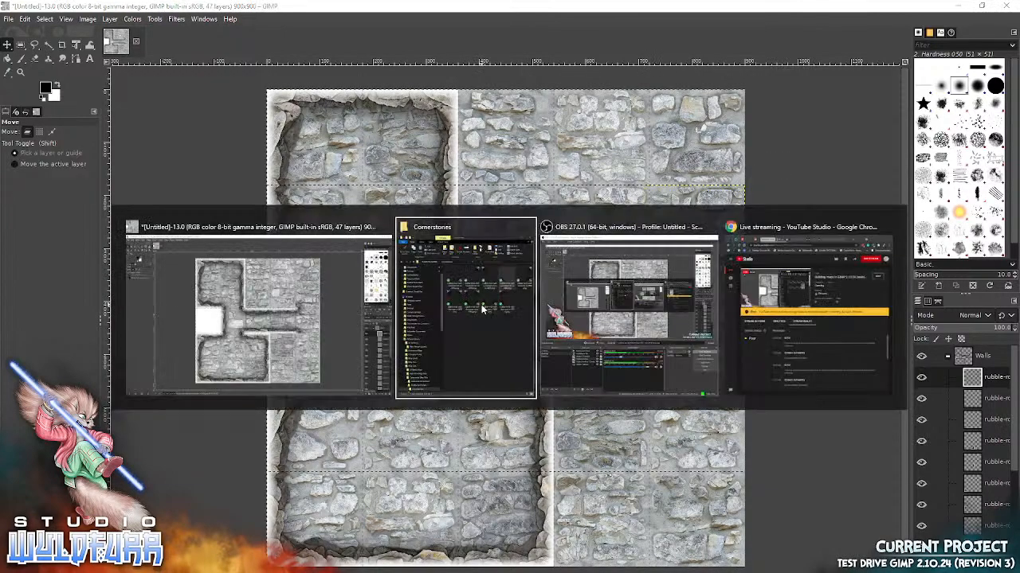
# Step: Add rubble-rock-wall-cornerstones-nw-0000.png in column 5, row 4, and rubble-rock-wall-e-0000.png from the Rubble Rock Walls folder in column 5, row 3
pyautogui.moveTo(828, 153); pyautogui.dragTo(430, 343)
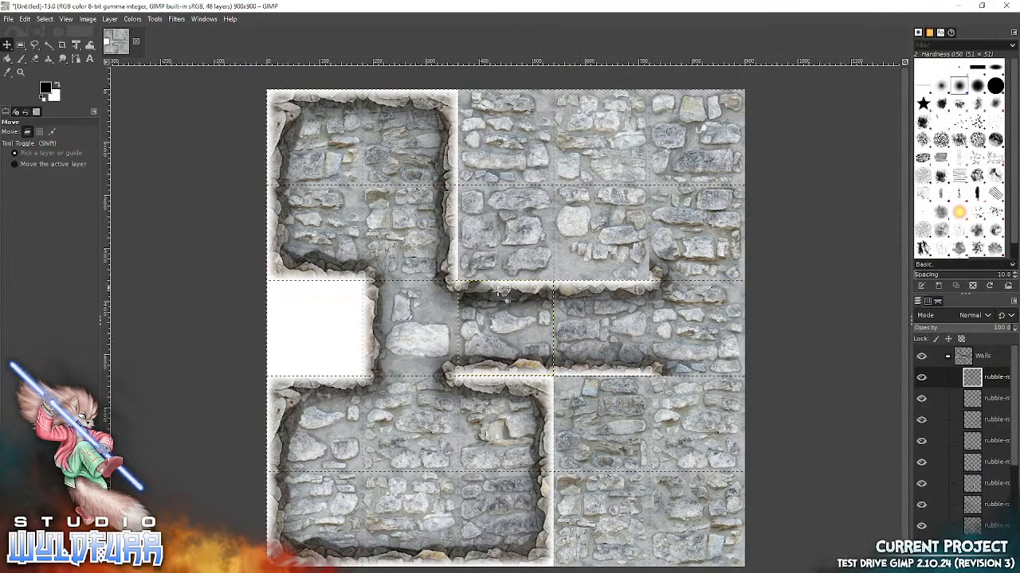
pyautogui.moveTo(475, 296); pyautogui.dragTo(658, 386)
pyautogui.hotkey('alt', 'Tab')
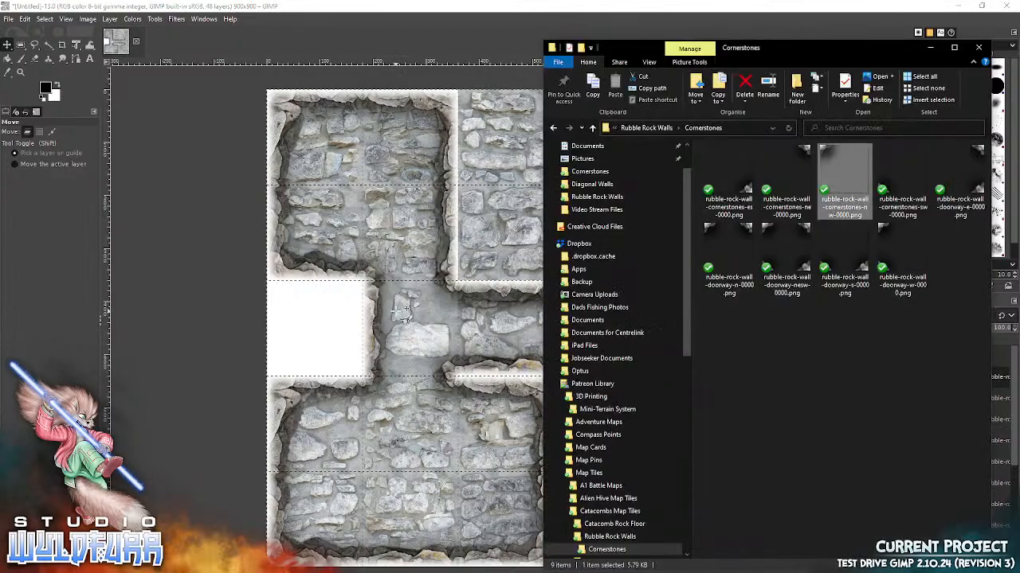
pyautogui.click(638, 127)
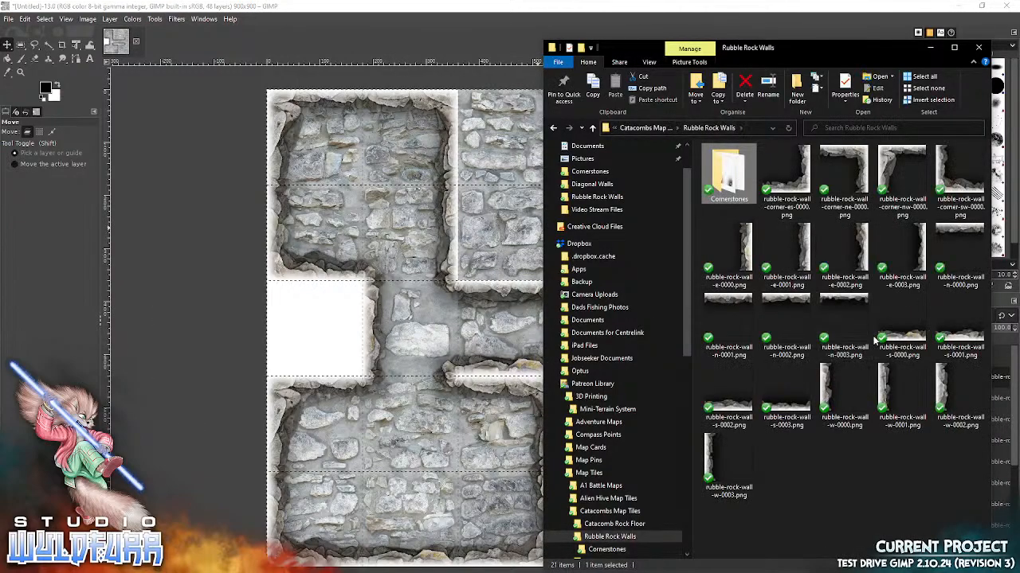
pyautogui.moveTo(728, 255); pyautogui.dragTo(460, 342)
pyautogui.moveTo(555, 327); pyautogui.dragTo(745, 327)
# Step: Add rubble-rock-wall-e-0001.png in column 5, row 4 and rubble-rock-wall-e-0002.png in column 5, row 2
pyautogui.hotkey('alt', 'Tab')
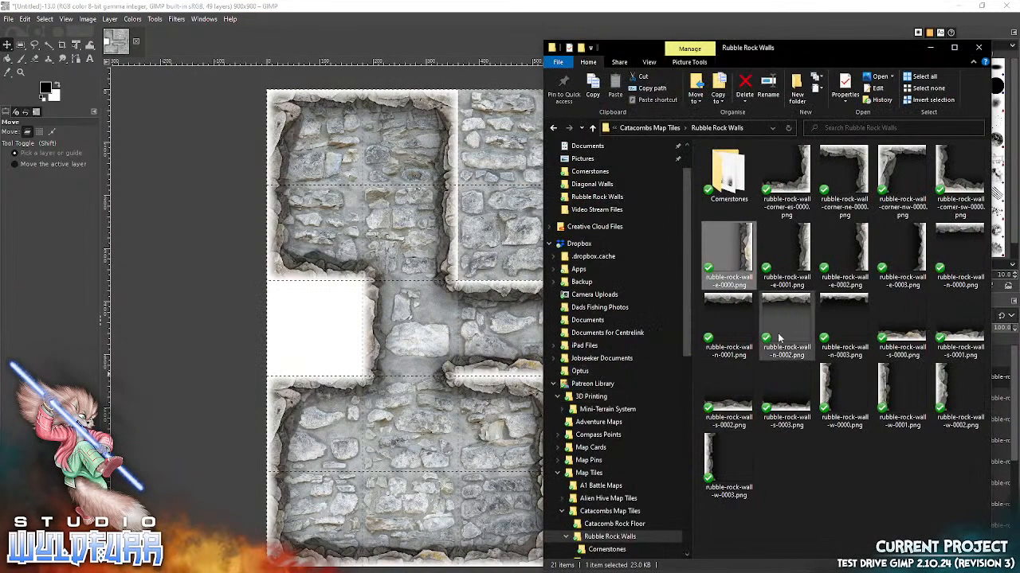
pyautogui.moveTo(803, 250); pyautogui.dragTo(504, 413)
pyautogui.moveTo(541, 333); pyautogui.dragTo(734, 428)
pyautogui.hotkey('alt', 'Tab')
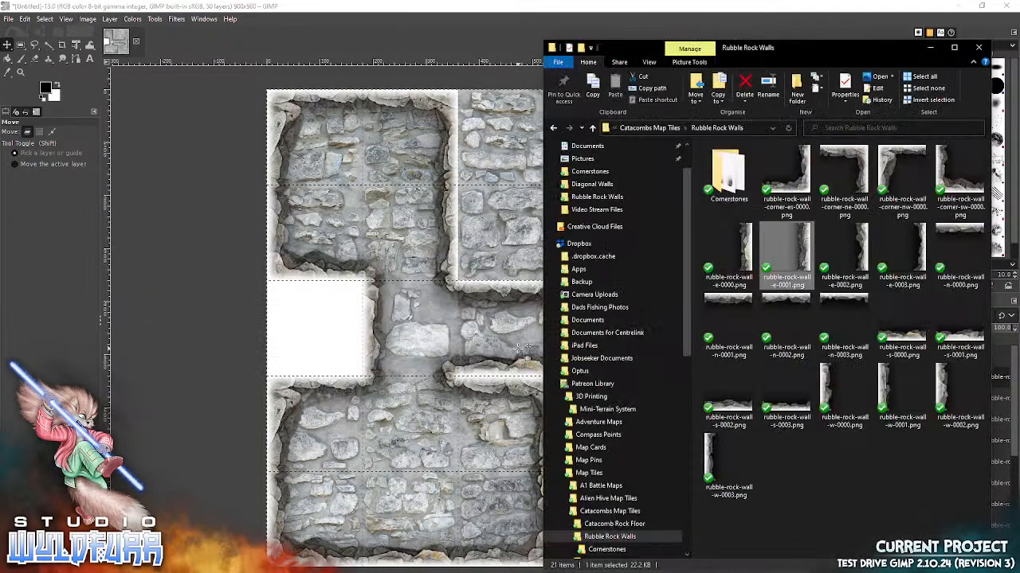
pyautogui.moveTo(867, 250); pyautogui.dragTo(343, 293)
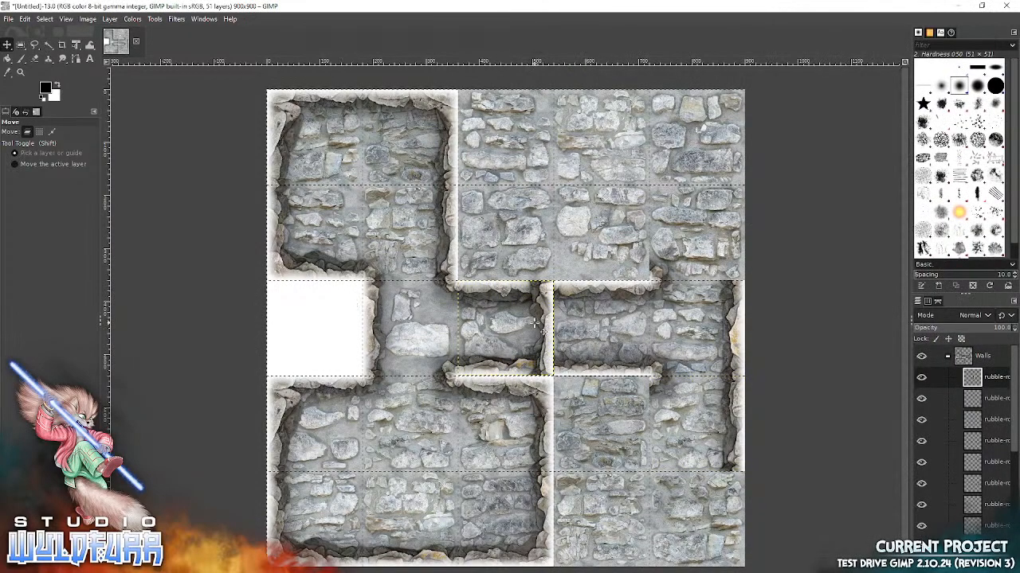
pyautogui.moveTo(542, 327); pyautogui.dragTo(708, 232)
# Step: Add rubble-rock-wall-corner-ne-0000.png in column 5, row 1 and rubble-rock-wall-n-0002.png in column 4, row 1
pyautogui.hotkey('alt', 'Tab')
pyautogui.moveTo(845, 177); pyautogui.dragTo(427, 302)
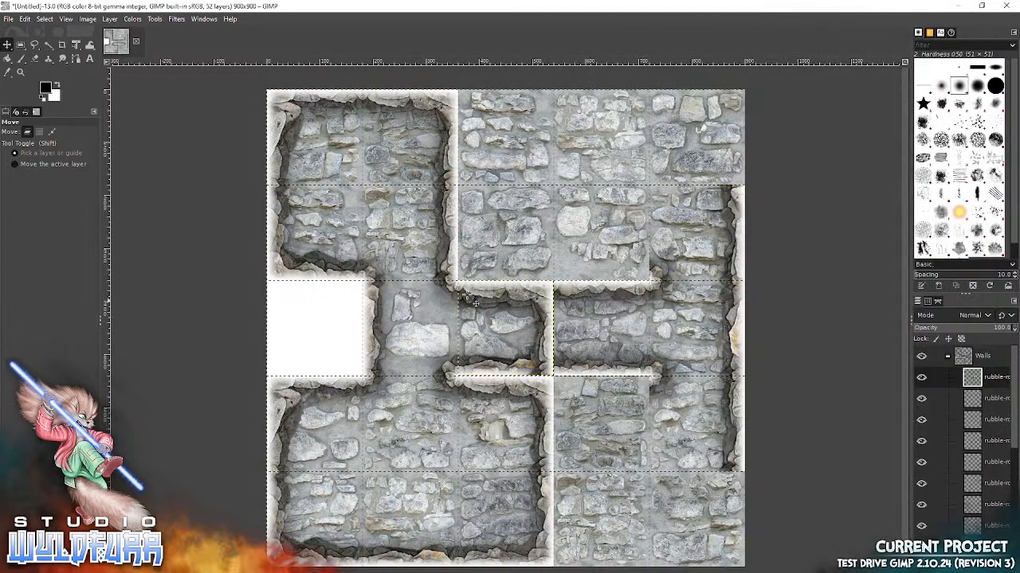
pyautogui.moveTo(538, 296); pyautogui.dragTo(729, 105)
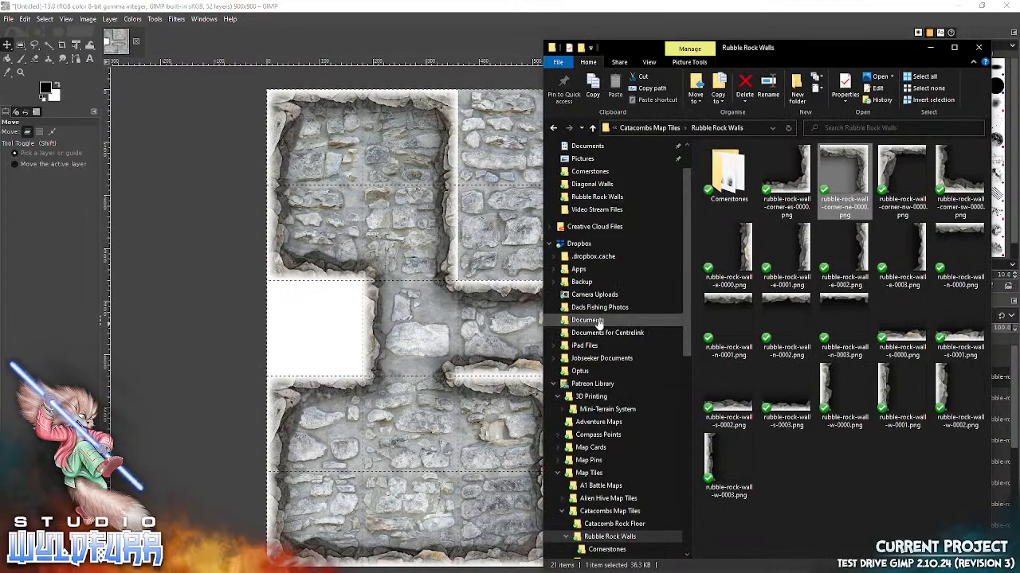
pyautogui.hotkey('alt', 'Tab')
pyautogui.moveTo(791, 315); pyautogui.dragTo(439, 342)
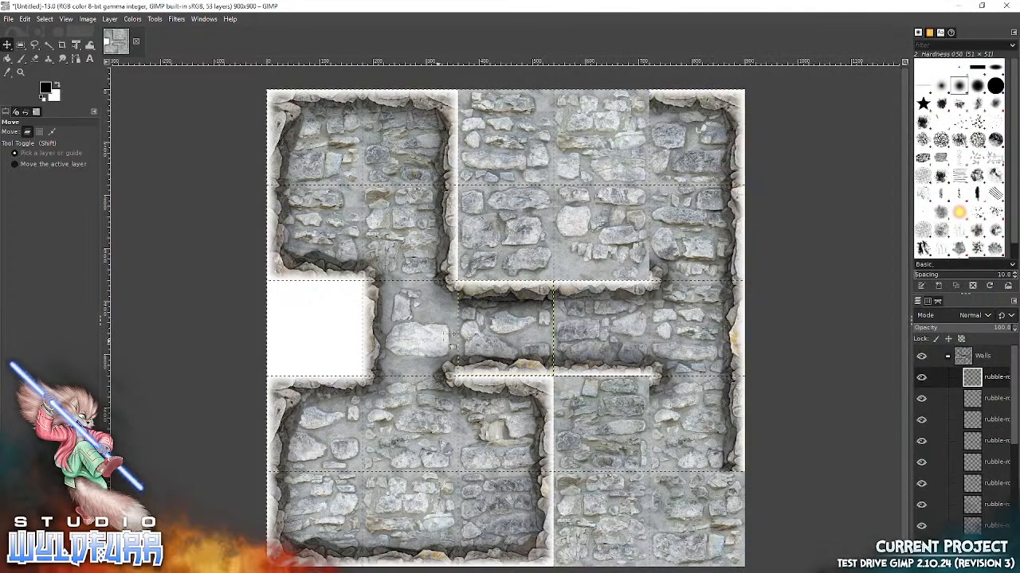
pyautogui.moveTo(514, 300); pyautogui.dragTo(608, 108)
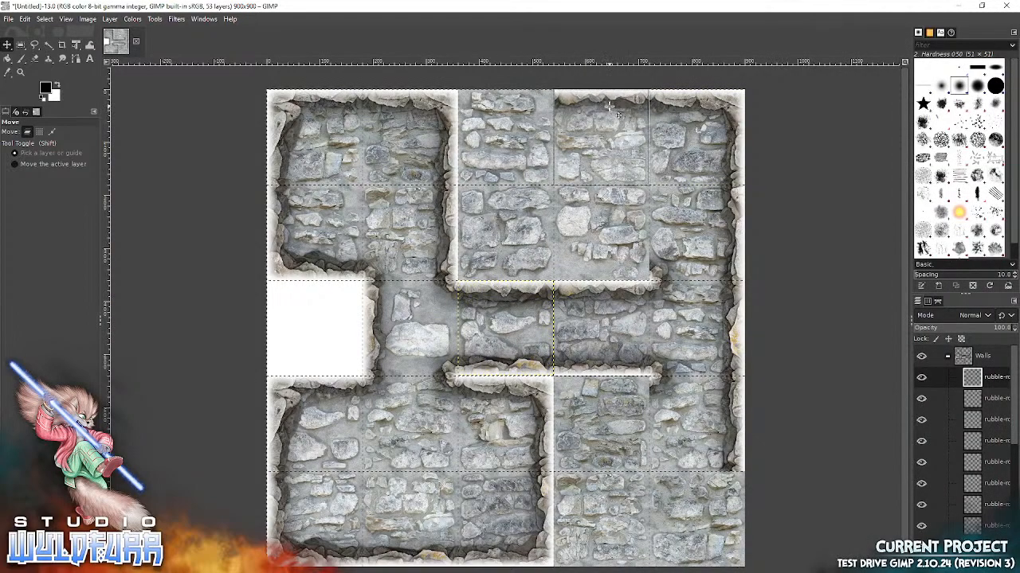
# Step: Add rubble-rock-wall-corner-nw-0000.png in column 3, row 1 and rubble-rock-wall-corner-sw-0000.png in column 3, row 2
pyautogui.hotkey('alt', 'Tab')
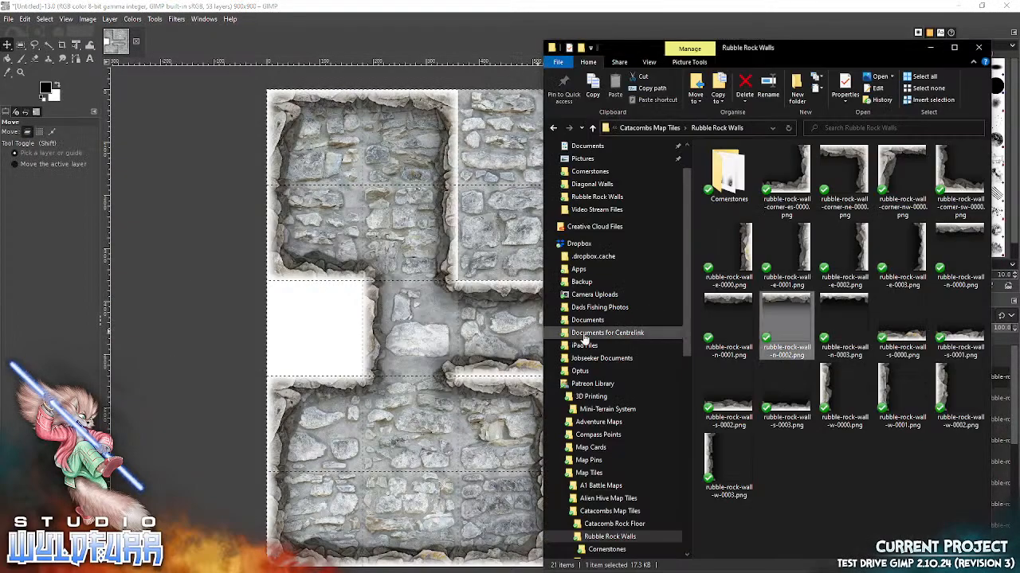
pyautogui.click(874, 164)
pyautogui.moveTo(303, 223); pyautogui.dragTo(304, 223)
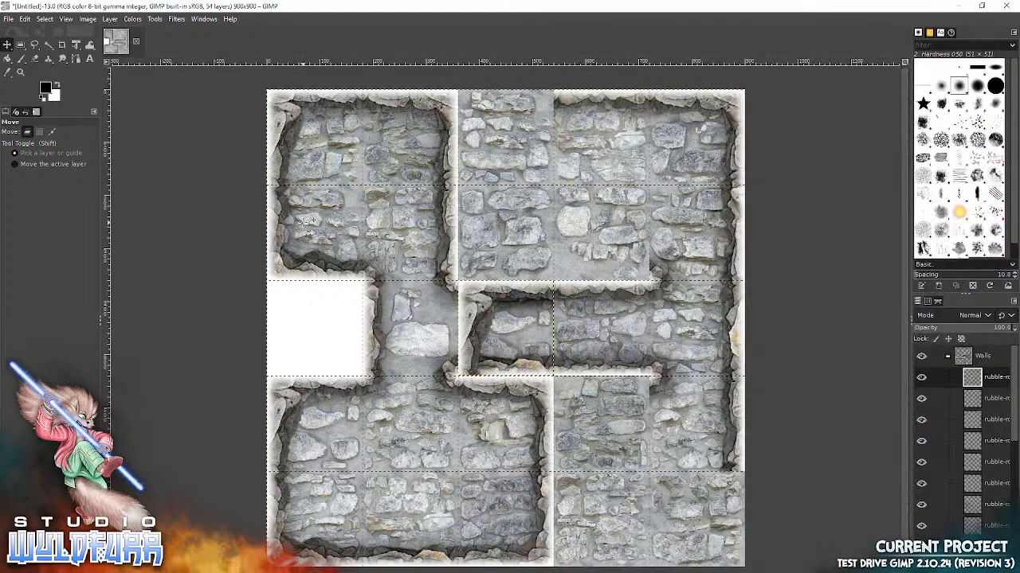
pyautogui.moveTo(487, 307); pyautogui.dragTo(487, 113)
pyautogui.hotkey('alt', 'Tab')
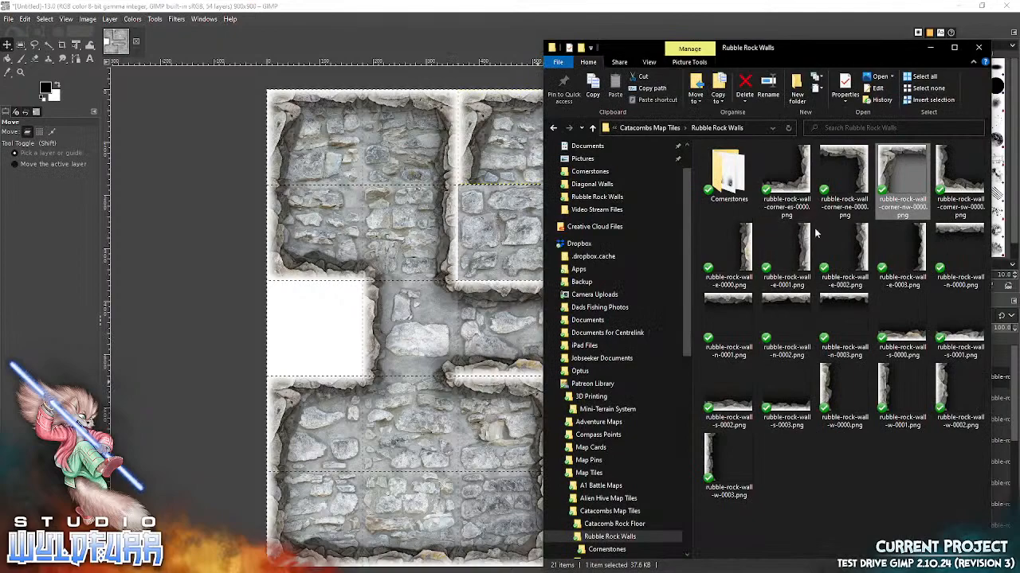
pyautogui.click(958, 170)
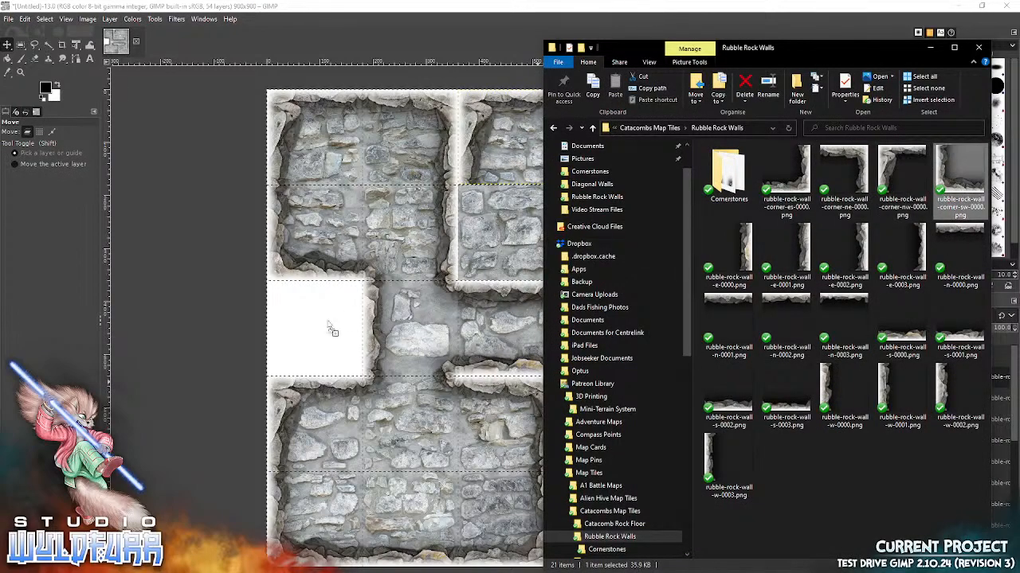
pyautogui.moveTo(337, 319); pyautogui.dragTo(338, 325)
pyautogui.moveTo(475, 367); pyautogui.dragTo(475, 275)
# Step: Add rubble-rock-wall-s-0003.png to the Walls group and move it to column 4, row 2
pyautogui.hotkey('alt', 'Tab')
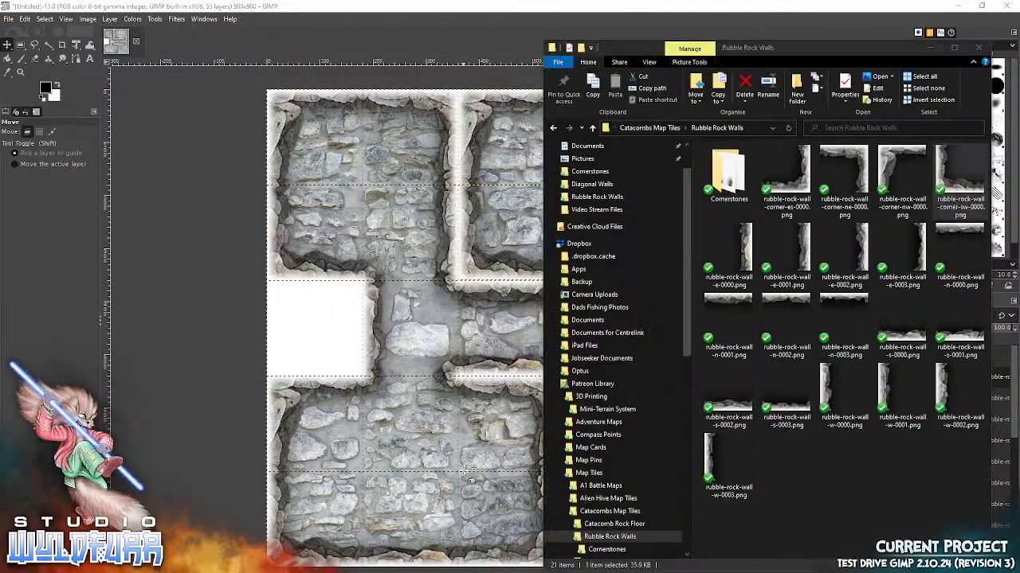
pyautogui.moveTo(786, 394); pyautogui.dragTo(494, 323)
pyautogui.moveTo(492, 364); pyautogui.dragTo(583, 277)
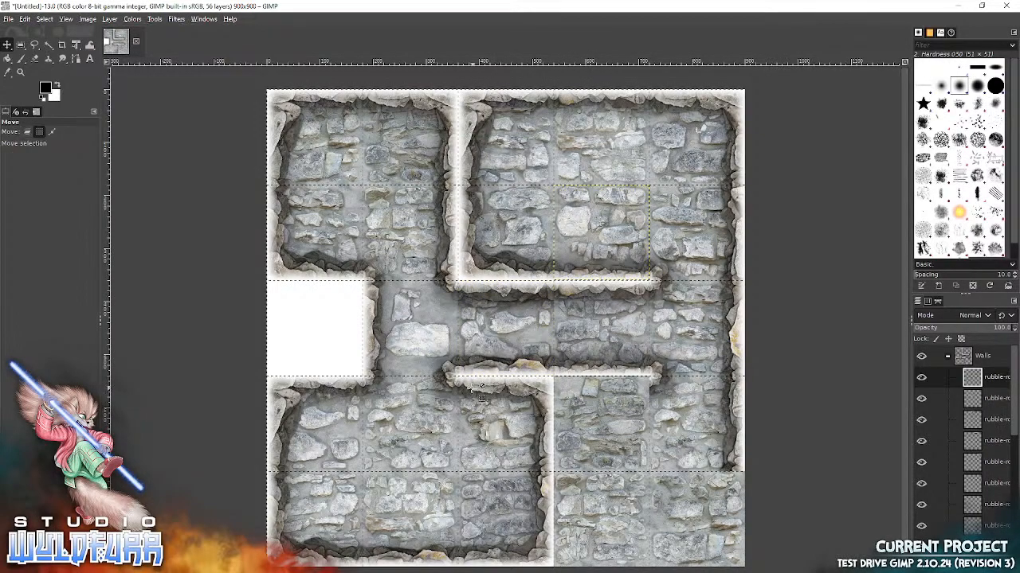
# Step: Add rubble-rock-wall-corner-nw-0000.png in column 4, row 4 and rubble-rock-wall-corner-sw-0000.png in column 4, row 5
pyautogui.hotkey('alt', 'Tab')
pyautogui.moveTo(899, 171); pyautogui.dragTo(430, 365)
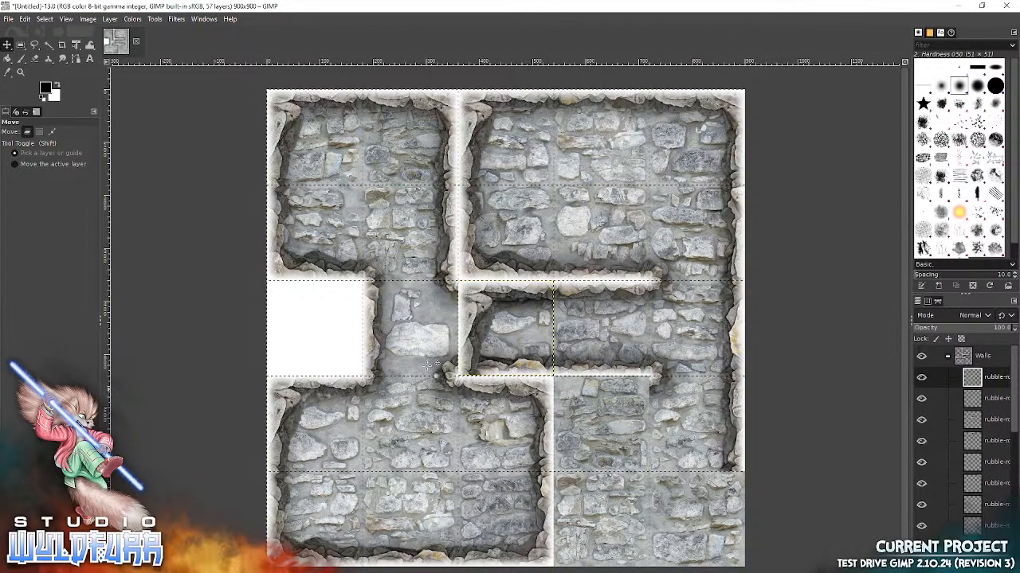
pyautogui.moveTo(481, 309); pyautogui.dragTo(581, 407)
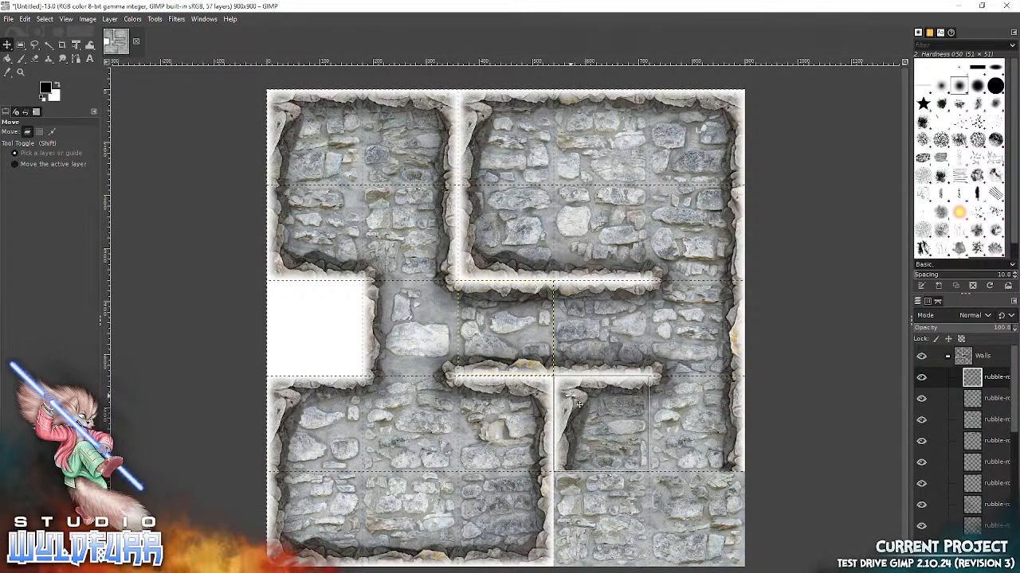
pyautogui.hotkey('alt', 'Tab')
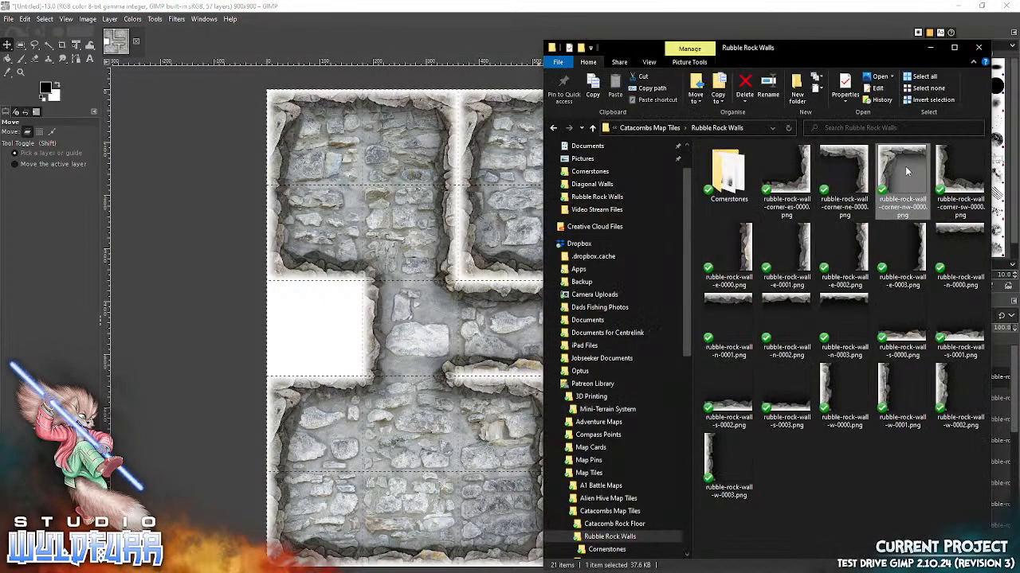
pyautogui.moveTo(952, 177); pyautogui.dragTo(396, 335)
pyautogui.moveTo(503, 326); pyautogui.dragTo(565, 538)
# Step: Add rubble-rock-wall-corner-es-0000.png to the Walls group and move it to column 5, row 5
pyautogui.hotkey('alt', 'Tab')
pyautogui.moveTo(786, 179); pyautogui.dragTo(362, 423)
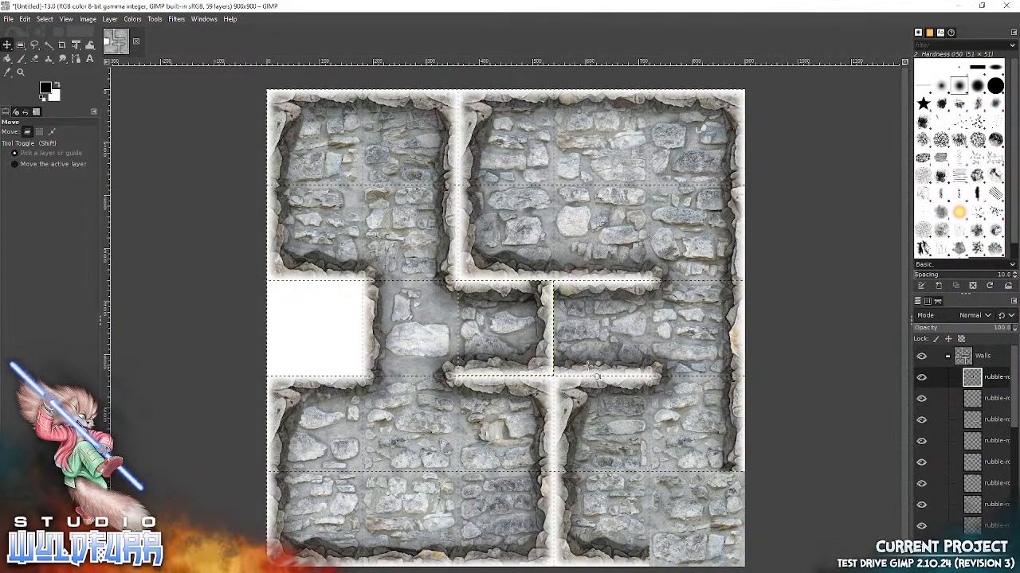
pyautogui.moveTo(541, 362); pyautogui.dragTo(731, 552)
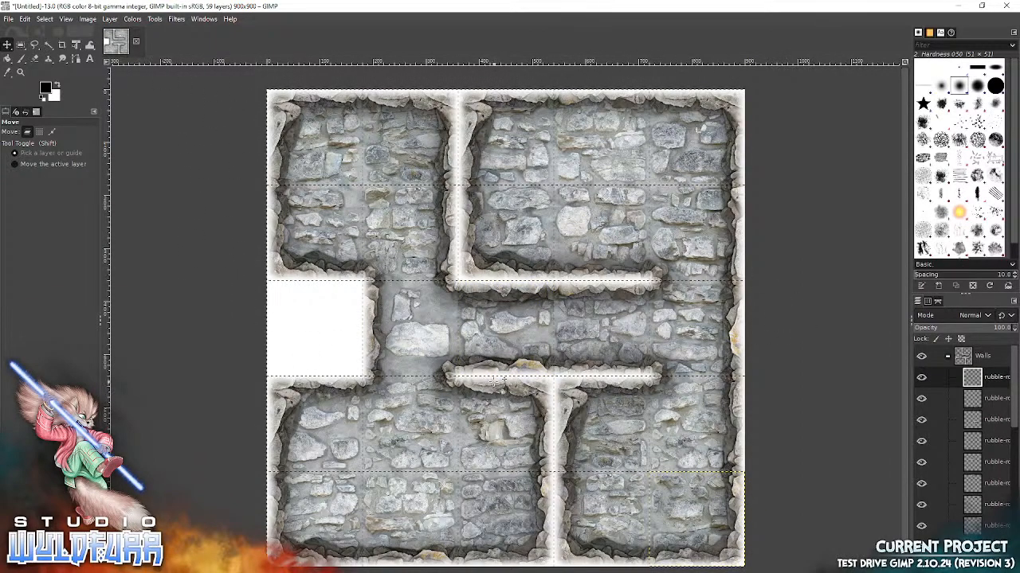
# Step: Hide the grid on the canvas and collapse the Walls group
pyautogui.click(66, 19)
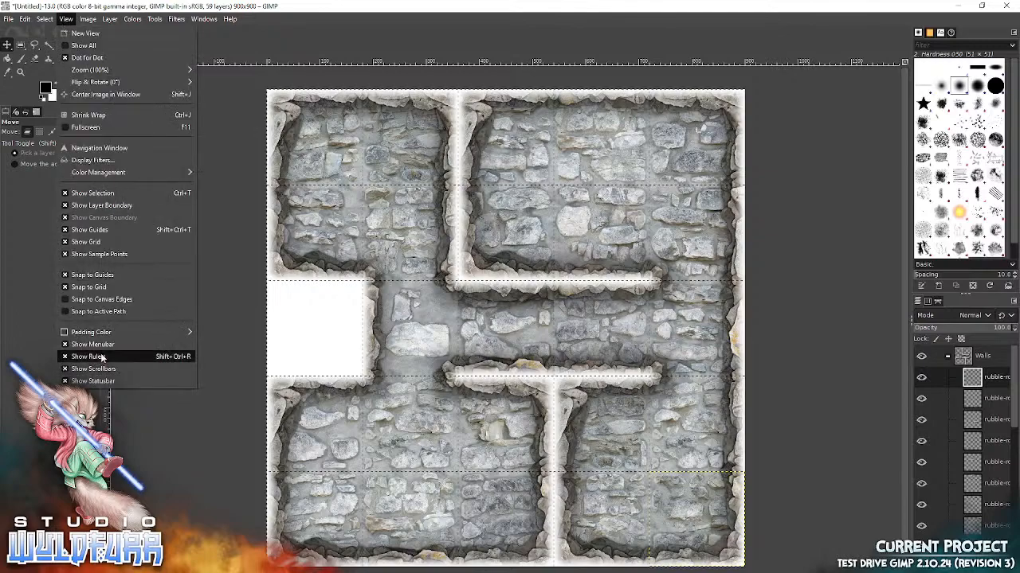
pyautogui.click(65, 243)
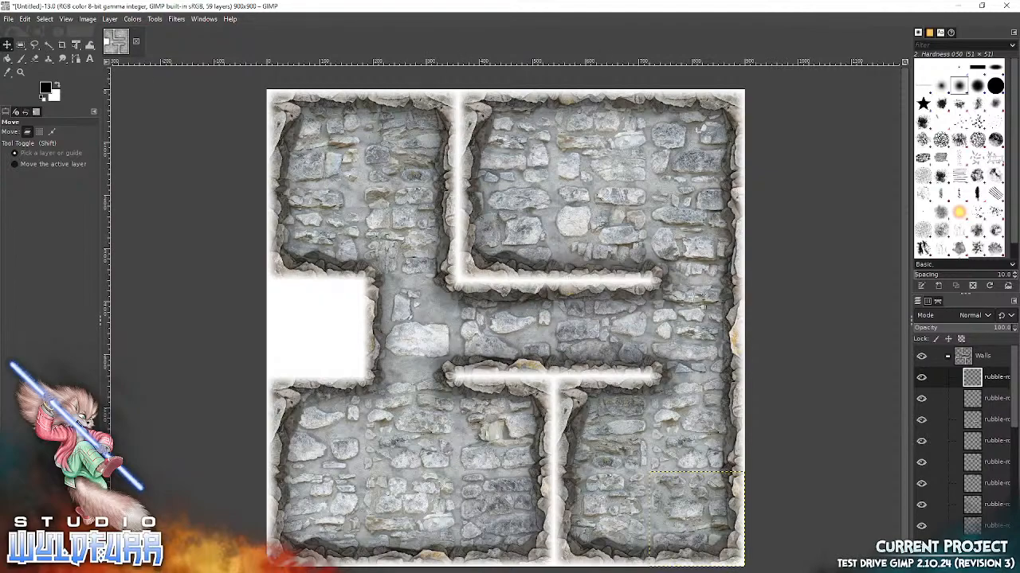
pyautogui.click(947, 357)
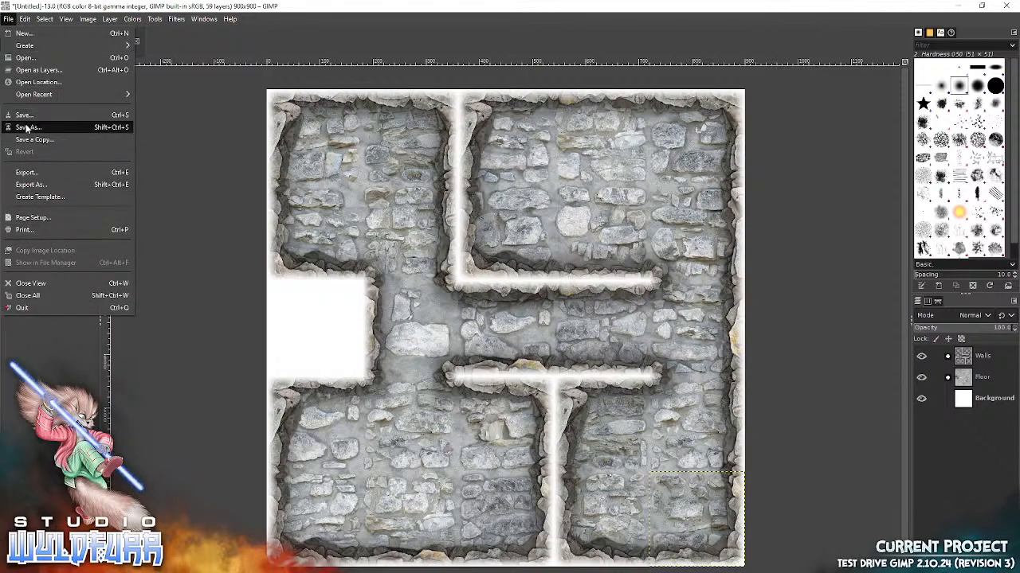
# Step: Save the layered map to the Desktop as Sample.xcf, using the GIMP XCF image file type
pyautogui.click(28, 127)
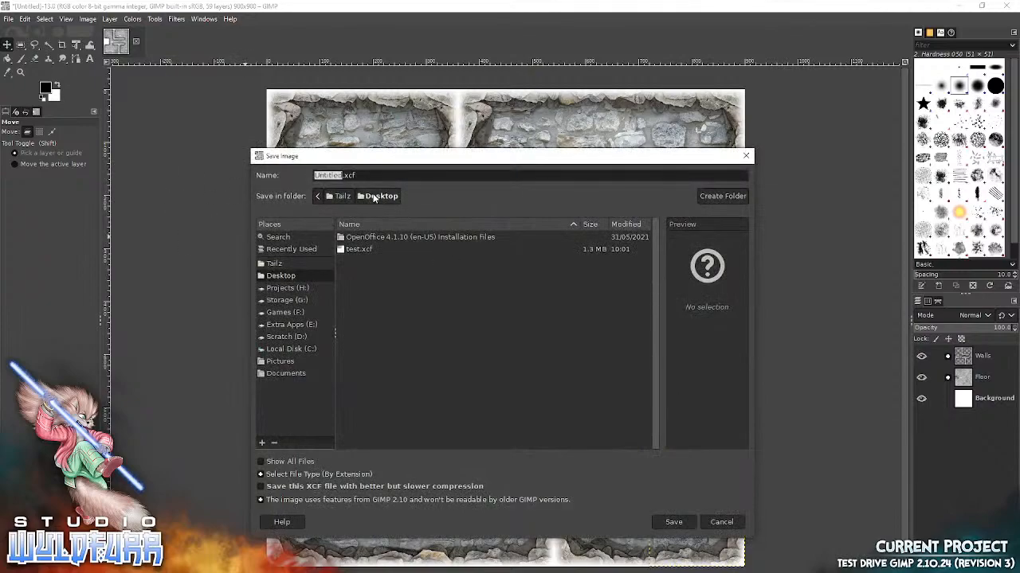
pyautogui.press('Home')
pyautogui.press('Delete')
pyautogui.press('Delete')
pyautogui.press('Delete')
pyautogui.press('Delete')
pyautogui.press('Delete')
pyautogui.press('Delete')
pyautogui.press('Delete')
pyautogui.press('Delete')
pyautogui.write('Sample')
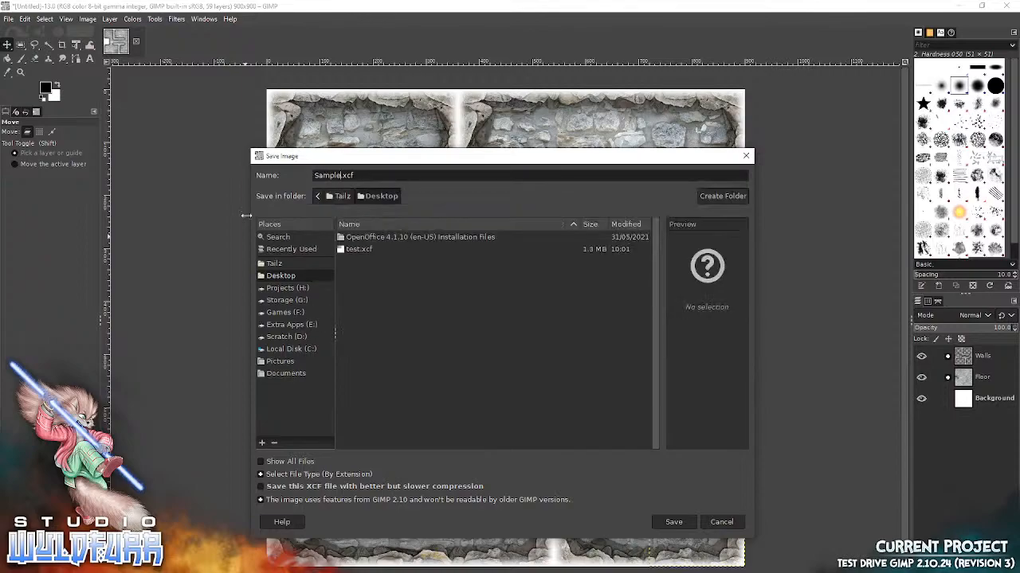
pyautogui.click(263, 476)
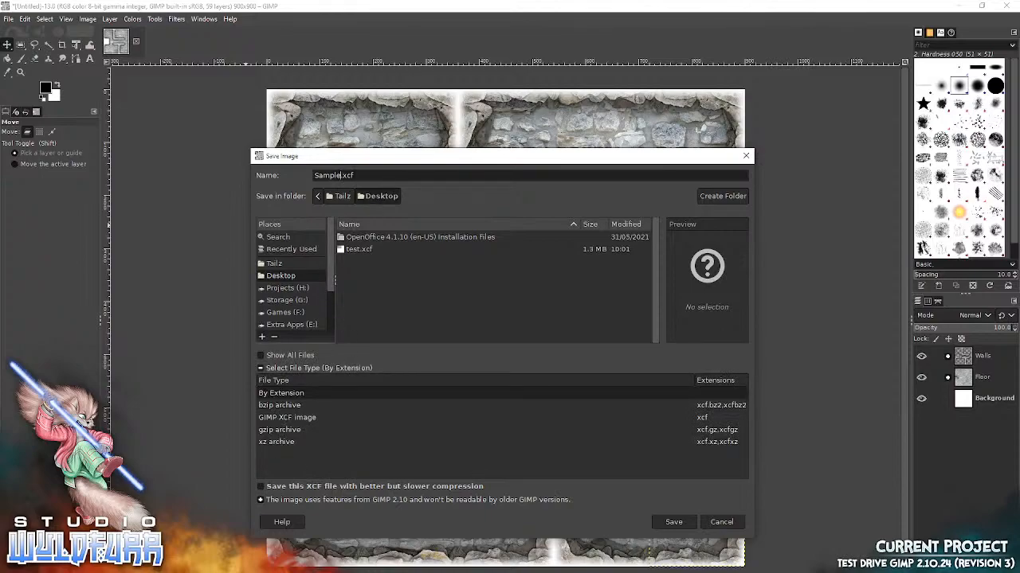
pyautogui.click(268, 418)
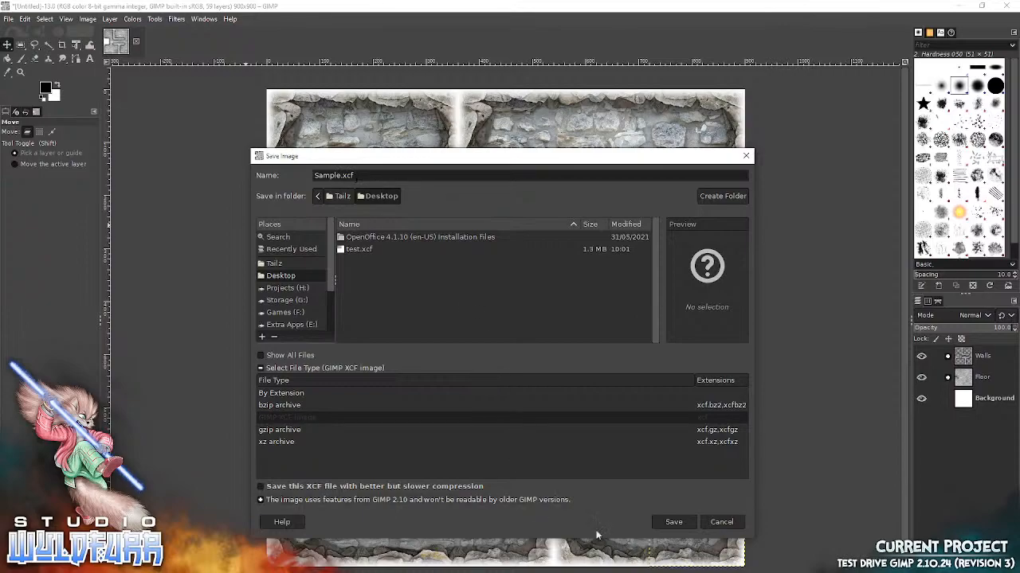
pyautogui.click(673, 523)
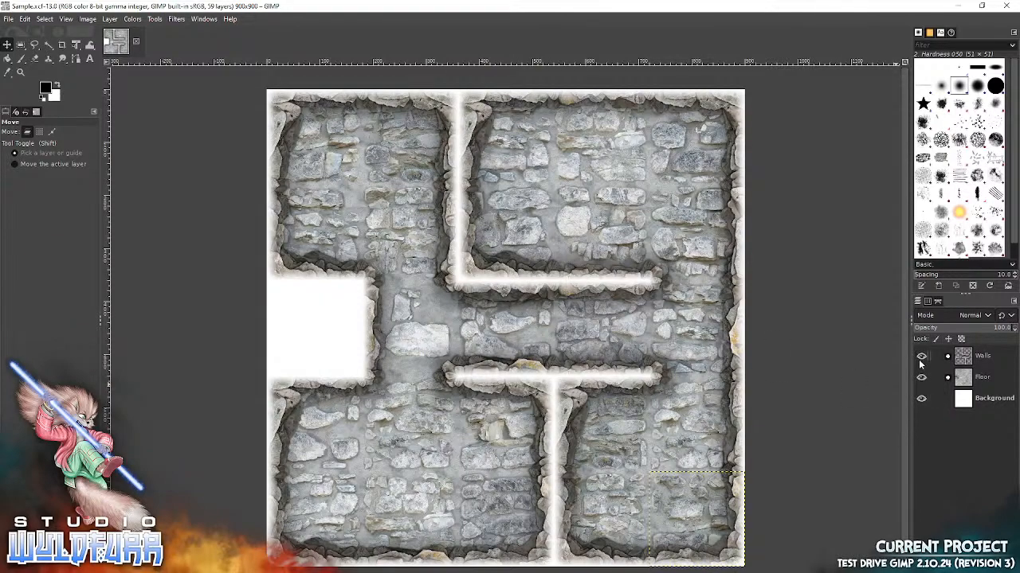
# Step: Inspect the floor and the walls separately by hiding and reshowing the Walls group, followed by the Floor group
pyautogui.click(922, 357)
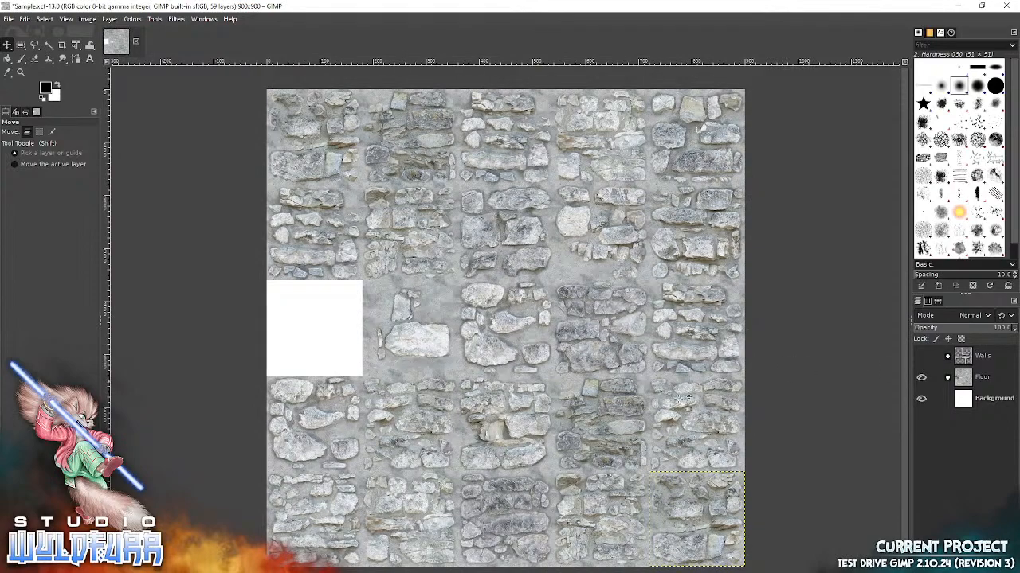
pyautogui.click(922, 357)
pyautogui.click(921, 377)
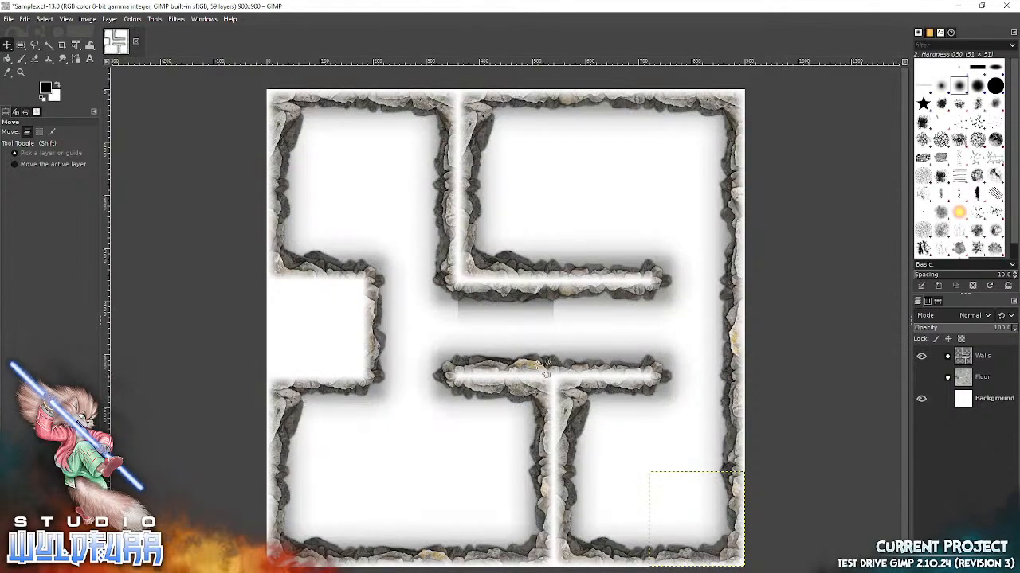
pyautogui.click(922, 379)
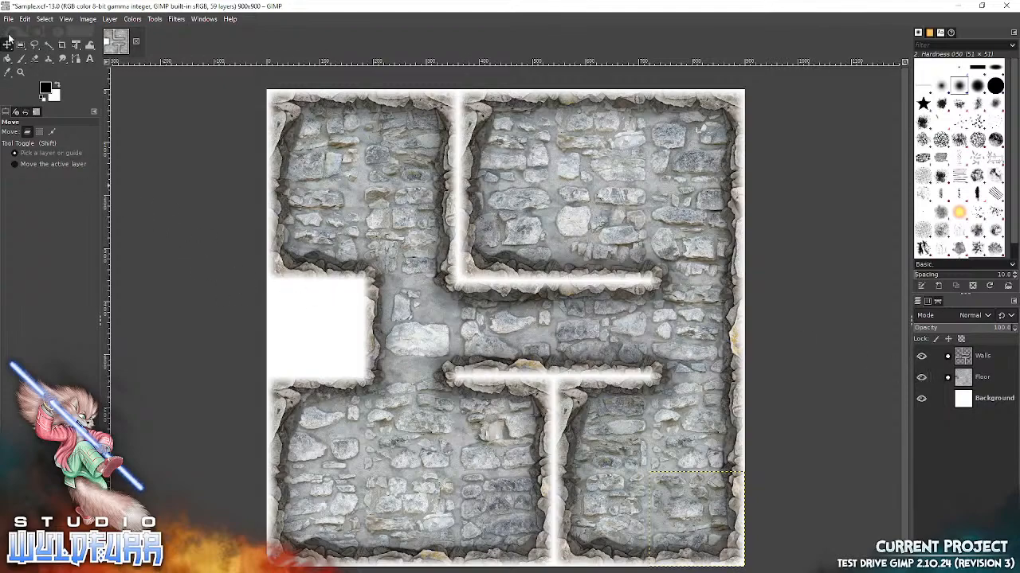
# Step: Start exporting the map to the Desktop as Sample.jpg, using the JPEG image file type
pyautogui.click(9, 19)
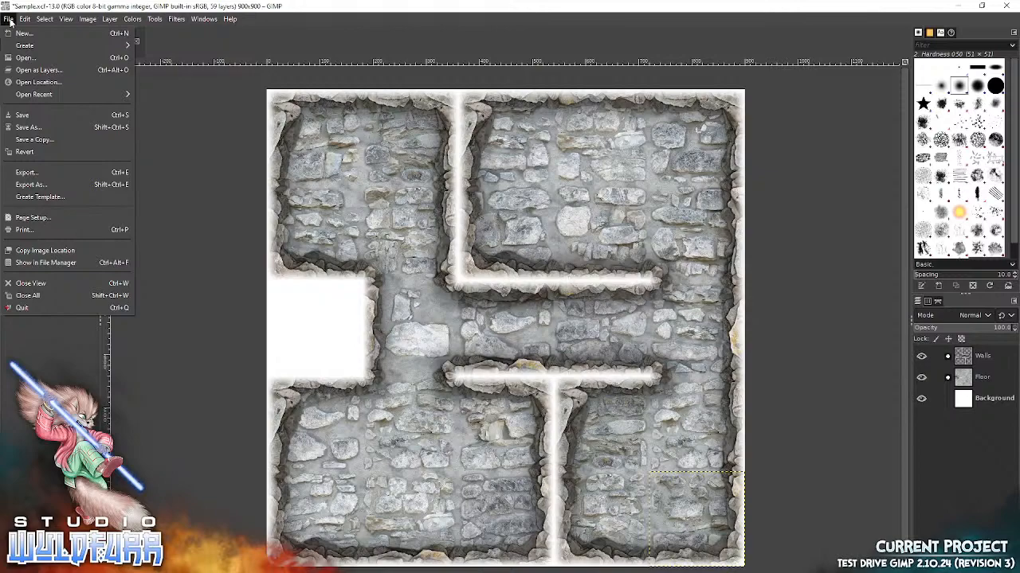
pyautogui.click(30, 186)
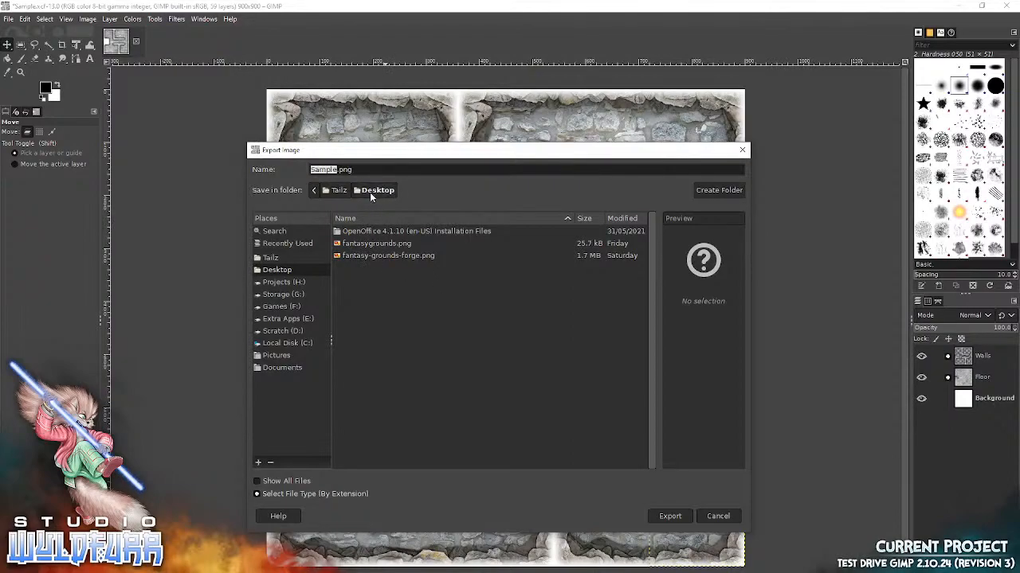
pyautogui.click(258, 493)
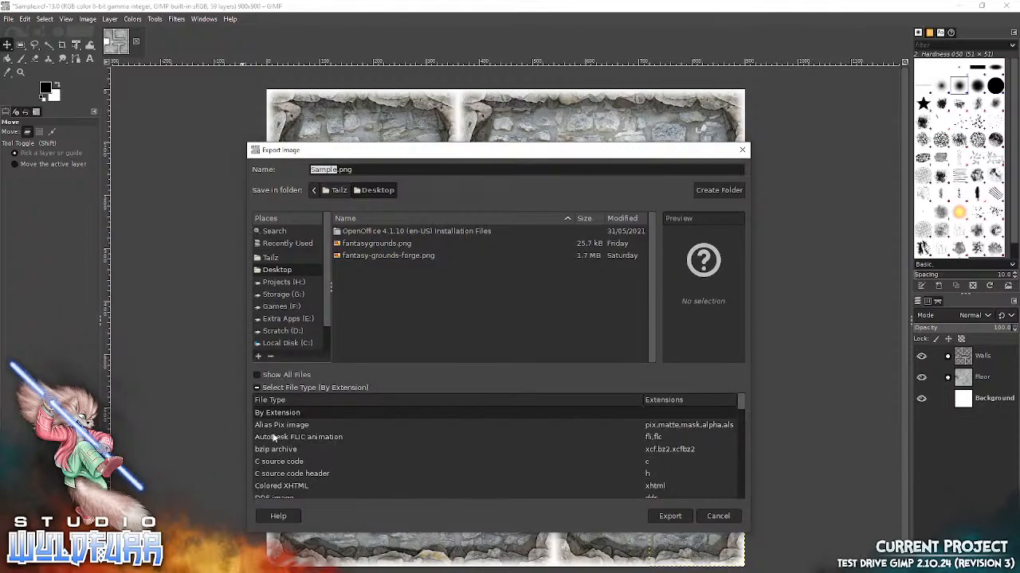
pyautogui.scroll(-3, 290, 434)
pyautogui.scroll(-10, 290, 434)
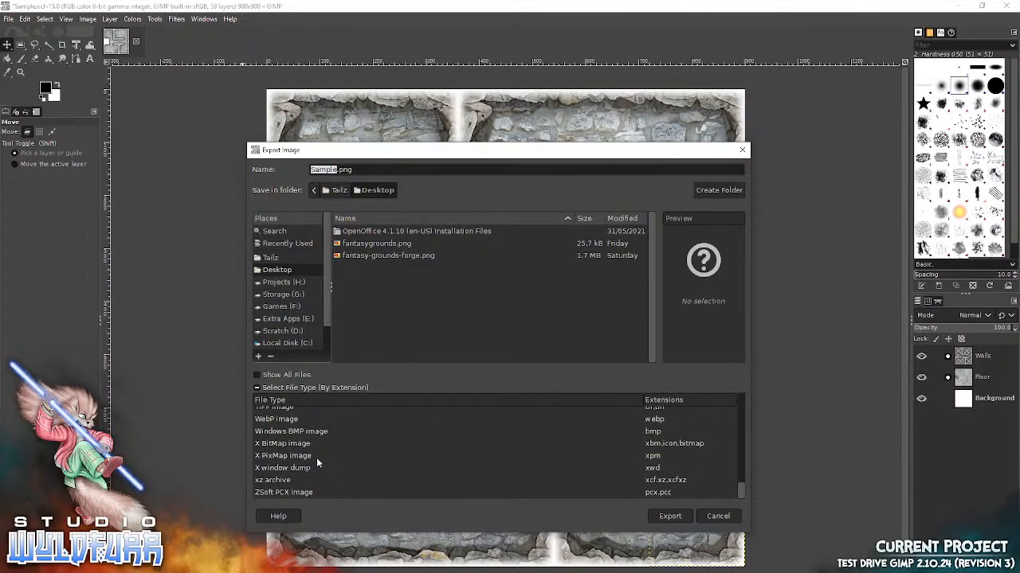
pyautogui.scroll(6, 316, 458)
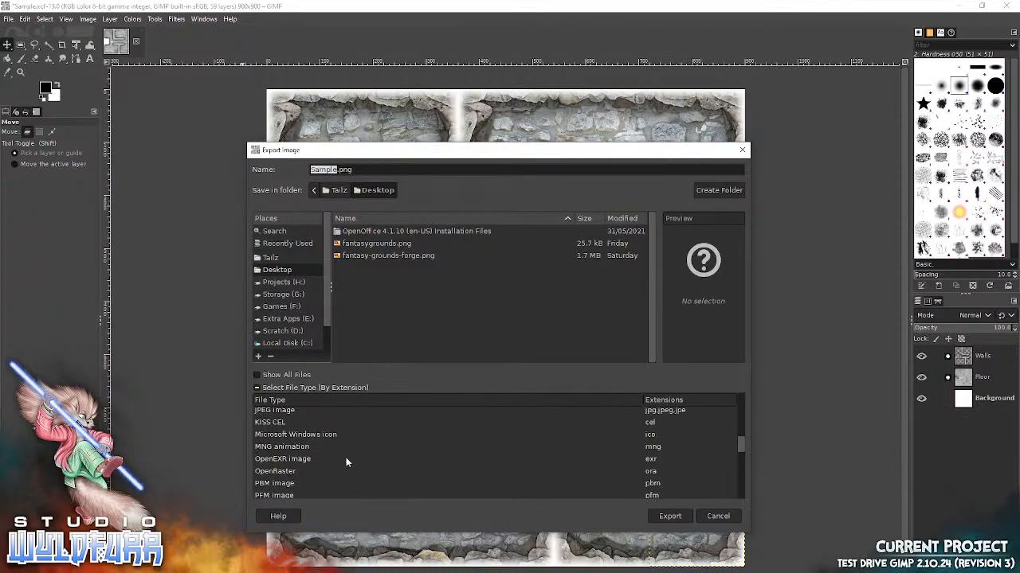
pyautogui.click(262, 460)
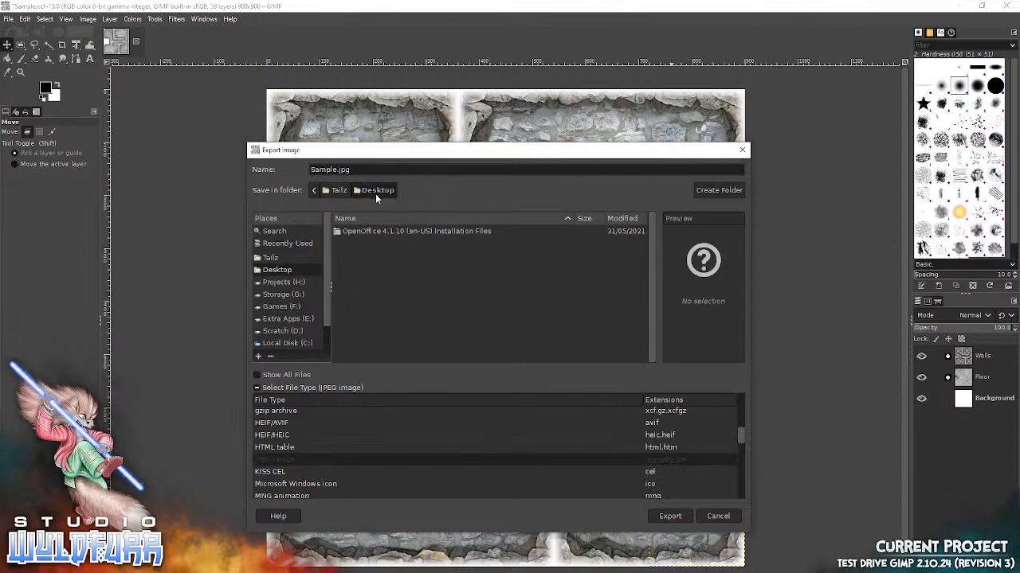
pyautogui.click(670, 516)
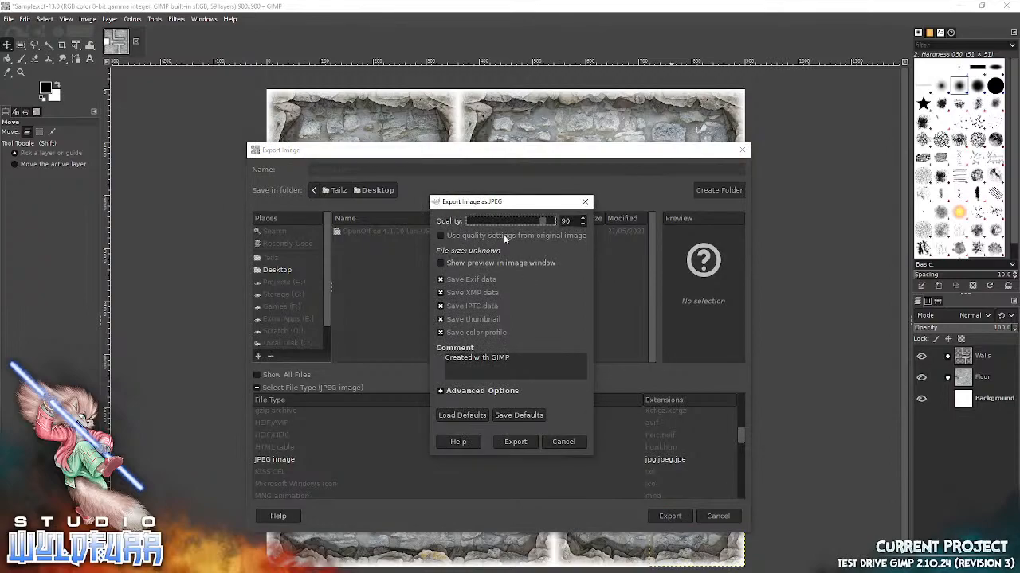
# Step: Try different JPEG quality levels and set the export quality to 60
pyautogui.moveTo(522, 227); pyautogui.dragTo(543, 226)
pyautogui.moveTo(474, 225); pyautogui.dragTo(460, 226)
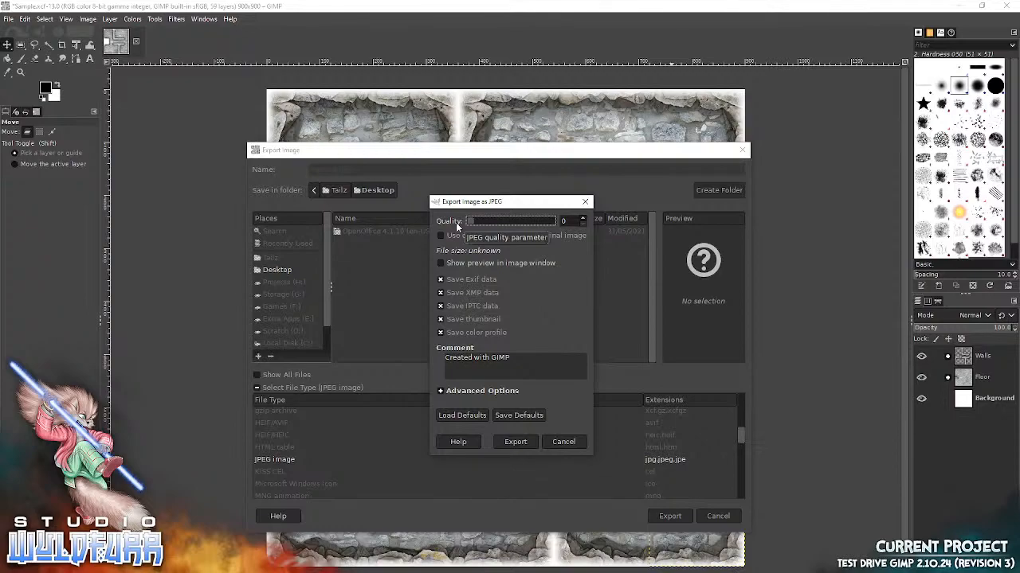
pyautogui.moveTo(470, 221); pyautogui.dragTo(522, 224)
pyautogui.click(583, 224)
pyautogui.click(583, 223)
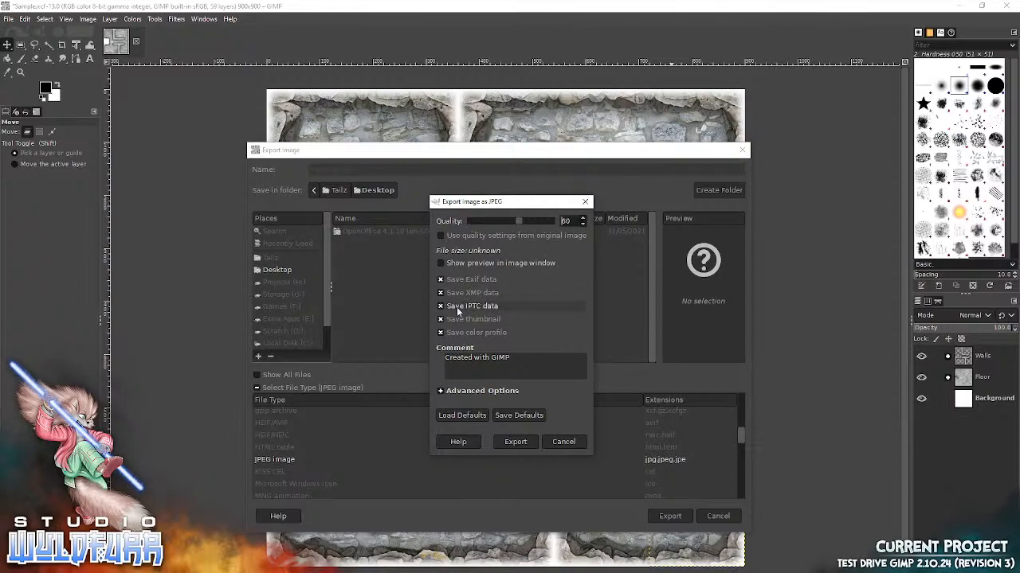
# Step: Review the embedded comment and the advanced JPEG options, and complete the export
pyautogui.moveTo(515, 357); pyautogui.dragTo(394, 357)
pyautogui.click(461, 366)
pyautogui.click(440, 391)
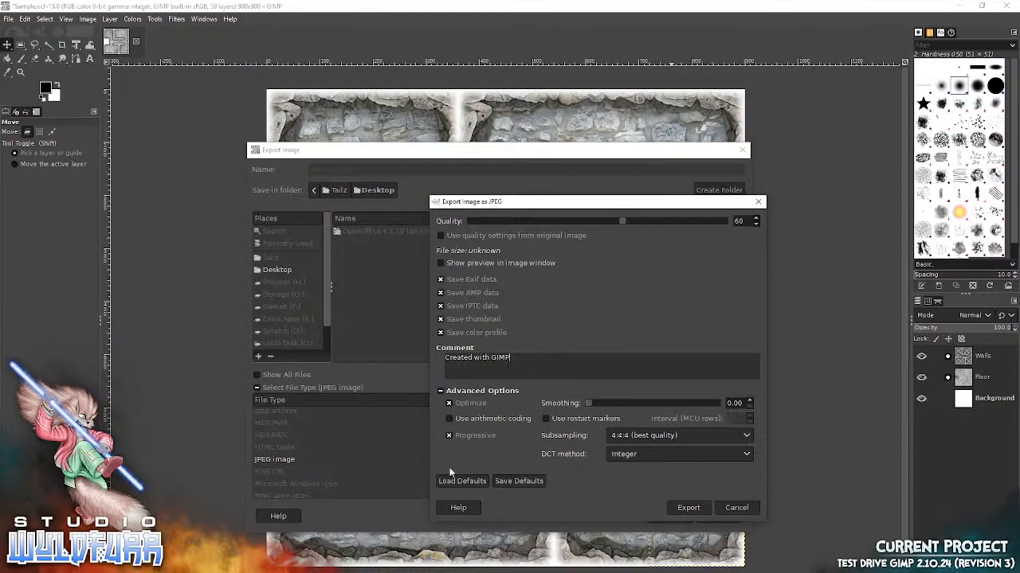
pyautogui.click(460, 391)
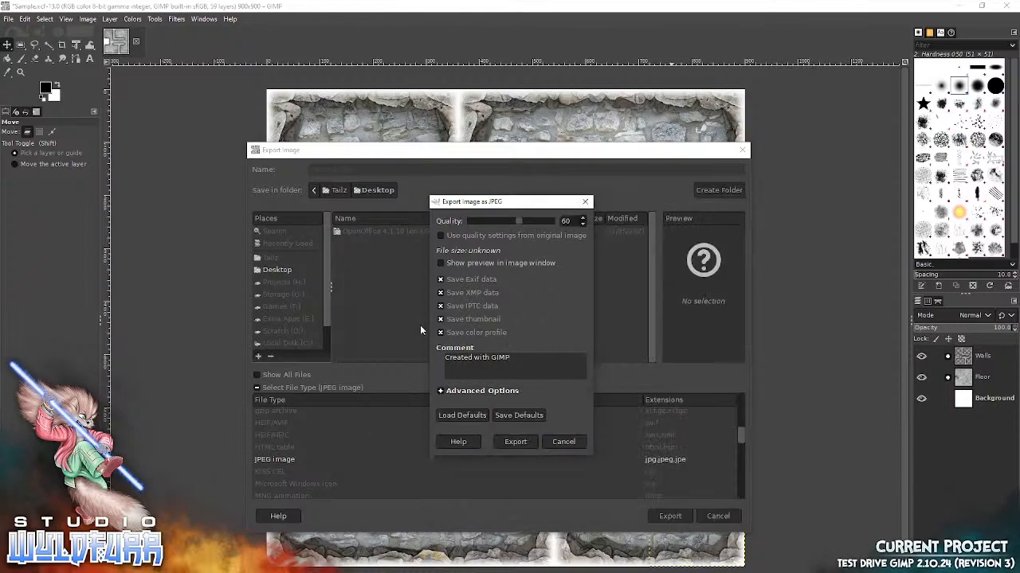
pyautogui.click(509, 442)
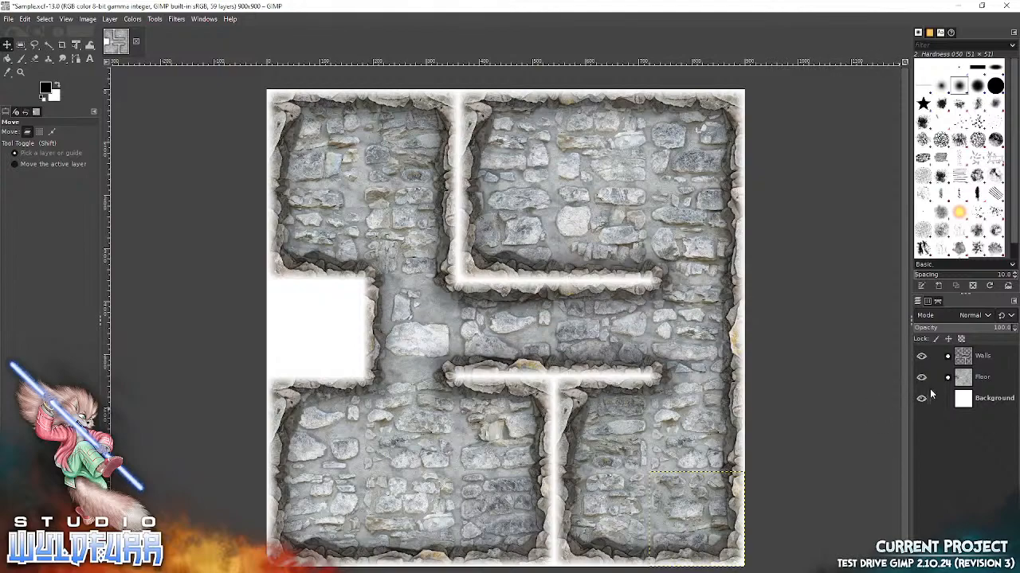
# Step: Inspect the layers inside the Walls group and the Floor group by expanding and collapsing each one
pyautogui.click(947, 358)
pyautogui.click(947, 357)
pyautogui.click(947, 378)
pyautogui.click(945, 379)
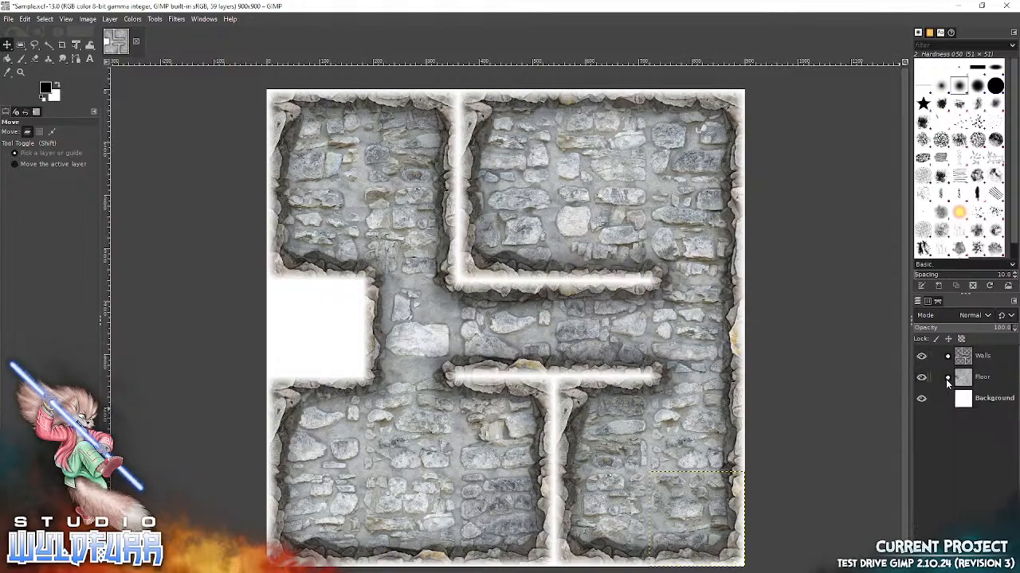